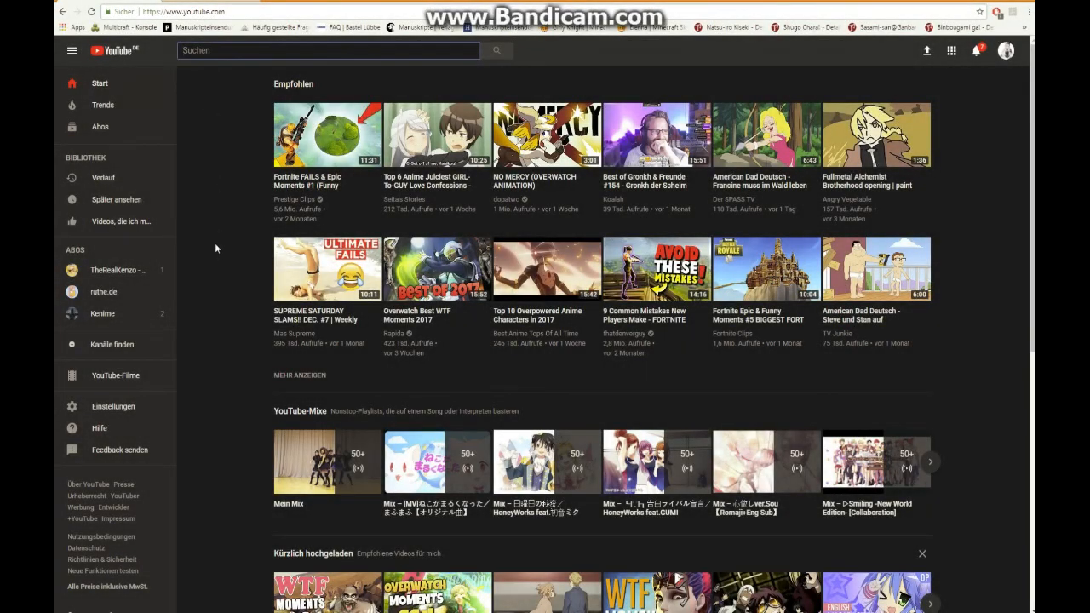
Step: Search YouTube for "naruto shippuuden op 16" and open the video Naruto Shippuden Opening 16
type("narut")
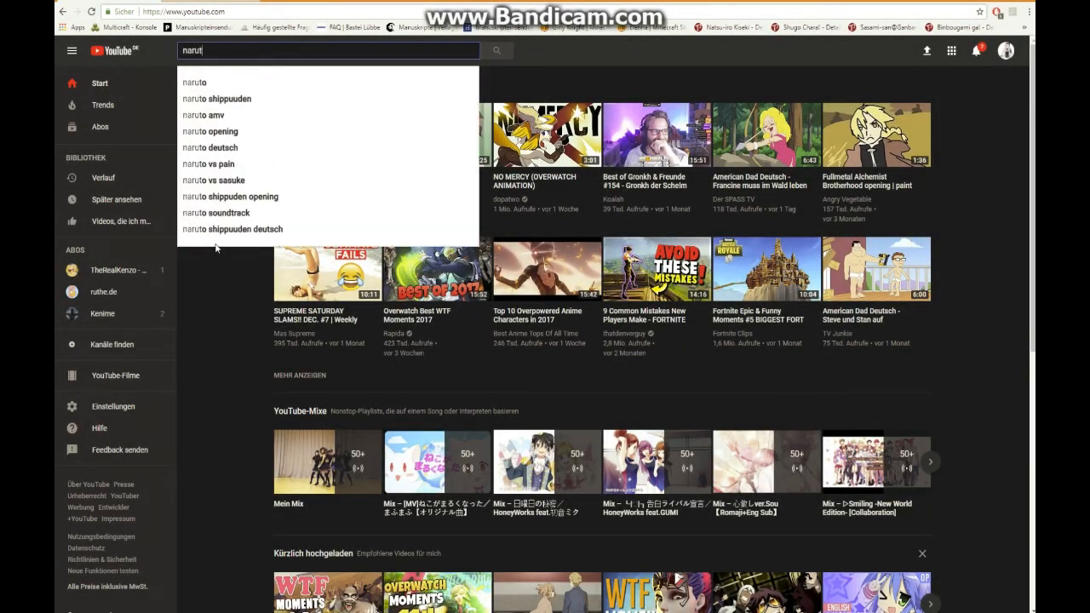
type("o shipu")
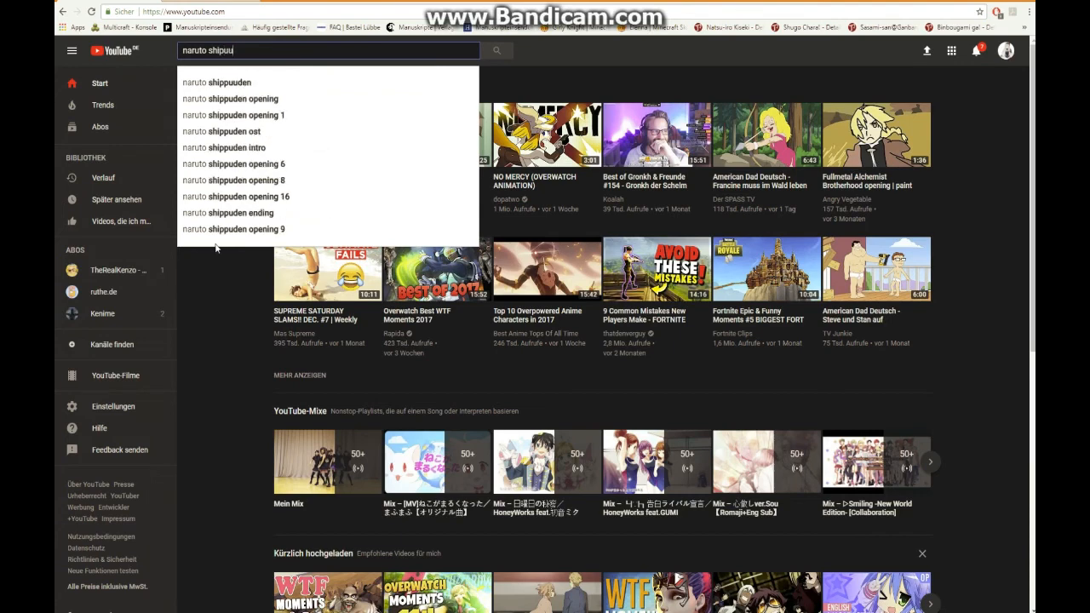
key("BackSpace")
type("pu")
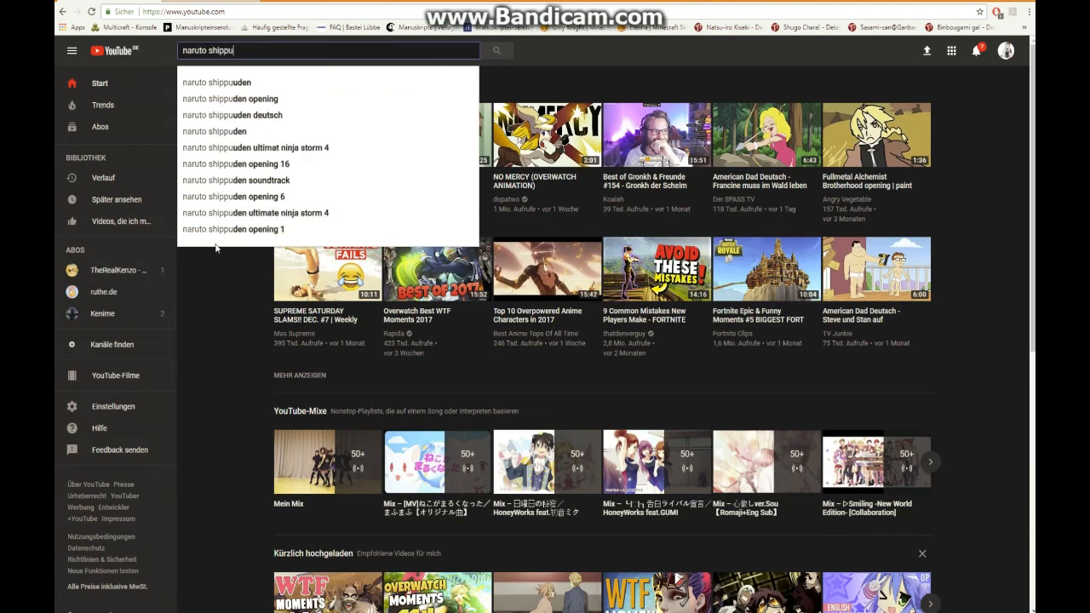
type("uden op 16")
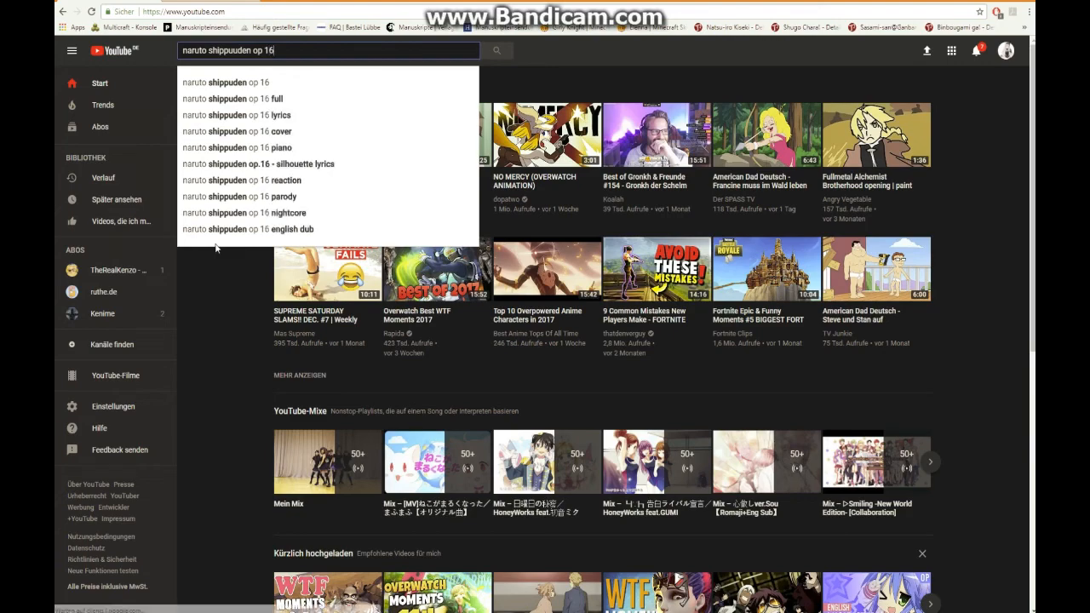
key("Return")
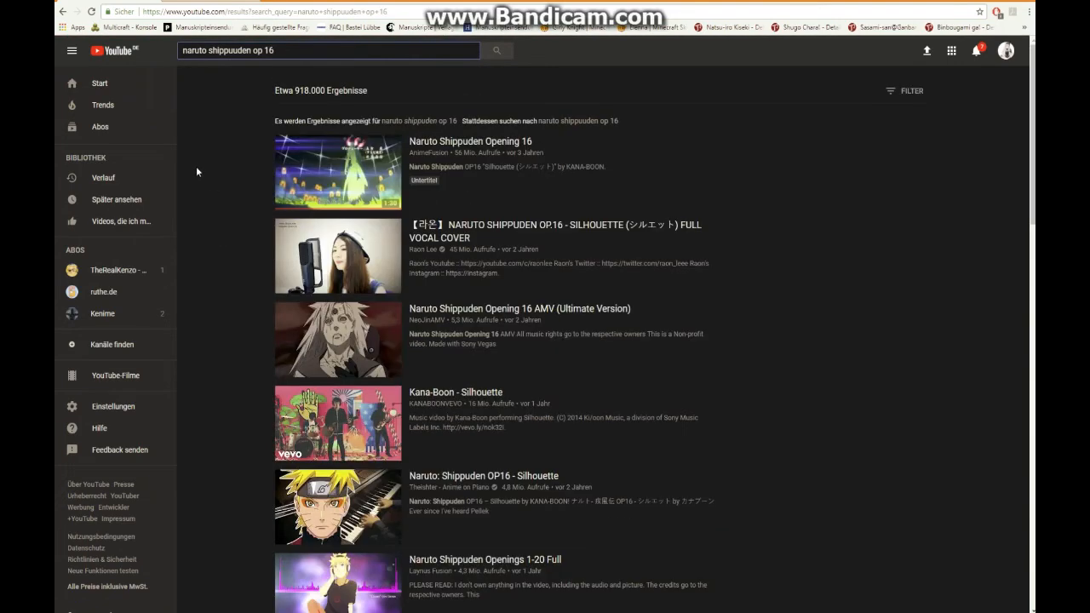
left_click(341, 164)
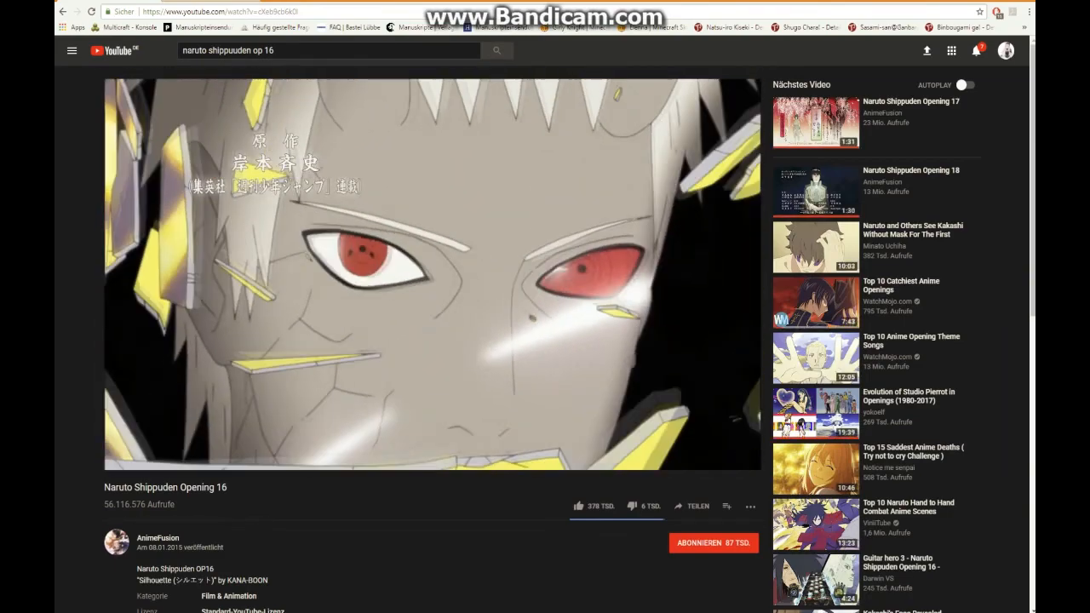
Step: Turn off the opening video's annotations and set its playback quality to 720p
left_click(709, 460)
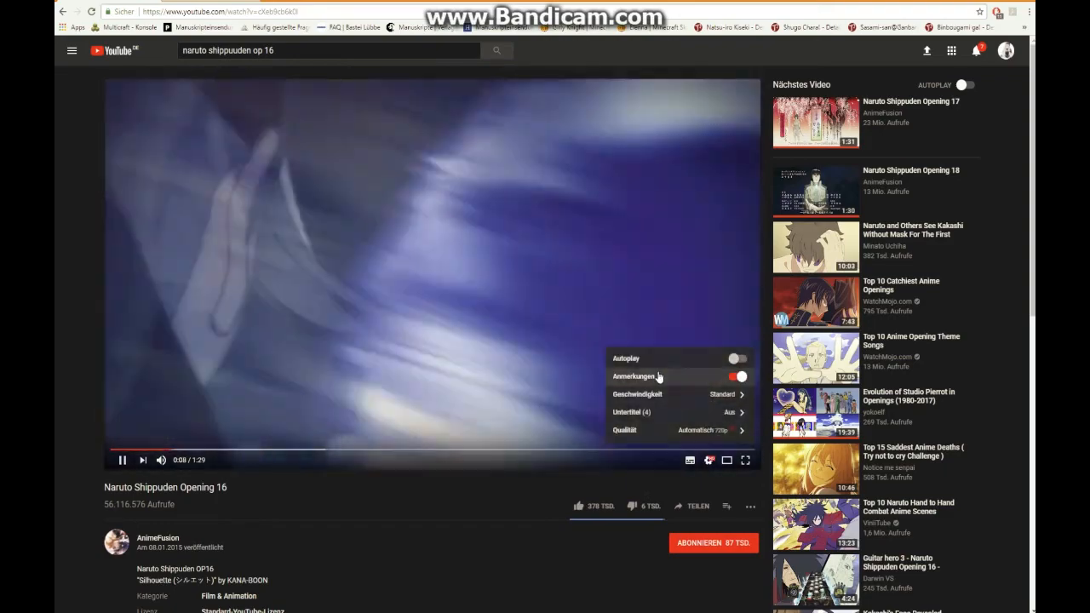
left_click(659, 377)
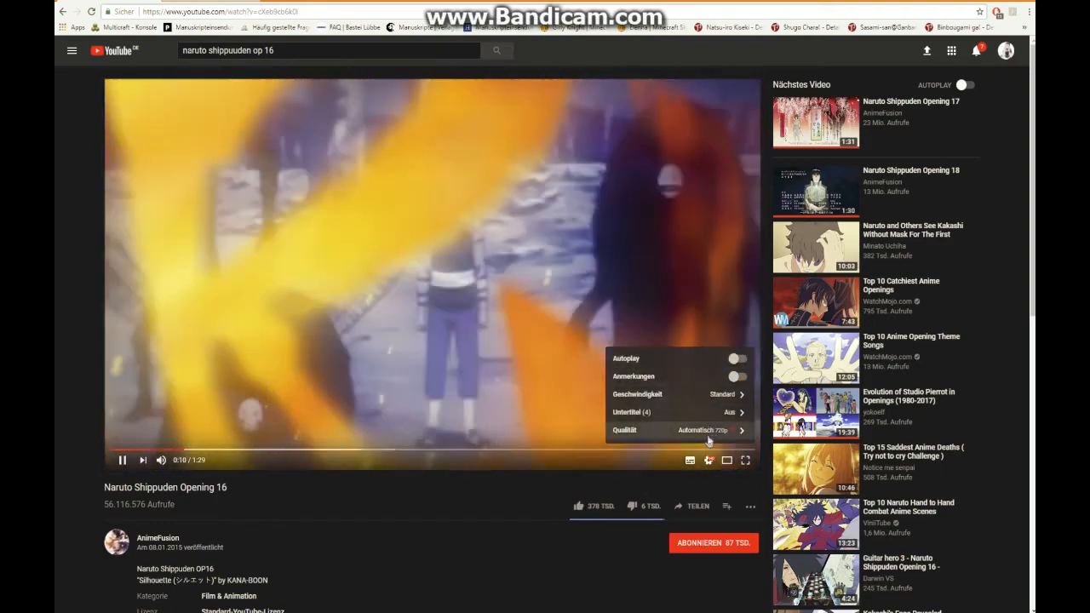
left_click(708, 433)
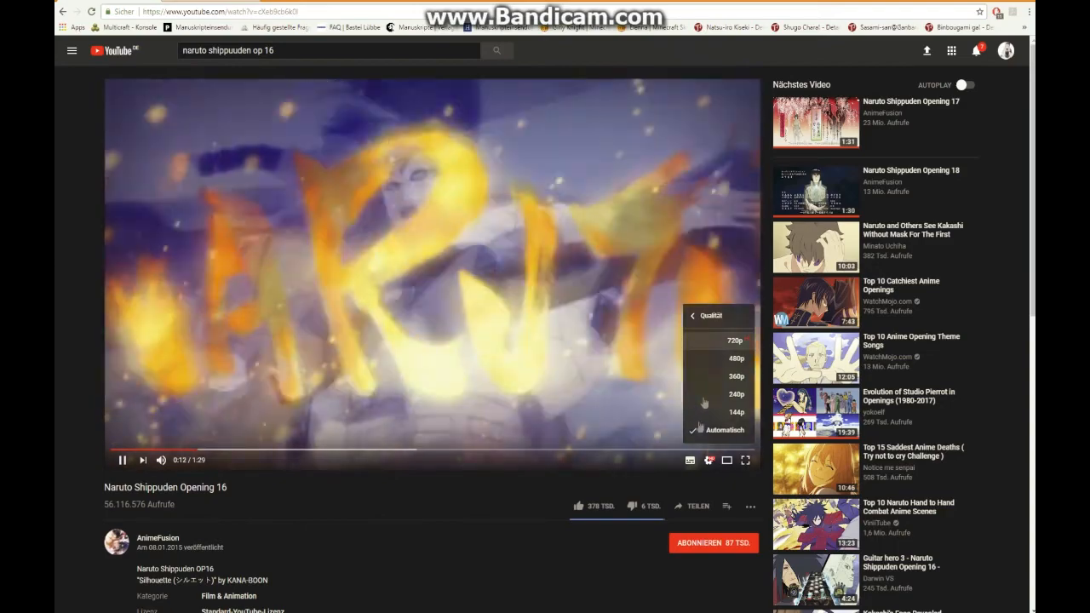
left_click(734, 340)
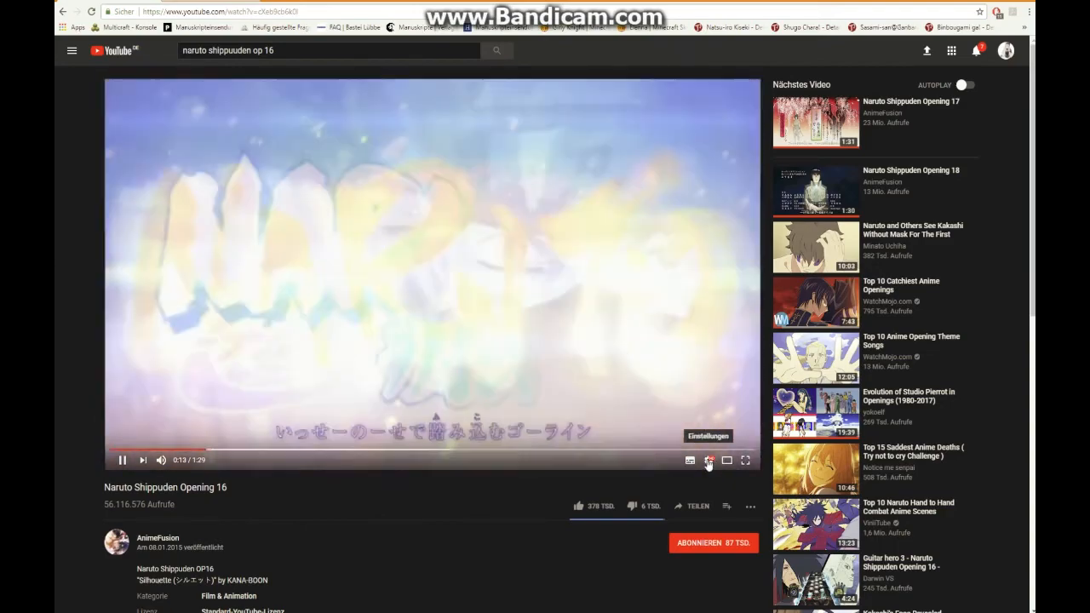
left_click(709, 461)
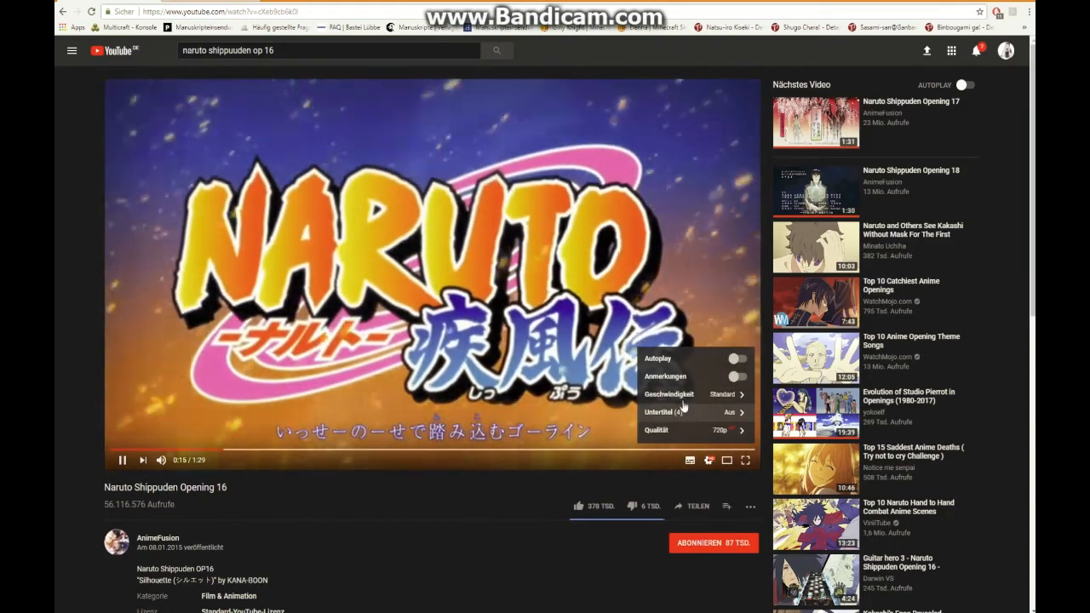
left_click(708, 464)
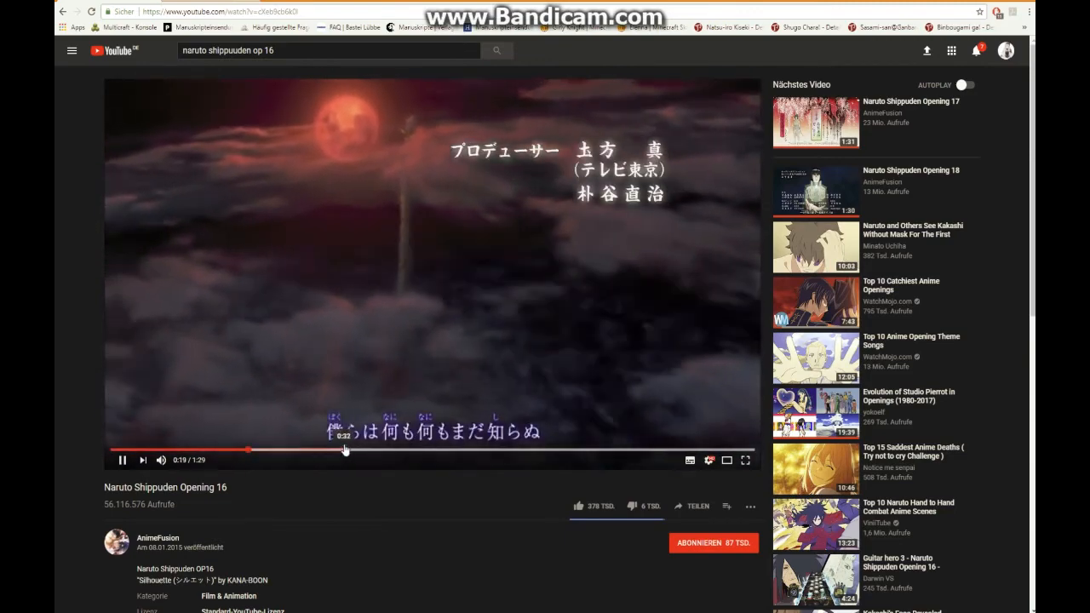
left_click(348, 452)
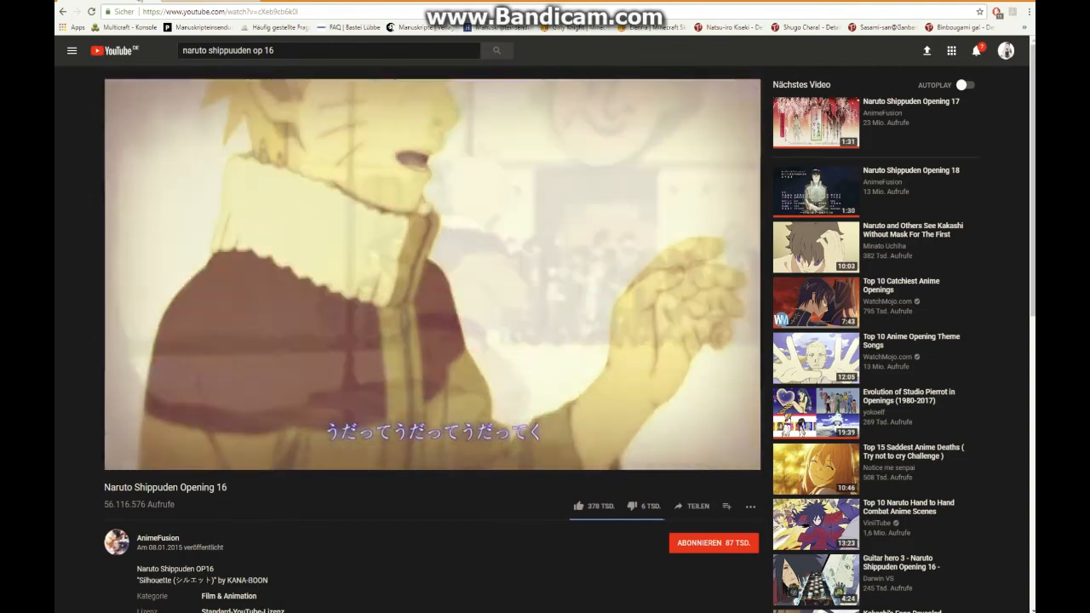
Step: Copy the opening video's address and paste it into the video link field on convert2mp3.net
left_click(170, 12)
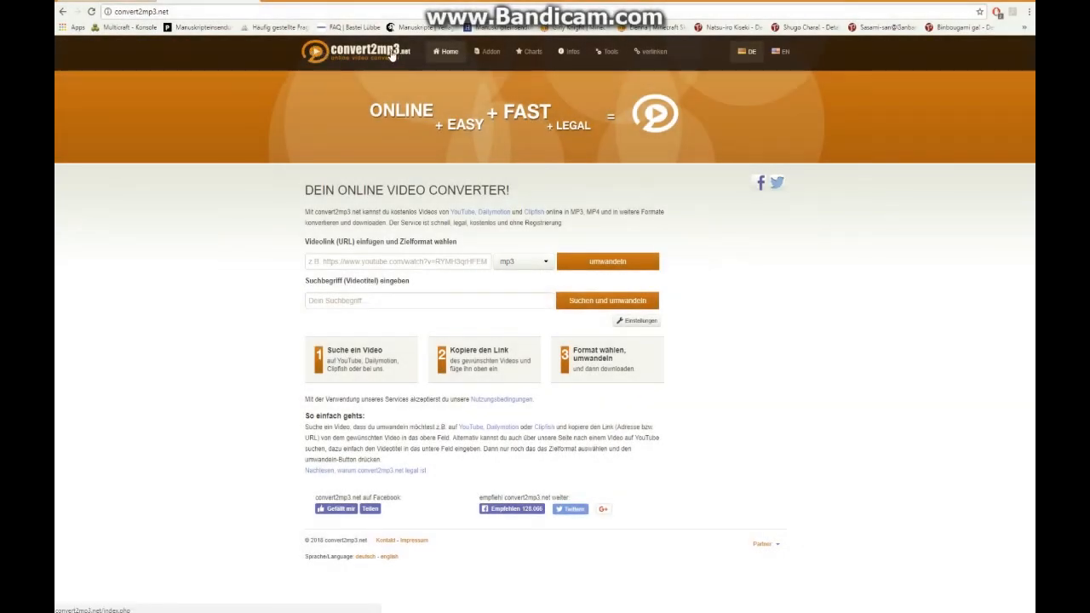
left_click(416, 265)
left_click(416, 265)
left_click(511, 274)
Step: Set the target format to mp4 with 720p (HD) quality and start the conversion
left_click(522, 261)
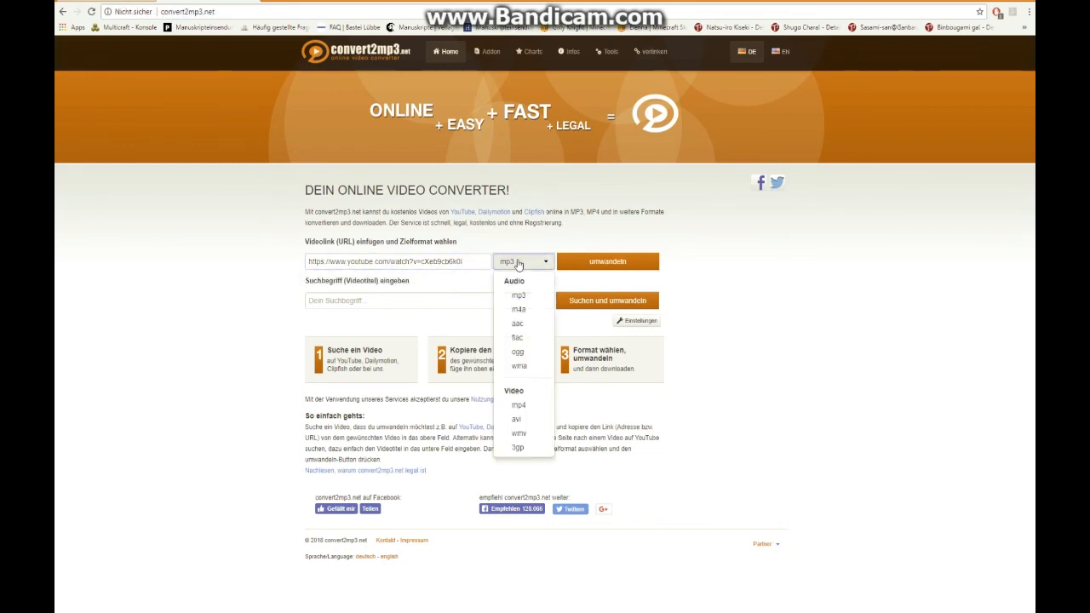
left_click(518, 405)
left_click(449, 289)
left_click(416, 359)
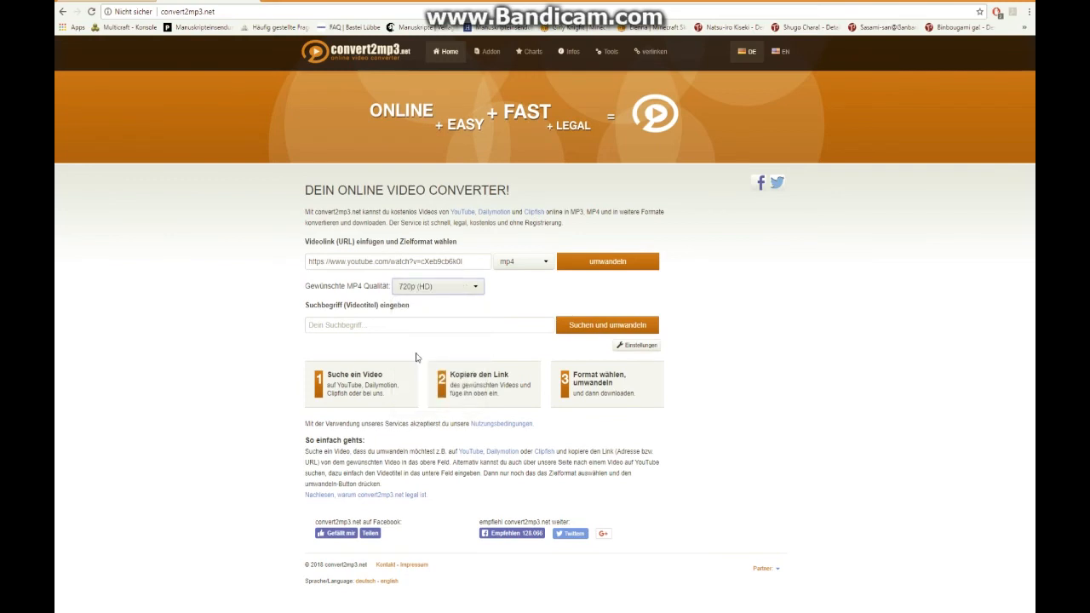
left_click(579, 267)
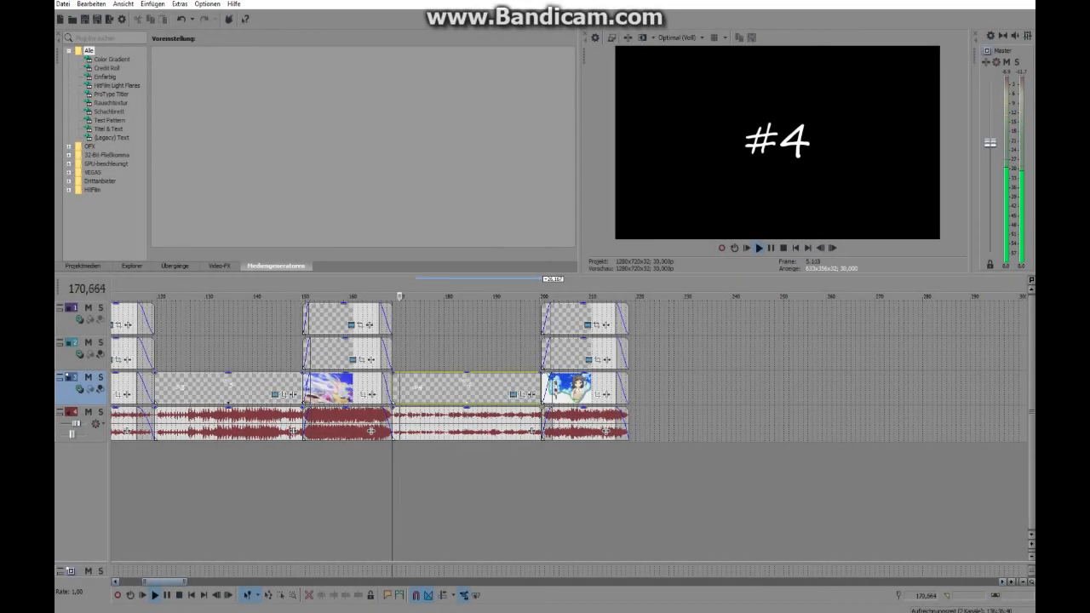
Step: In VEGAS, ungroup the opening clip's video from its audio and move the video above the long music event, starting at about 354 seconds
mouse_move(167, 583)
left_mouse_down()
mouse_move(151, 583)
mouse_move(167, 583)
left_mouse_up()
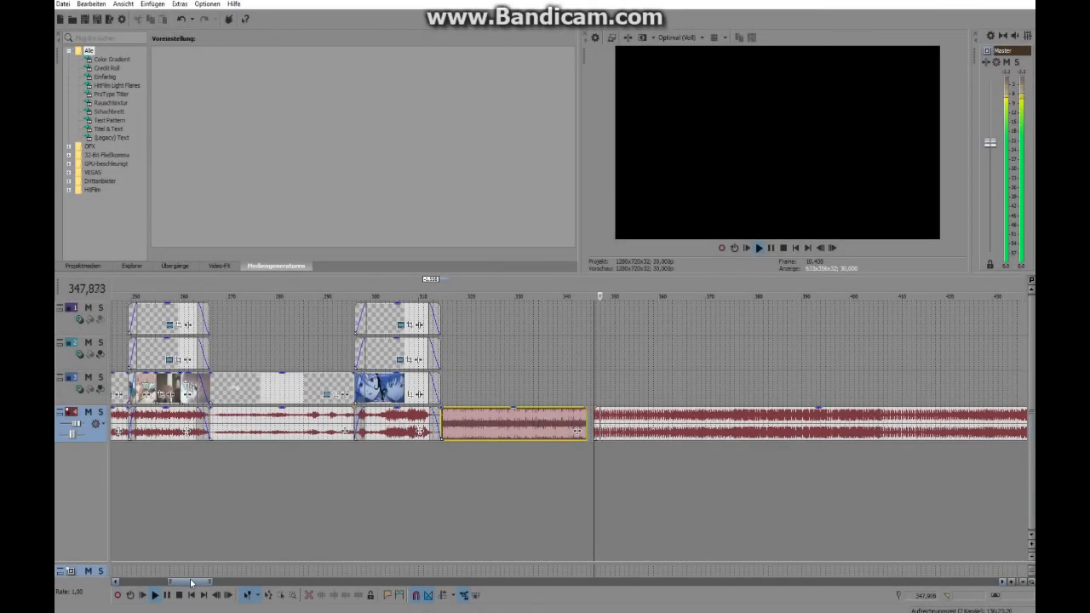
left_click_drag(190, 583, 496, 519)
left_click_drag(469, 402, 509, 394)
right_click(513, 394)
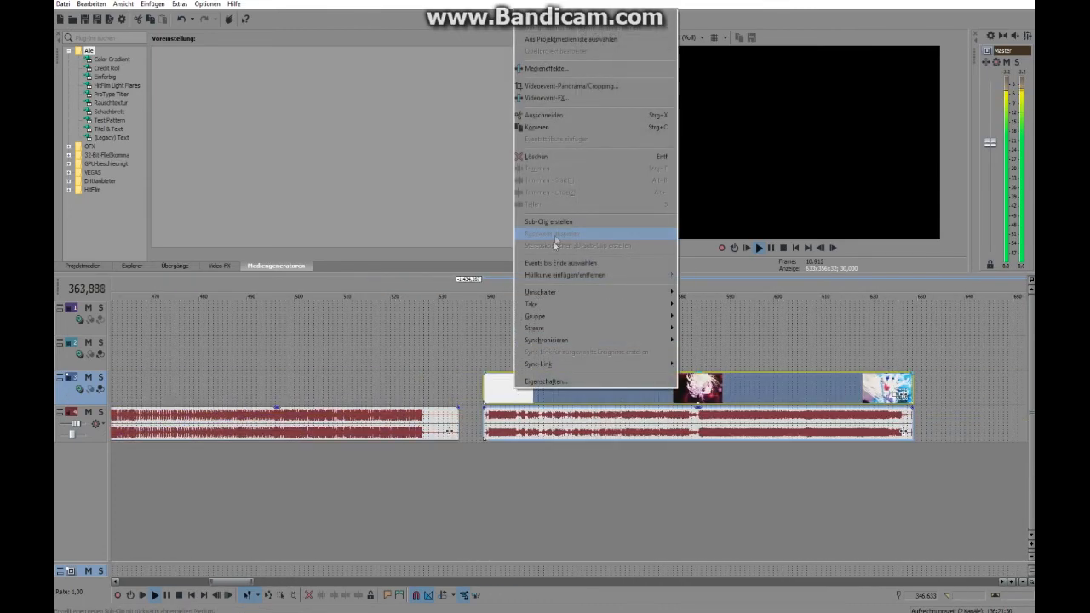
mouse_move(648, 316)
left_click(696, 334)
left_click(597, 421)
left_click_drag(555, 385, 471, 376)
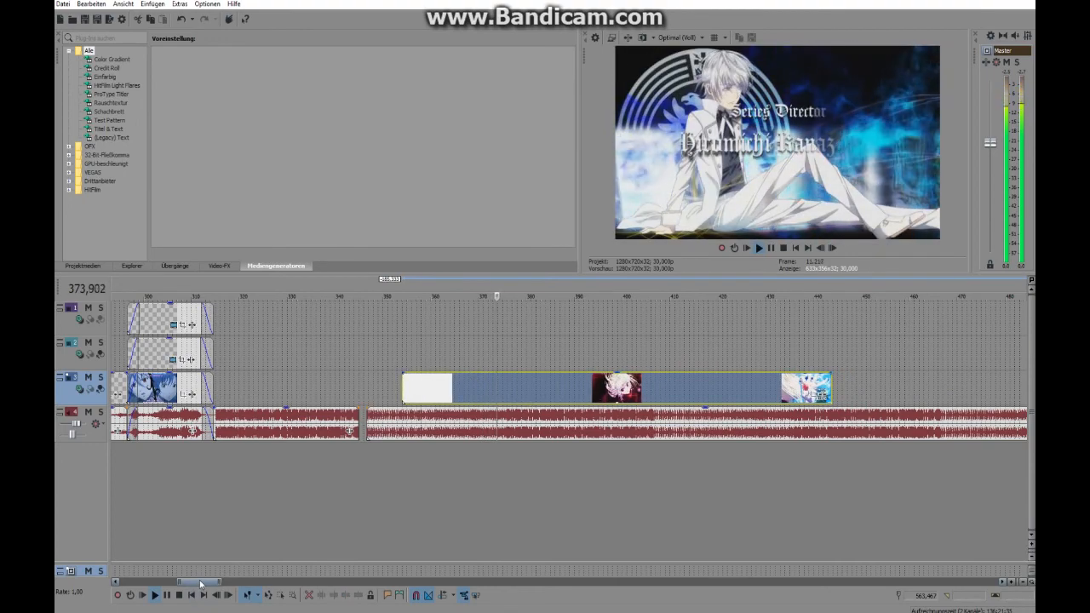
left_click_drag(200, 583, 204, 584)
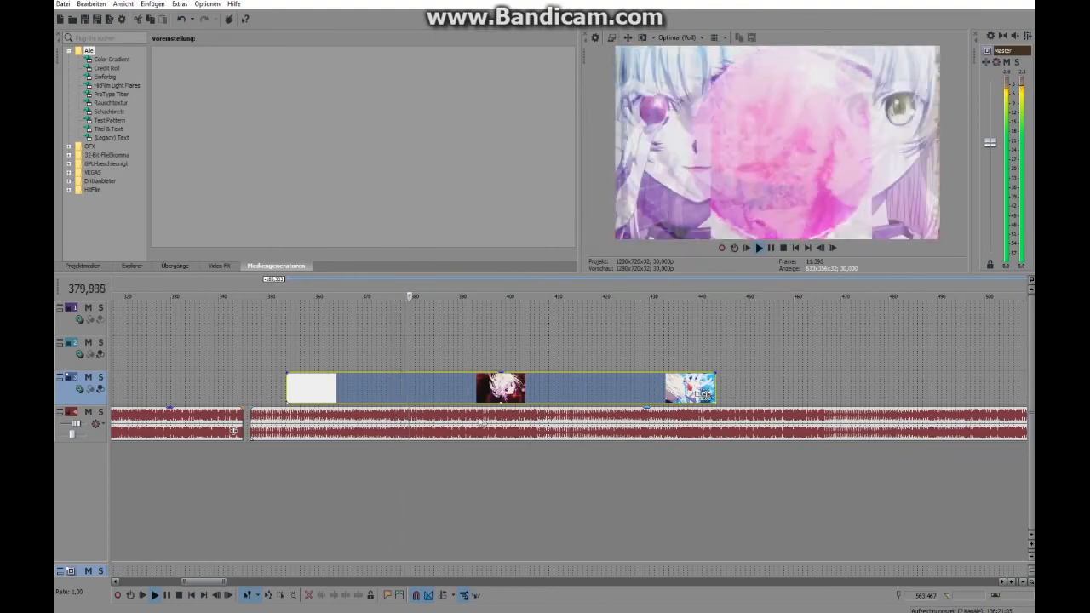
Step: Preview the music event from about 392 seconds and from about 442 seconds to find a suitable excerpt
left_click(530, 436)
left_click(762, 252)
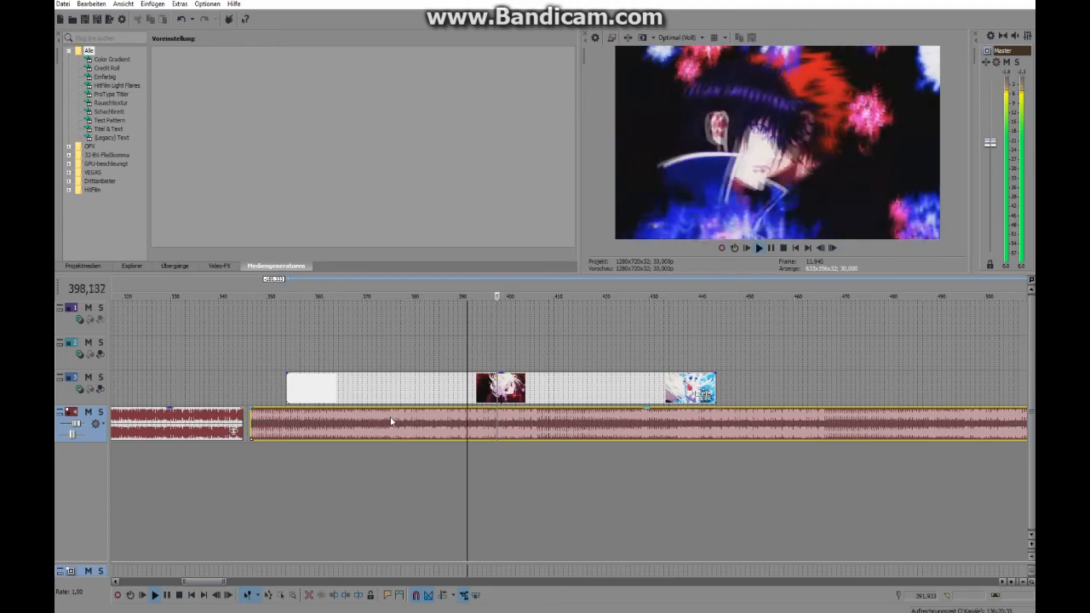
left_click(712, 421)
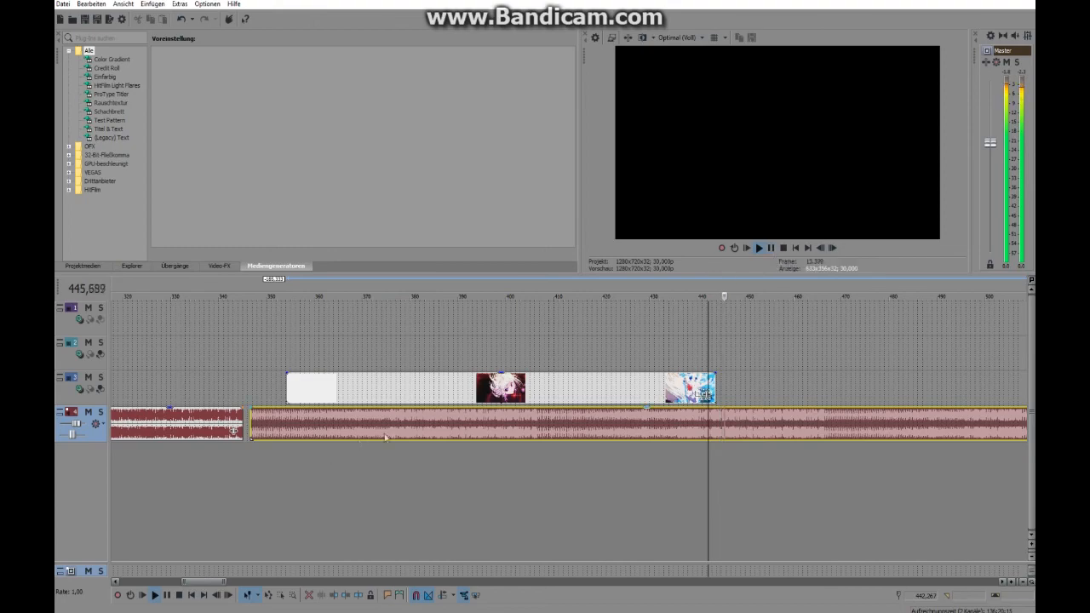
Step: Preview the music from 375,433 seconds and trim the start of the music event to that point
left_click(389, 419)
left_click(760, 248)
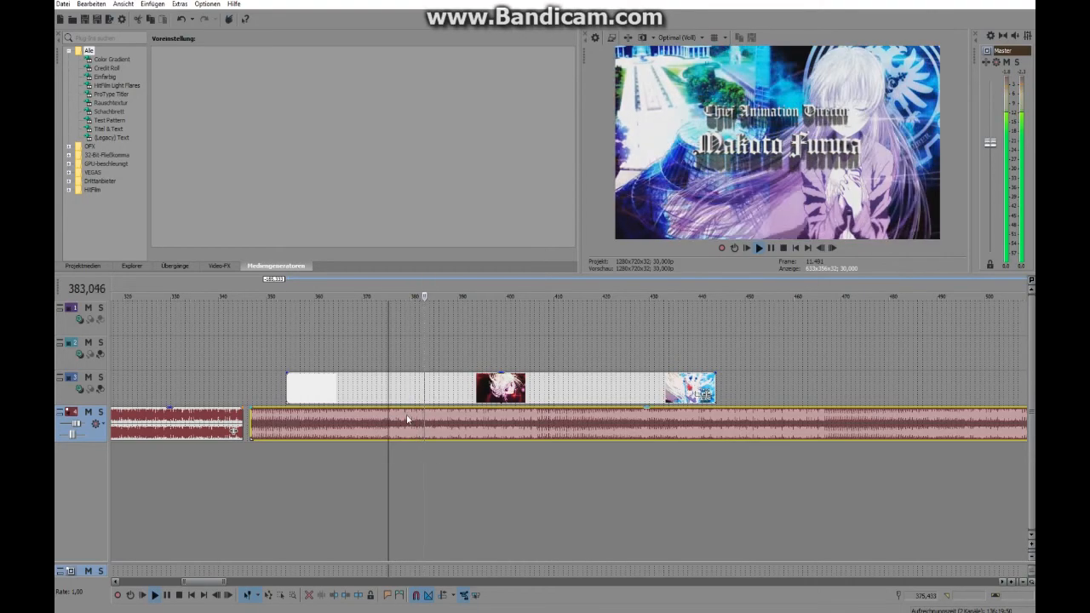
right_click(409, 417)
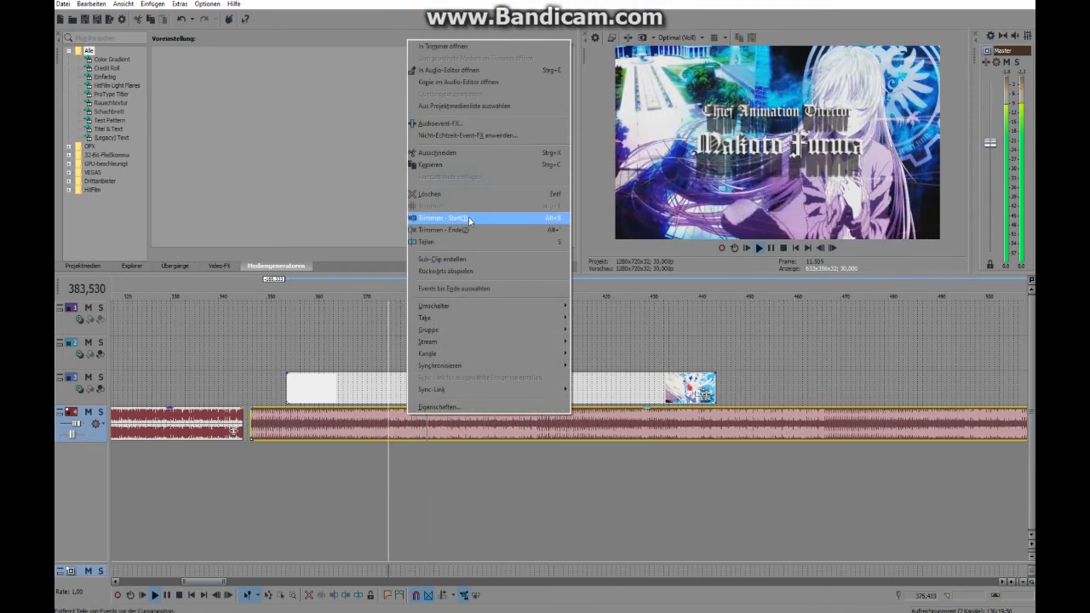
left_click(468, 218)
Step: Shift the video event to start at about 357 seconds, checking its sync by playing from the trimmed music's start at 375,433
left_click_drag(349, 394, 410, 396)
left_click(759, 248)
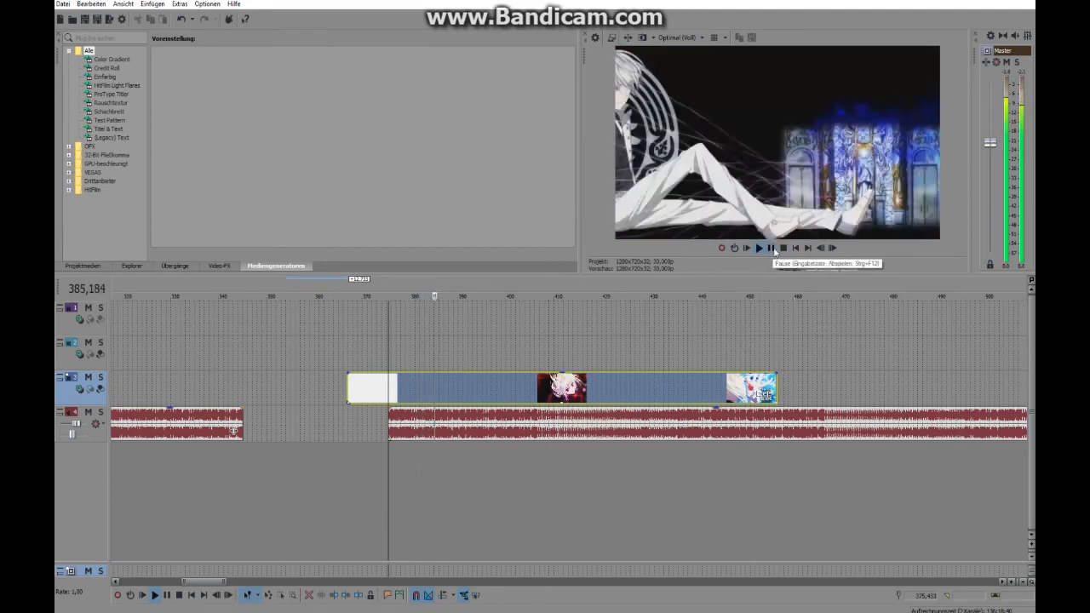
left_click(771, 248)
left_click_drag(452, 387, 412, 384)
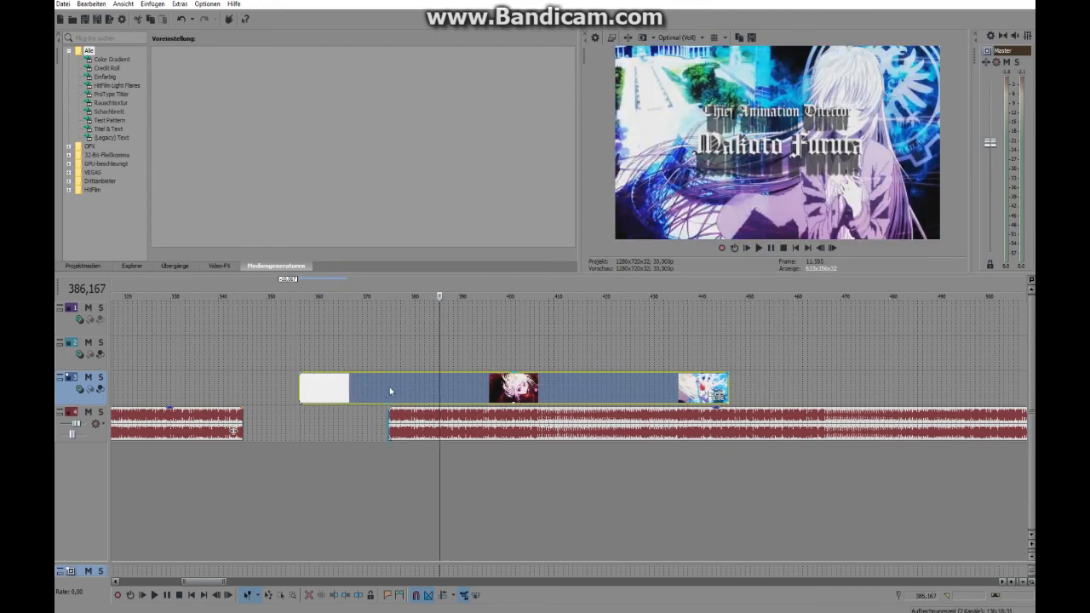
left_click(389, 387)
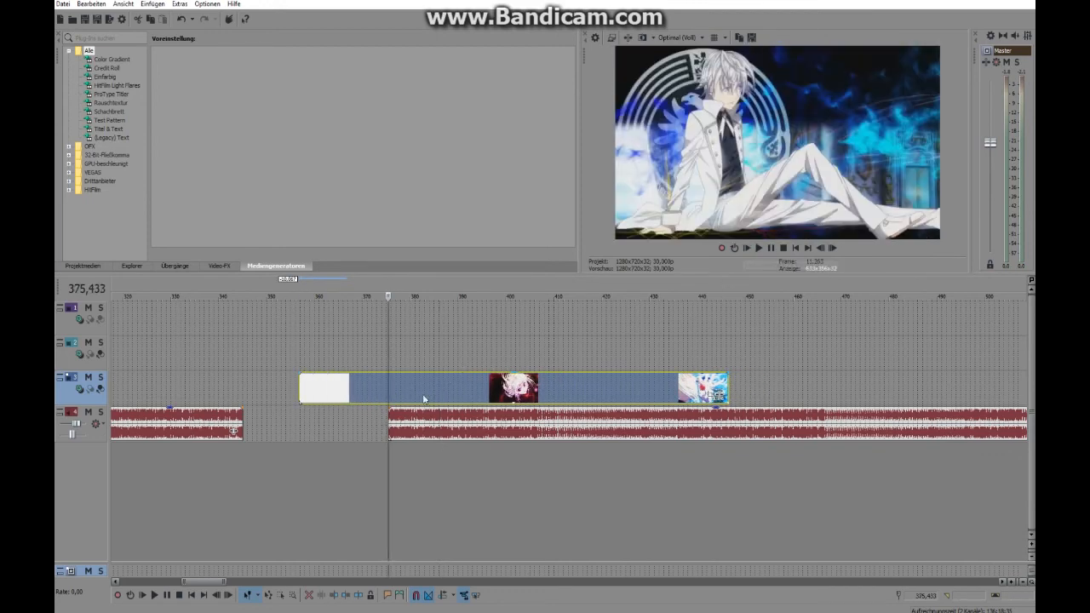
mouse_move(425, 392)
left_mouse_down()
mouse_move(453, 401)
mouse_move(442, 401)
left_mouse_up()
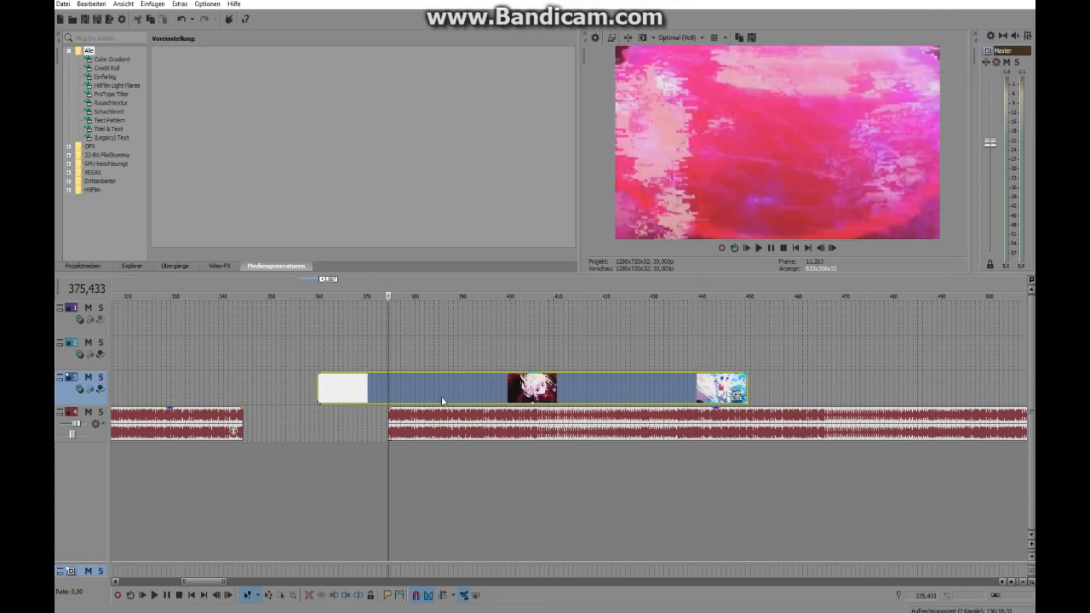
left_click(758, 248)
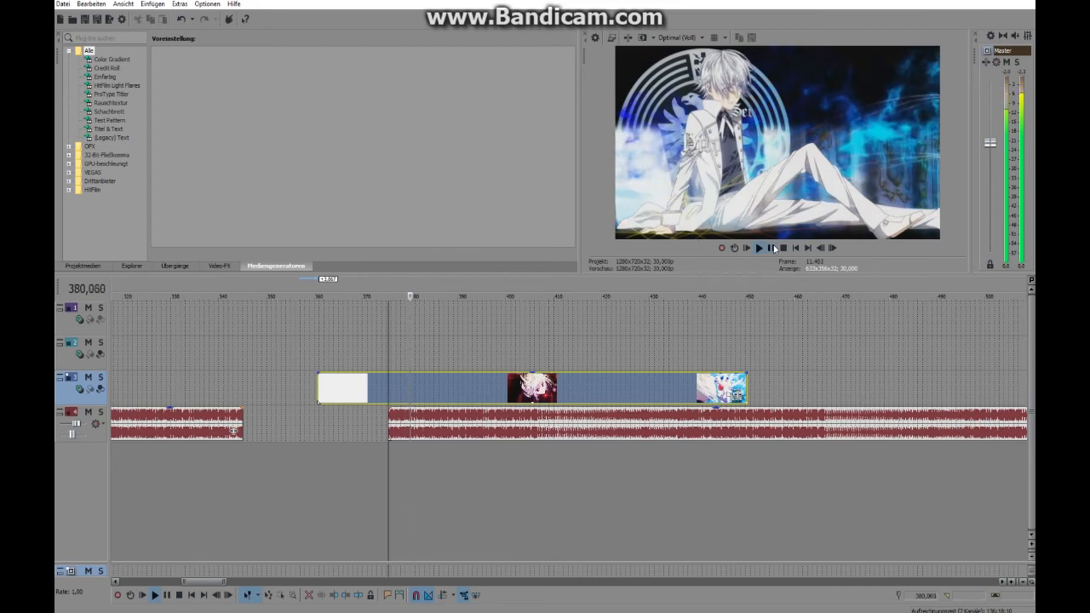
left_click(771, 248)
mouse_move(454, 386)
left_mouse_down()
mouse_move(442, 381)
mouse_move(460, 386)
left_mouse_up()
key("Escape")
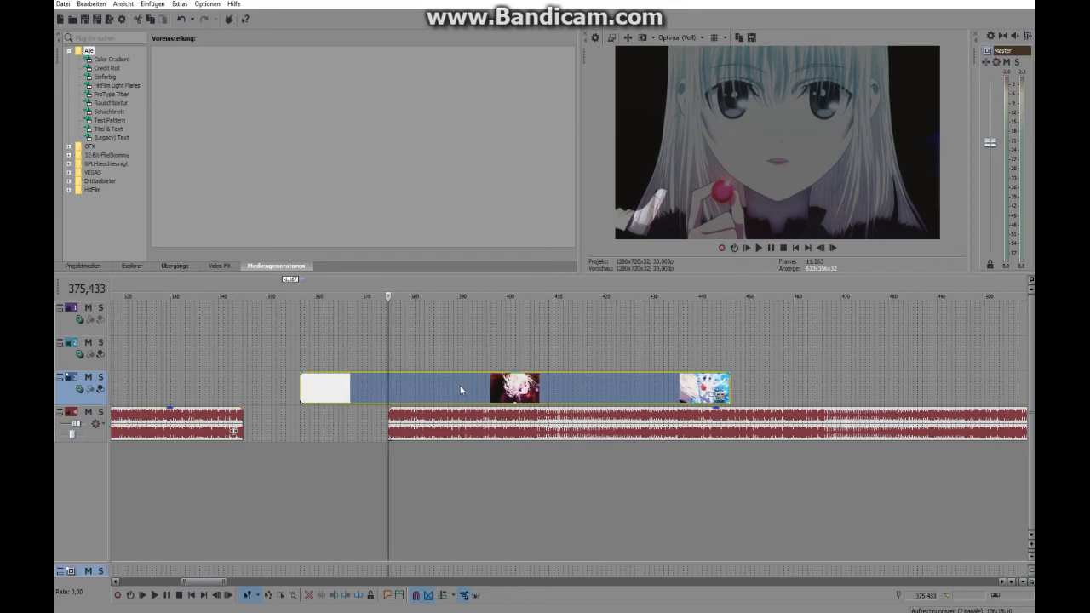
left_click(758, 248)
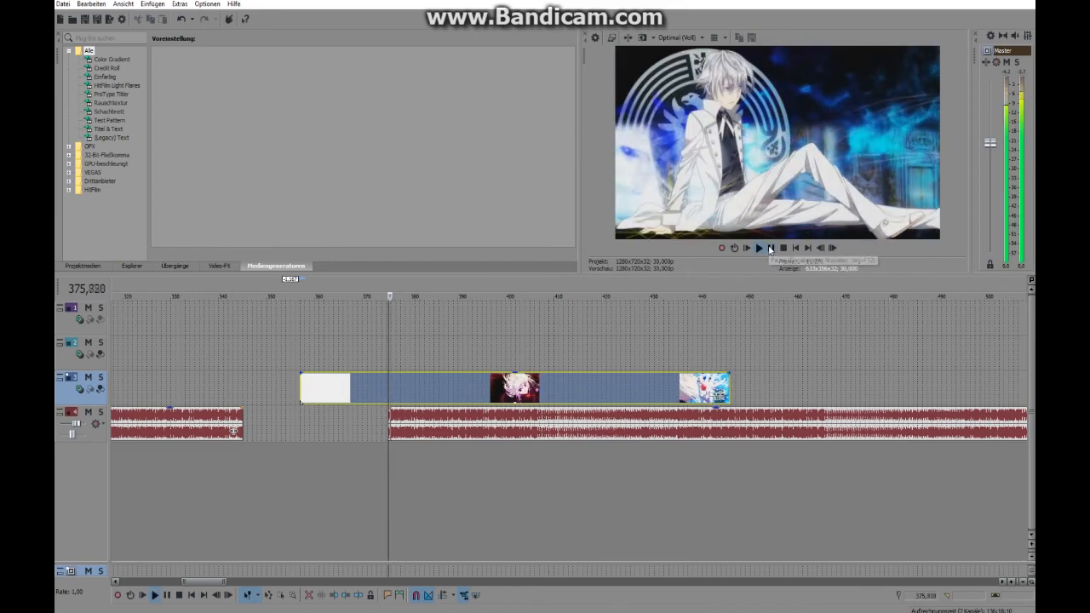
Step: Trim the video event's start to match the music's start at 375,433 and preview the excerpt to about 391,7 seconds
right_click(457, 400)
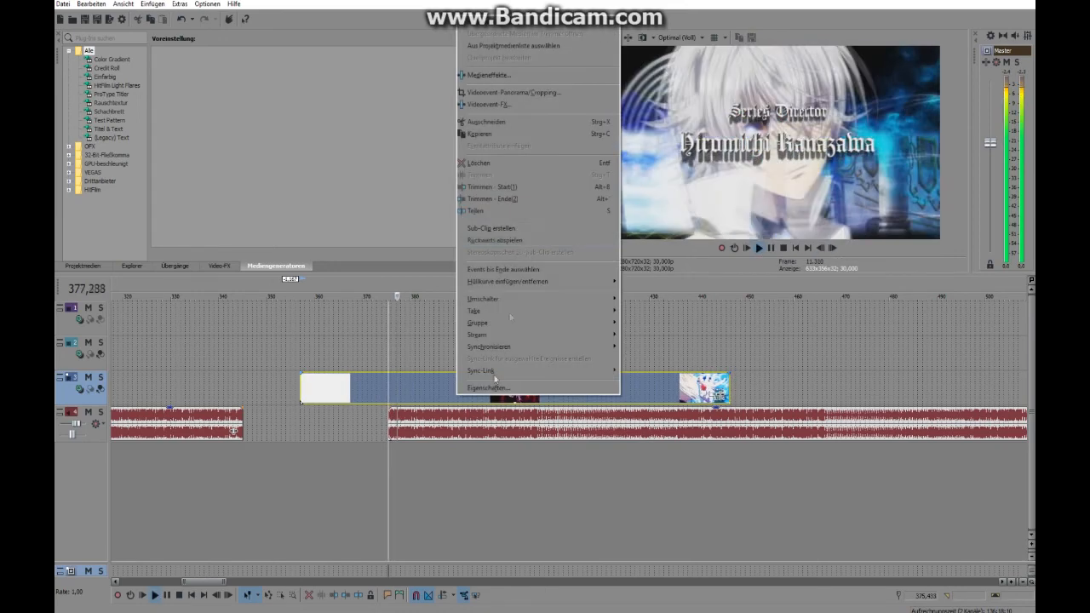
left_click(523, 191)
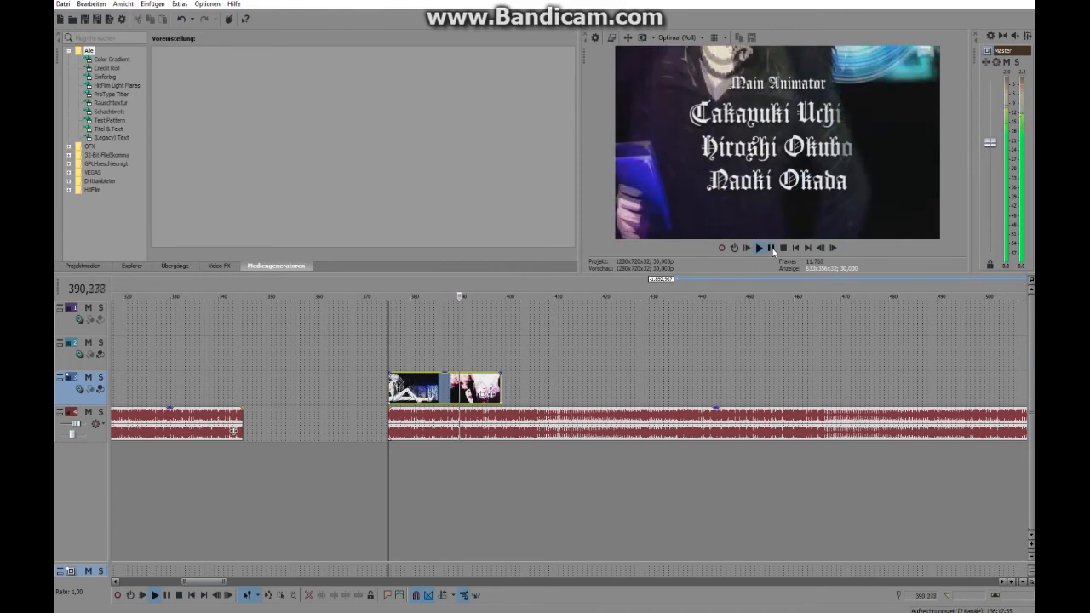
left_click(770, 250)
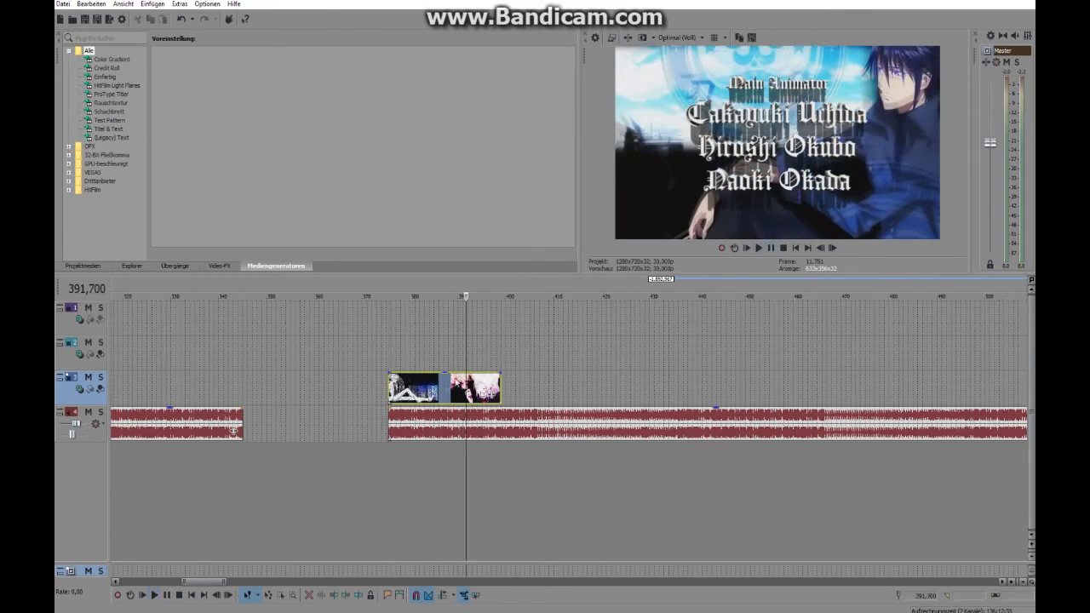
Step: Trim the ends of the video event and the music event at 391,700 seconds
right_click(447, 387)
left_click(494, 179)
right_click(468, 423)
left_click(514, 229)
Step: Move the trimmed video and music to directly follow the previous music at 345,067 seconds and fade both out at their ends
left_click_drag(431, 392, 286, 392)
left_click_drag(425, 423, 281, 423)
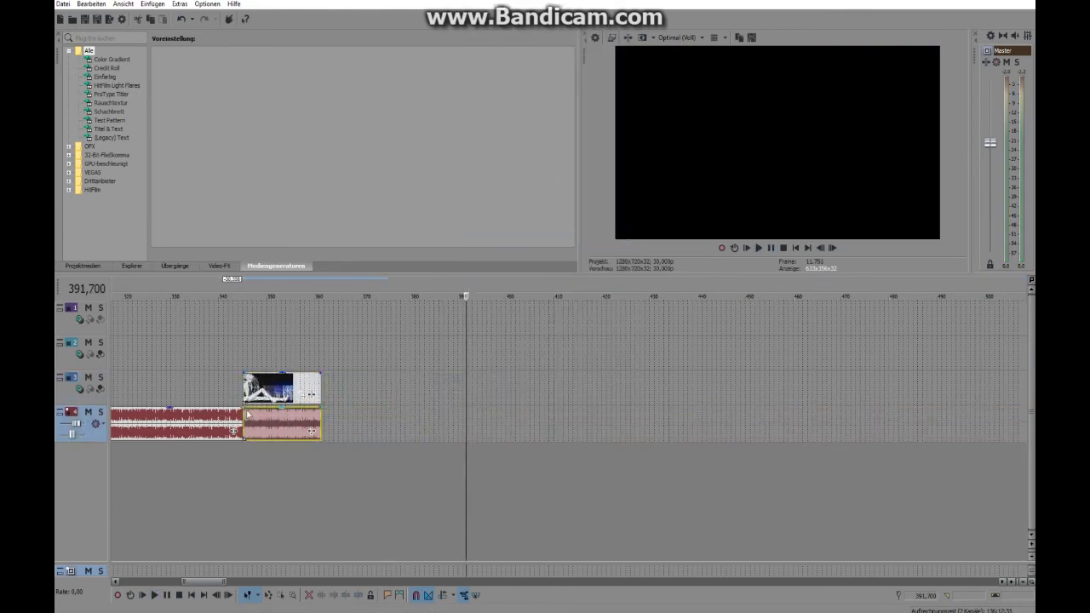
left_click_drag(320, 374, 308, 409)
Step: Insert a text event above the video at 345,067 seconds using the Name preset and set its text to "K"
left_click(244, 380)
right_click(262, 357)
left_click(317, 437)
left_click(442, 47)
left_click(331, 200)
left_click_drag(381, 117, 214, 118)
type("K")
Step: Set the K title's text colour to blue (0,15; 0,47; 0,87)
left_click(308, 188)
left_click(263, 243)
left_click_drag(362, 215, 362, 303)
left_click(287, 231)
left_click(299, 226)
left_click(287, 225)
left_click(306, 232)
left_click(291, 228)
left_click(360, 146)
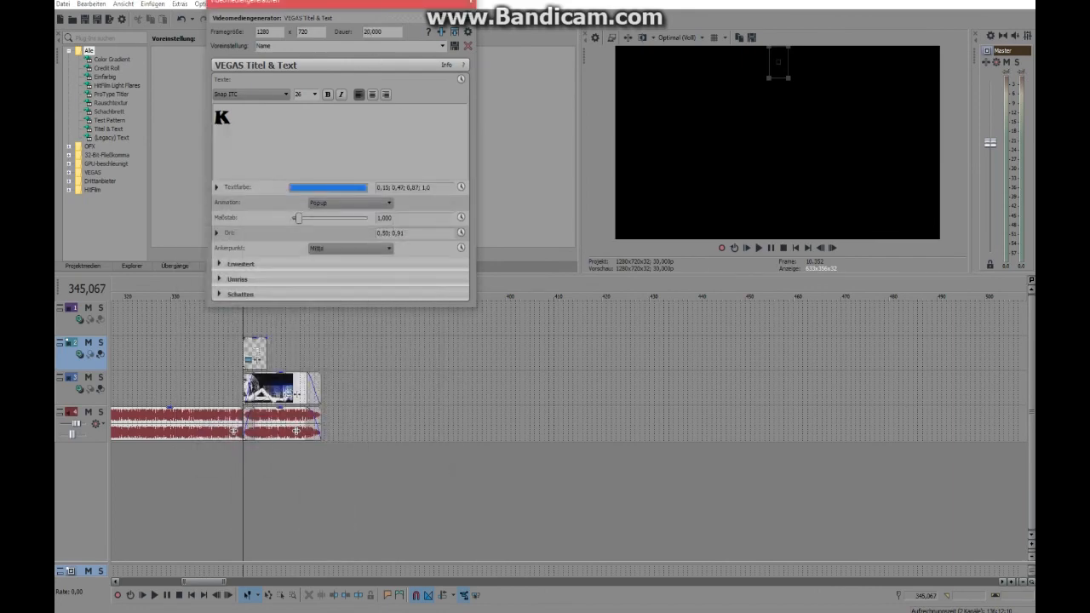
Step: Extend the K title event to the end of the video and fade it in and out
left_click(471, 2)
left_click(282, 355)
mouse_move(266, 353)
left_mouse_down()
mouse_move(320, 353)
mouse_move(307, 341)
mouse_move(253, 342)
left_mouse_up()
Step: Insert a text event on the uppermost track at 345,067 seconds using the ost name preset
right_click(245, 320)
left_click(298, 406)
left_click(442, 46)
scroll(299, 203, "down", 4)
left_click(285, 212)
Step: Look up the soundtrack's file name in the Downloads folder and set the title text to "The Dresden Slate"
left_click(306, 611)
scroll(706, 316, "down", 2)
left_click_drag(328, 114, 214, 114)
type("The Dresten Slate")
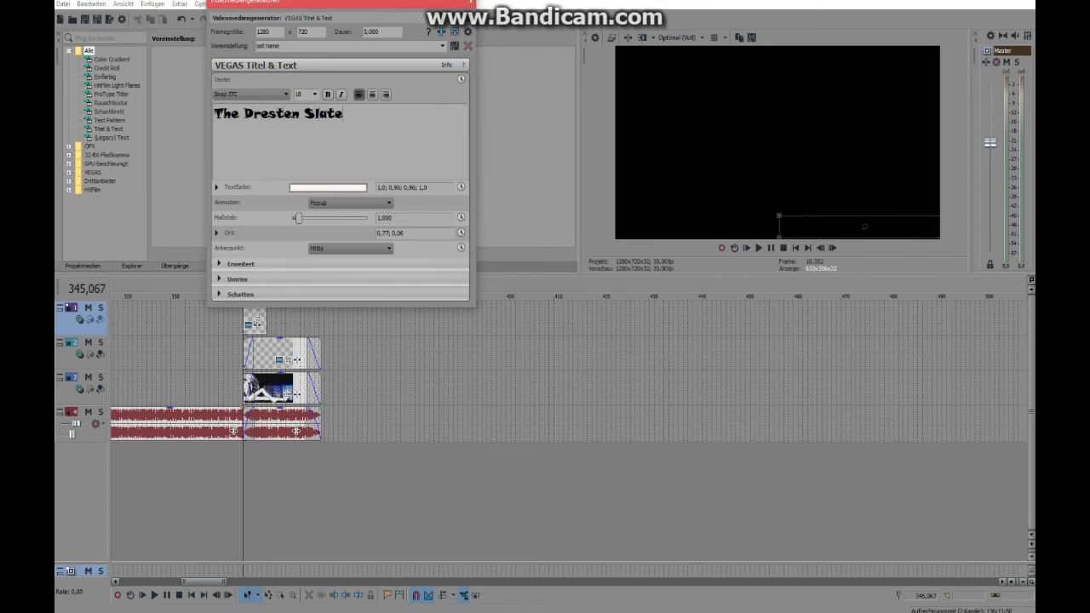
left_click(175, 611)
left_click(282, 114)
key("BackSpace")
type("d")
Step: Extend the "The Dresden Slate" title event to the end of the video and fade it in and out
left_click(471, 2)
mouse_move(266, 319)
left_mouse_down()
mouse_move(321, 319)
mouse_move(309, 305)
mouse_move(253, 307)
left_mouse_up()
left_click(275, 317)
Step: Insert a text event on the video track at 314,600 seconds using the Nummer preset
left_click_drag(184, 582, 184, 582)
left_click(221, 387)
left_click(376, 388)
right_click(395, 393)
left_click(469, 571)
left_click(443, 47)
left_click(298, 199)
Step: Set the number title's text to "#7" and extend its event up to the start of the K video
left_click(275, 133)
key("BackSpace")
type("7")
left_click(471, 2)
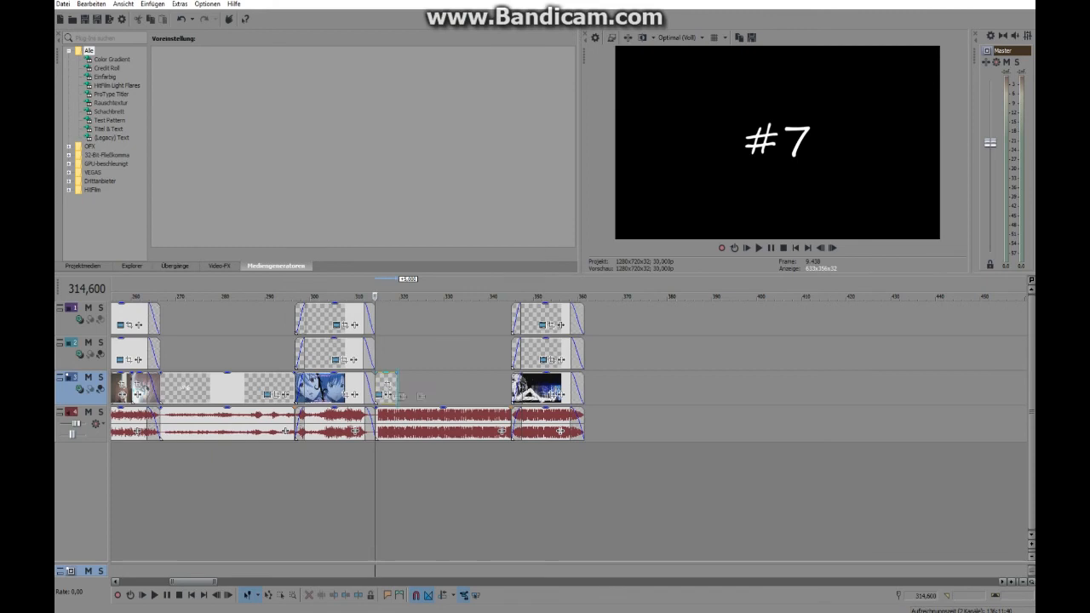
Step: Play from the #7 title to 350,933 seconds and reposition the "The Dresden Slate" title to 0,73; 0,06 so it fits the frame
key("space")
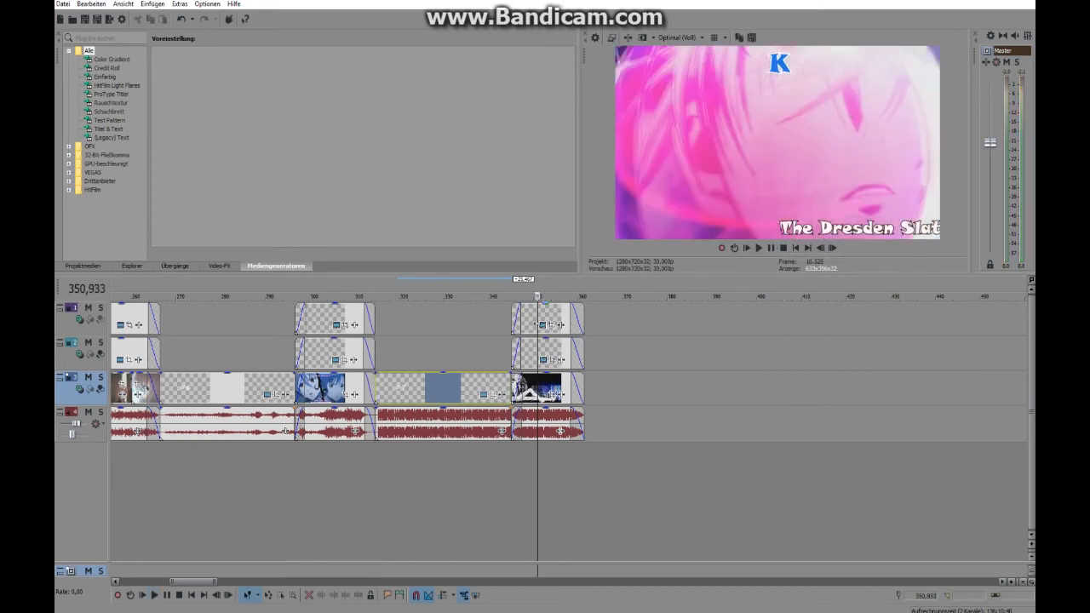
left_click(542, 325)
left_click_drag(869, 229, 854, 230)
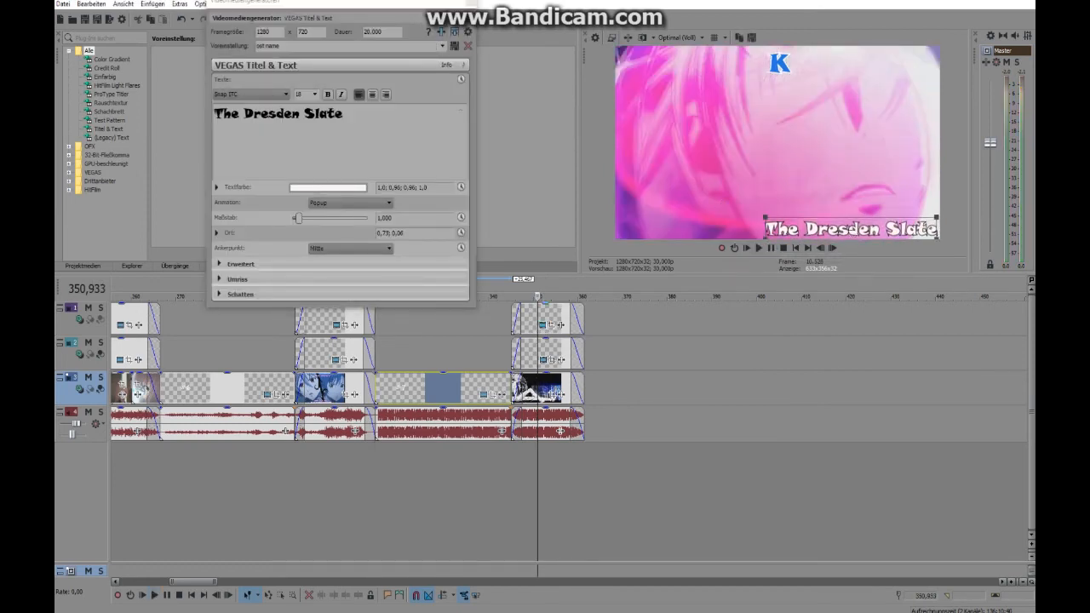
left_click(467, 3)
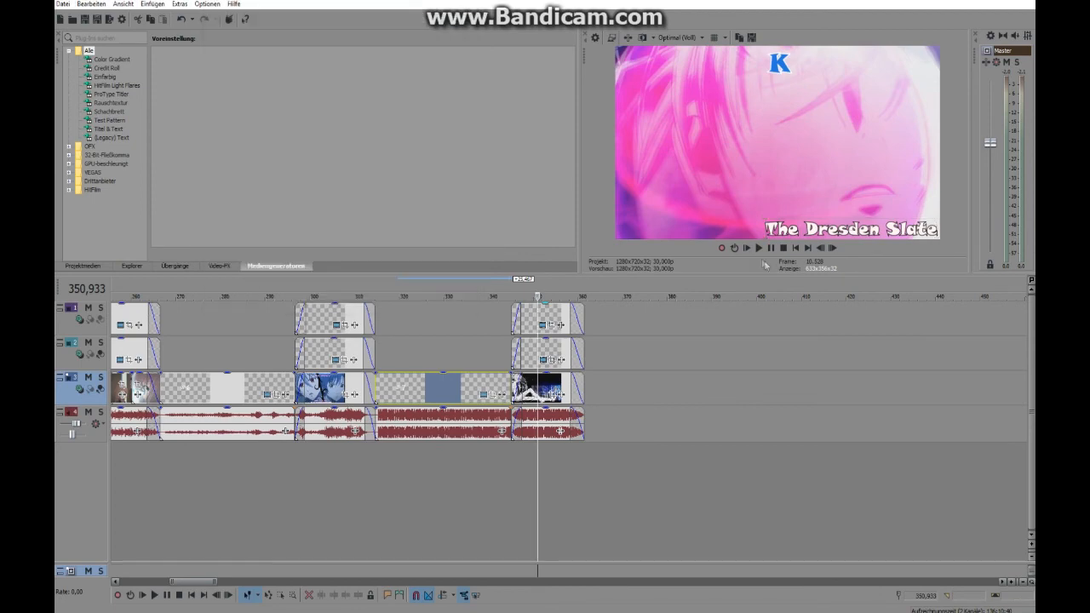
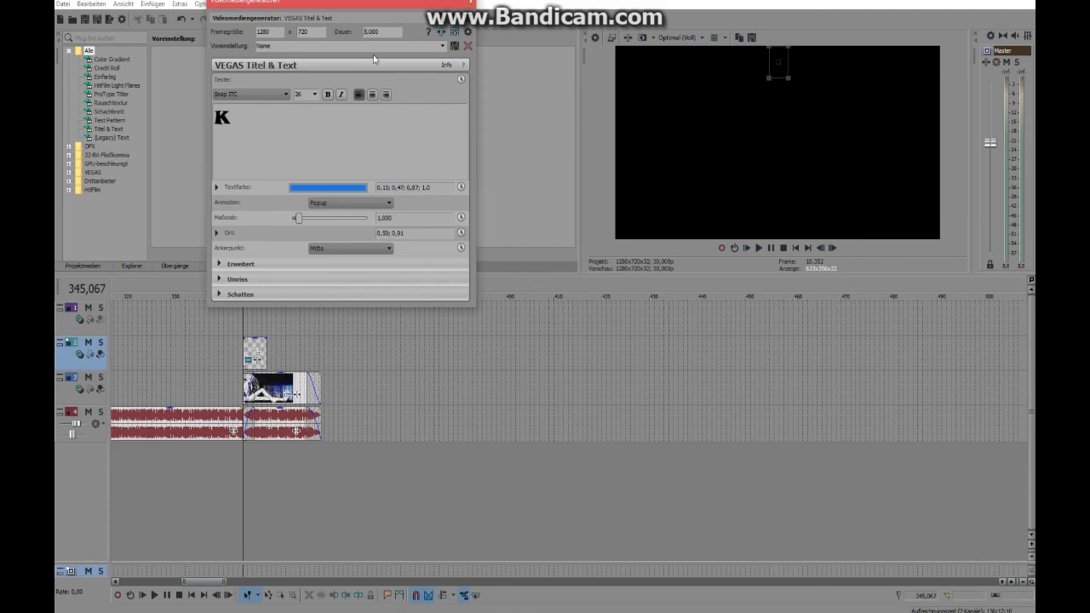
Step: Finish the K title and extend its event to the end of the video with a fade-in and fade-out
left_click(471, 3)
mouse_move(267, 352)
left_mouse_down()
mouse_move(327, 351)
mouse_move(252, 345)
left_mouse_up()
left_click(283, 352)
left_click(322, 341)
Step: Add a title event on the uppermost track at 345,067 seconds with the ost name preset
left_click_drag(109, 128, 255, 319)
left_click(252, 94)
scroll(332, 154, "down", 3)
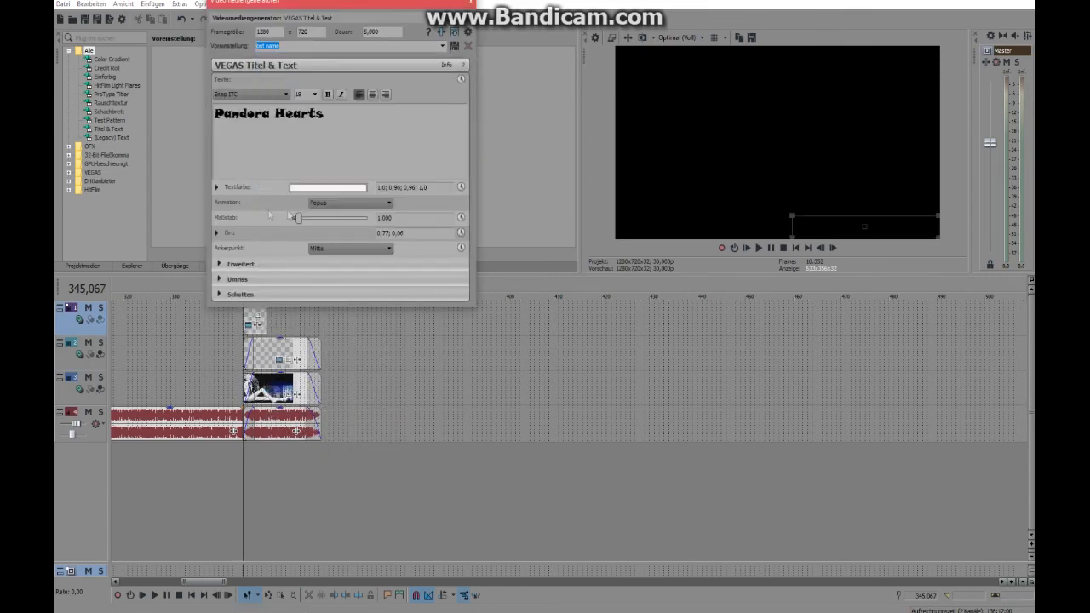
Step: Check the soundtrack's file name in the Downloads folder and replace the title text with "The Dresden Slate"
key("alt+Tab")
scroll(706, 311, "down", 2)
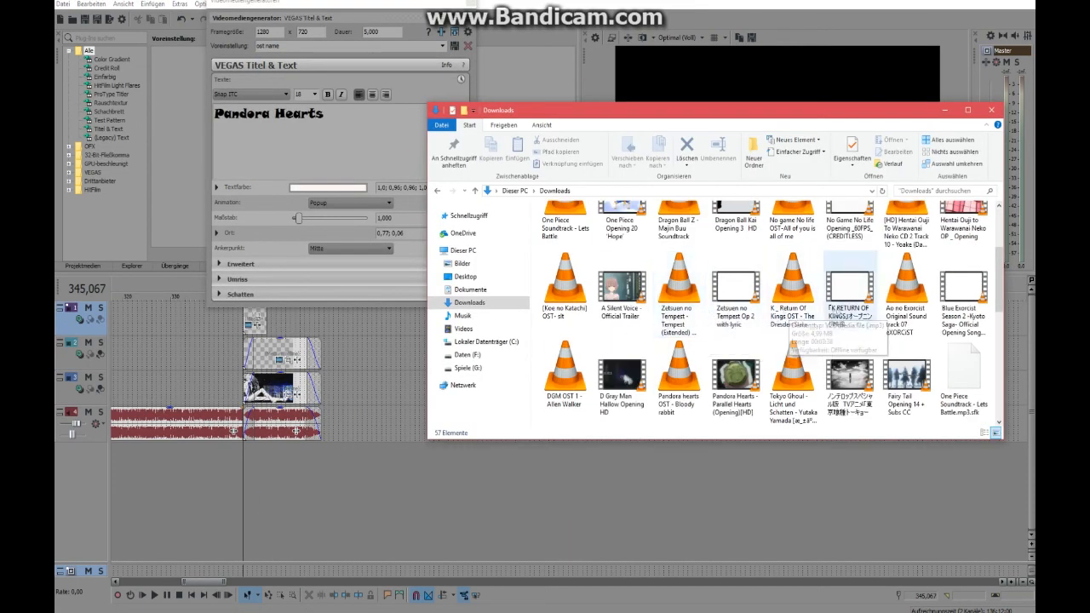
left_click_drag(326, 114, 214, 114)
type("The Dresten Slate")
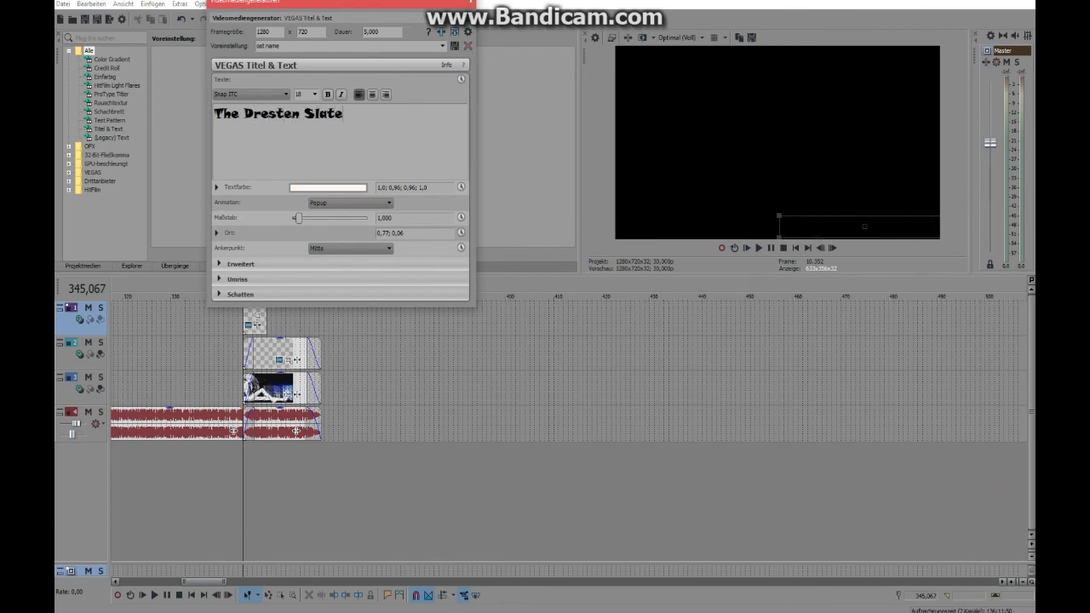
key("alt+Tab")
left_click(285, 114)
key("BackSpace")
type("d")
Step: Lengthen the "The Dresden Slate" title event to match the video's end and fade it in and out
left_click(471, 3)
left_click_drag(267, 319, 308, 307)
left_click(275, 315)
Step: Insert a Nummer preset text event on the video track at 314,600 seconds, where the next music begins
left_click_drag(216, 583, 204, 583)
left_click(222, 388)
left_click(370, 421)
left_click(377, 390)
right_click(394, 393)
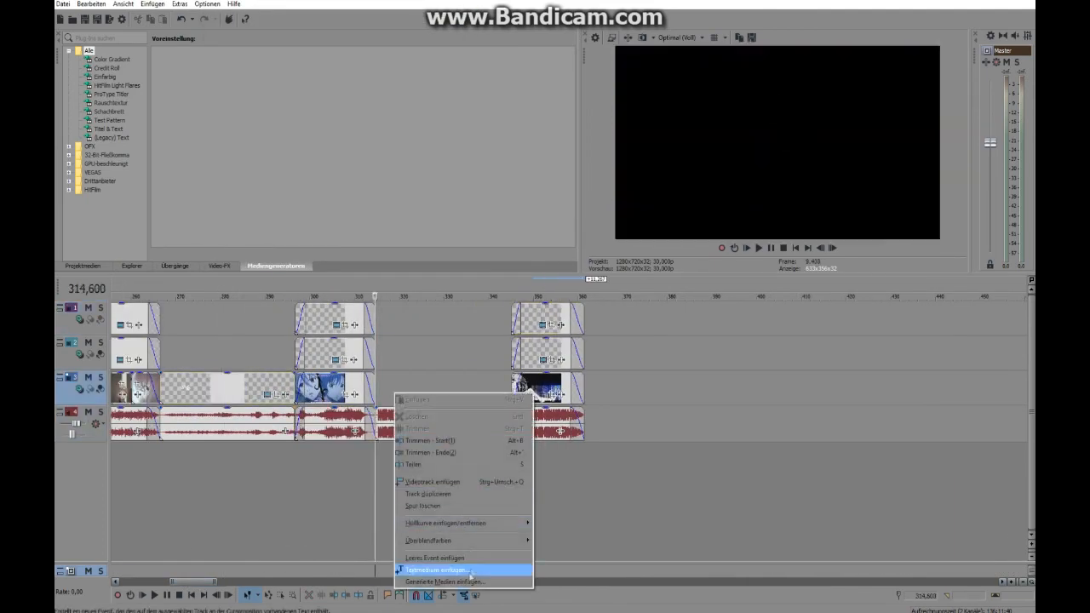
left_click(470, 572)
left_click(442, 46)
scroll(367, 143, "down", 3)
left_click(358, 207)
Step: Change the number title to "#7" and stretch its event up to the start of the K video
left_click(316, 133)
key("BackSpace")
type("7")
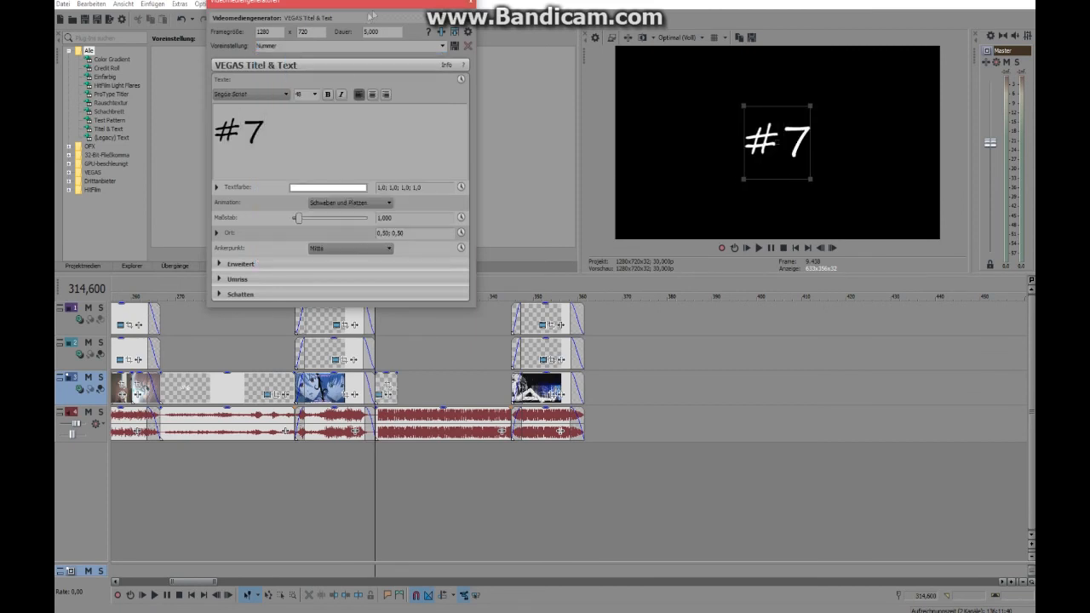
left_click(472, 6)
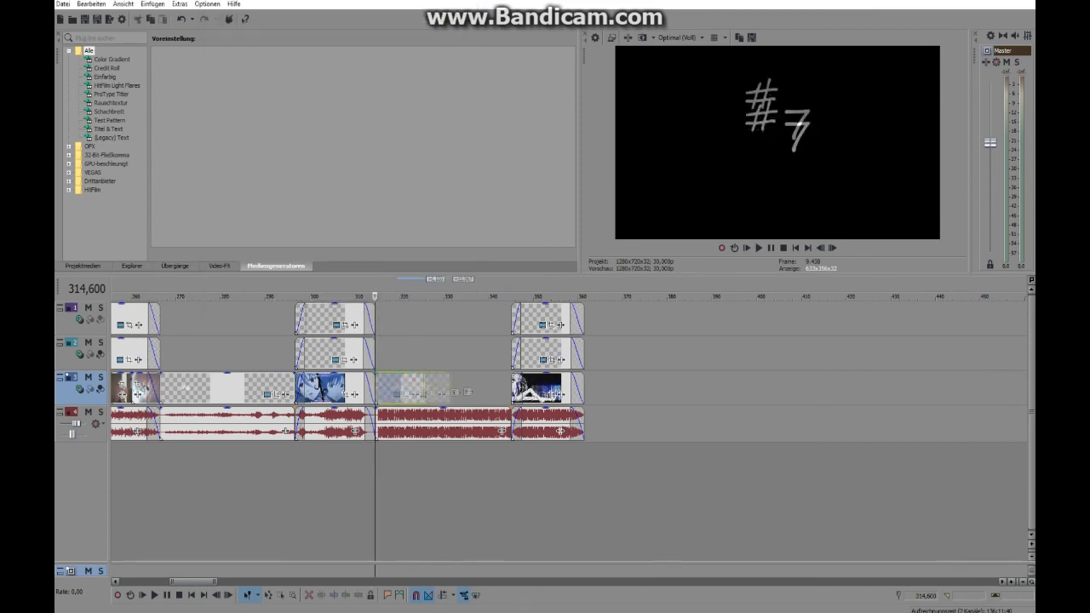
Step: Preview the #7 section up to 350,933 seconds and move the "The Dresden Slate" title fully into the frame at 0,73; 0,06
key("space")
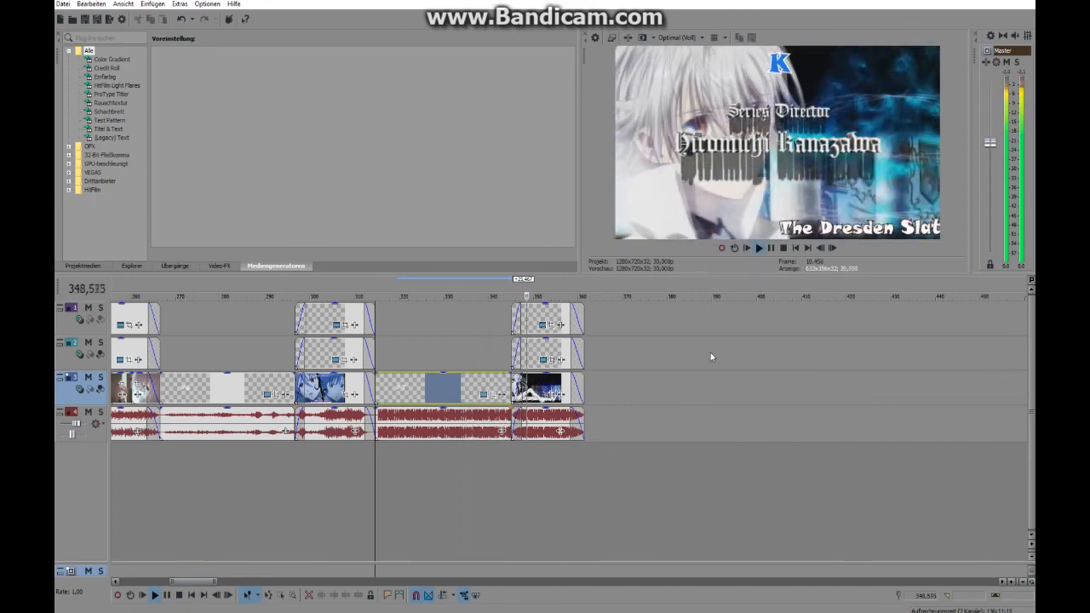
left_click(772, 249)
left_click(542, 326)
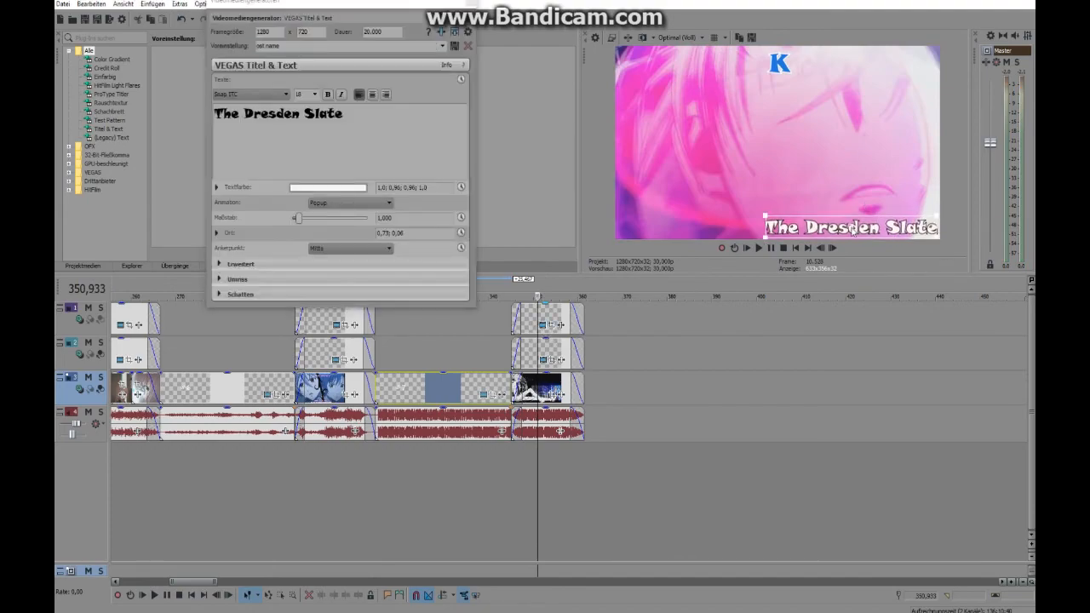
left_click(461, 4)
Step: Play the music to find the cut point and split its event at 85,669 seconds
key("space")
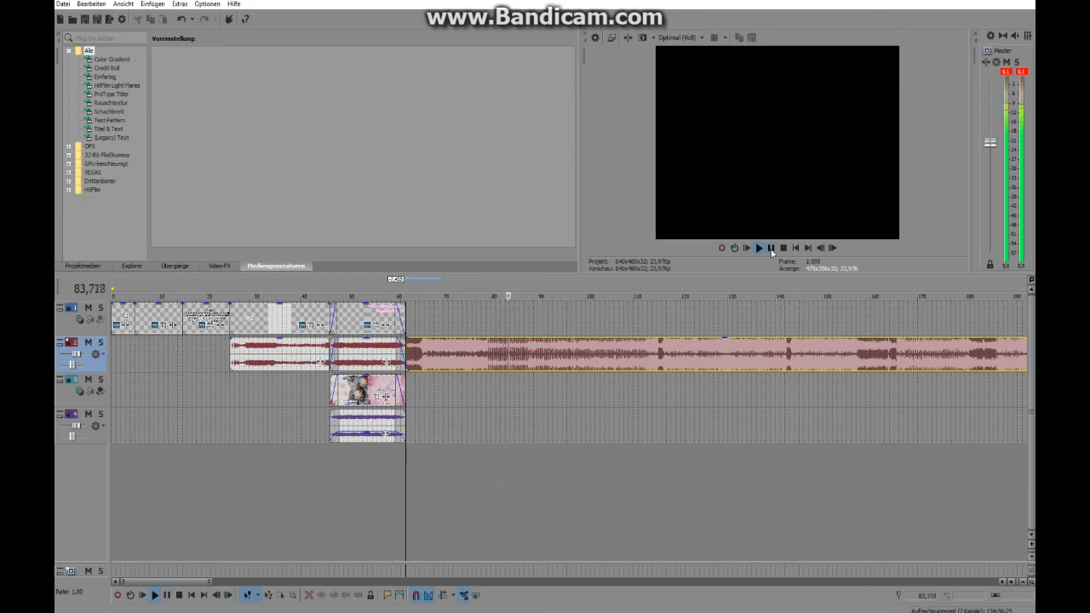
left_click(517, 354)
right_click(521, 353)
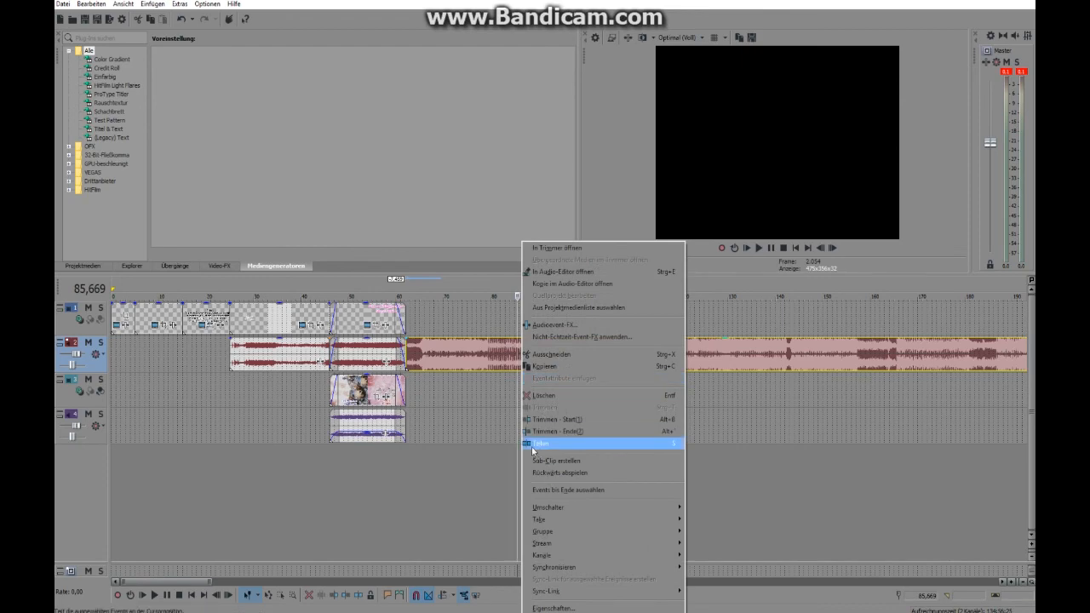
left_click(532, 443)
Step: Preview the music after the split from 112,154 seconds and trim the event's start at about 115,3 seconds
left_click_drag(185, 584, 220, 584)
left_click(759, 249)
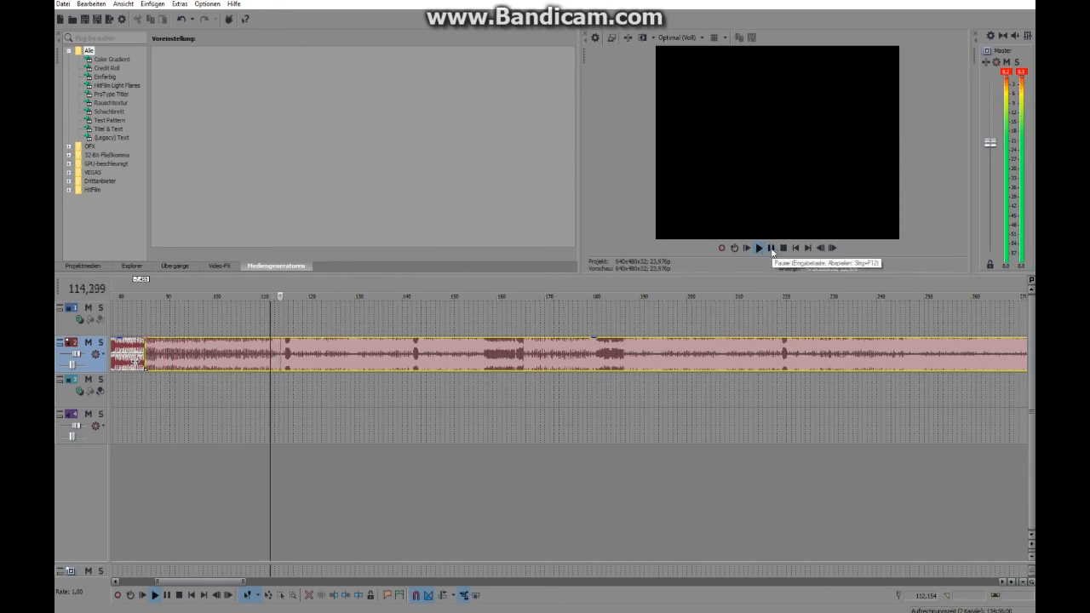
left_click(772, 248)
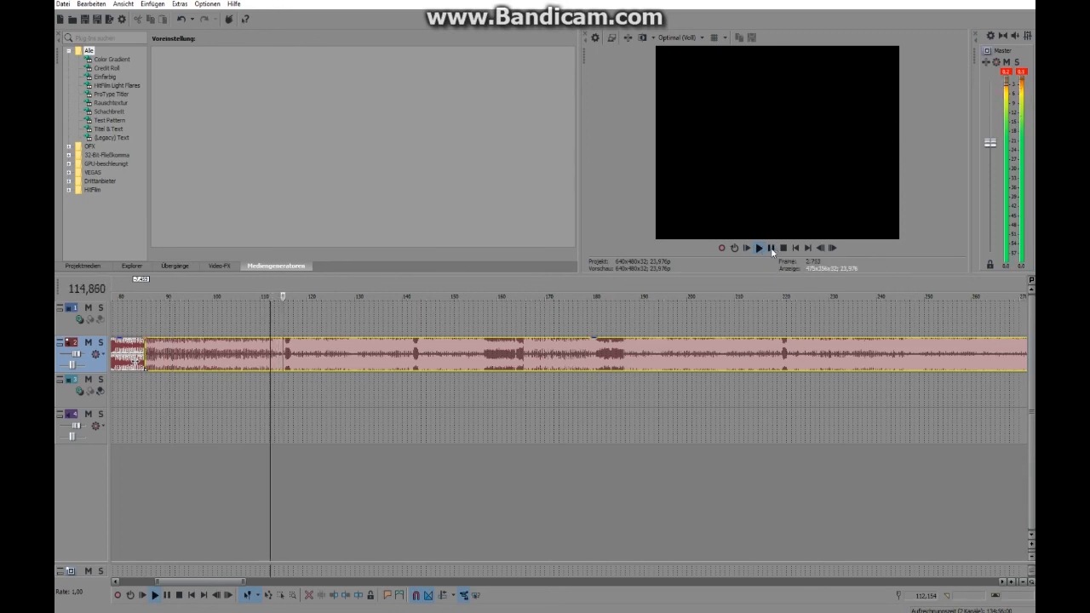
right_click(312, 368)
left_click(412, 168)
Step: Preview the opening video from 436,853 to 459,209 seconds, lowering the volume of its audio event
left_click_drag(195, 585, 322, 584)
left_click_drag(545, 320, 436, 334)
left_click(449, 330)
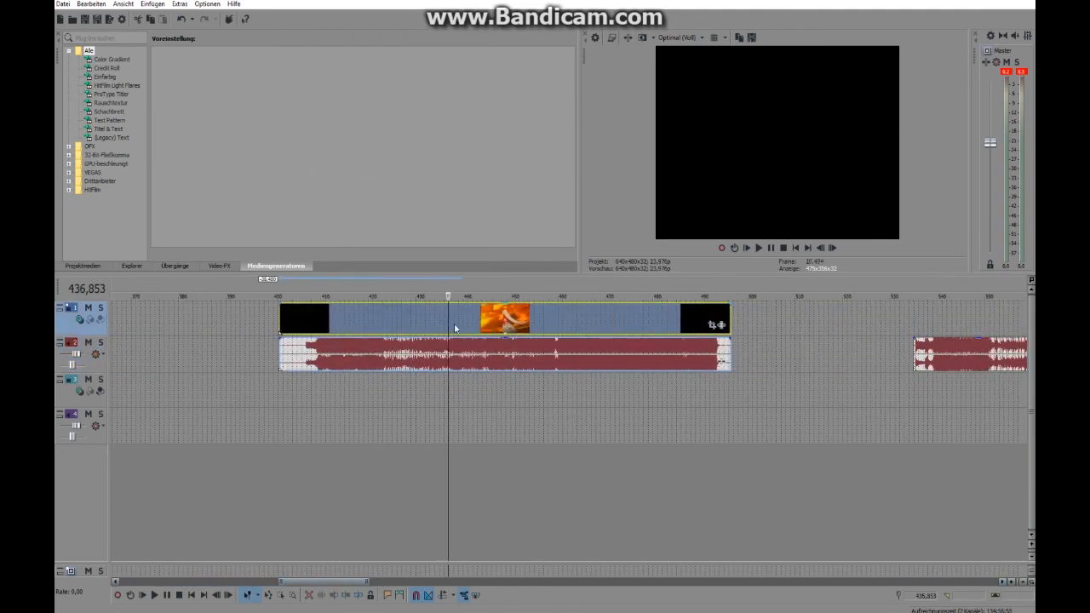
left_click(758, 248)
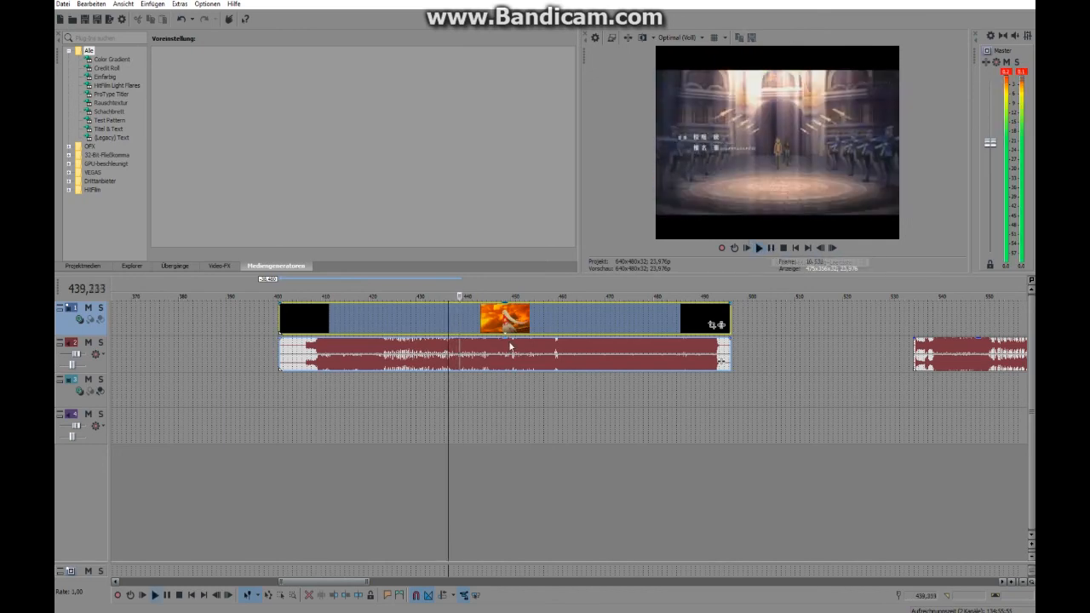
left_click_drag(509, 344, 508, 357)
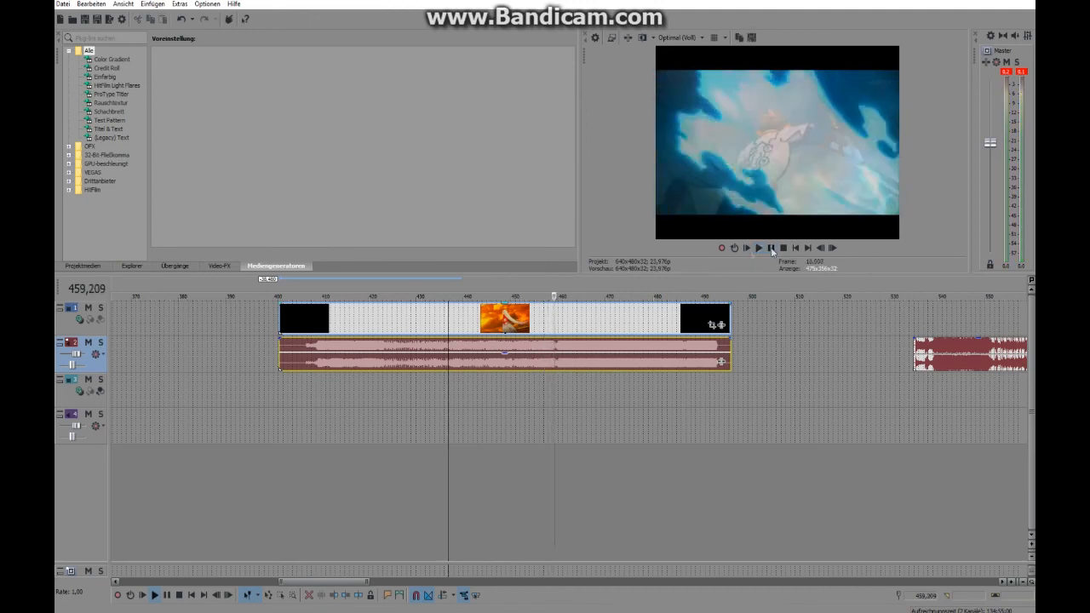
left_click(773, 251)
Step: Trim the opening video's start at 459,209 seconds and move it with its audio beneath the start of the trimmed music
right_click(543, 320)
left_click(563, 411)
left_click_drag(599, 317, 357, 396)
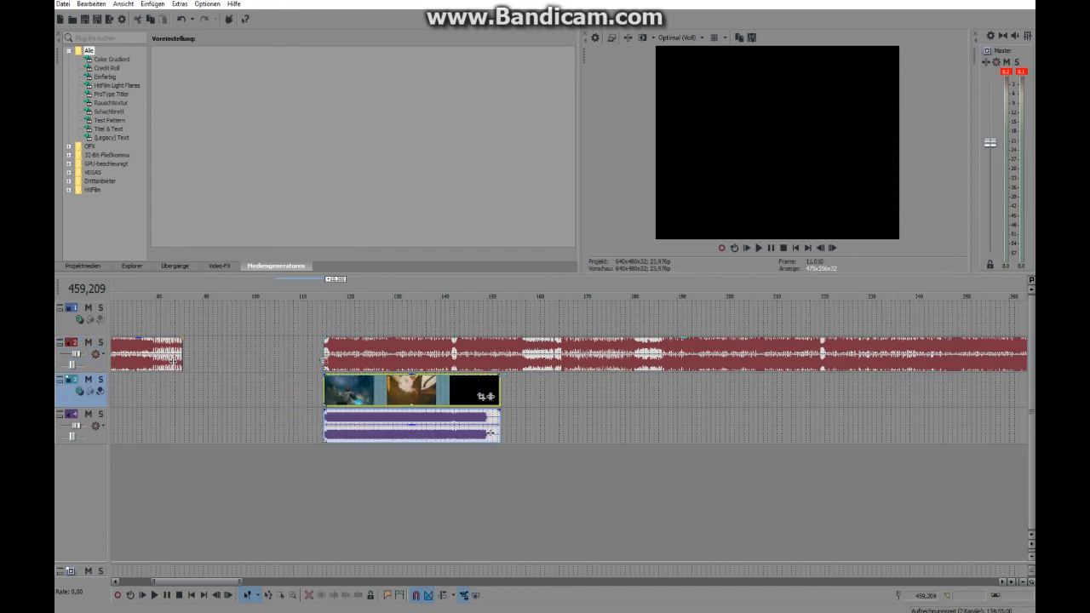
Step: Play the music and video together from 115,324 seconds, lowering the gain of the video's audio to about -5,6 dB
left_click(324, 358)
left_click(759, 248)
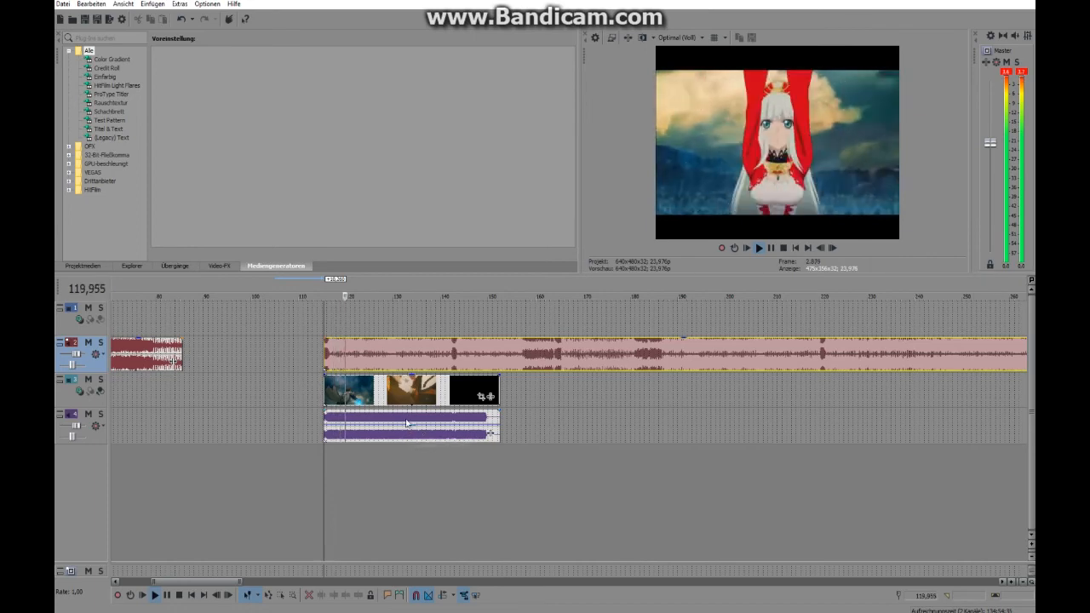
scroll(386, 392, "up", 6)
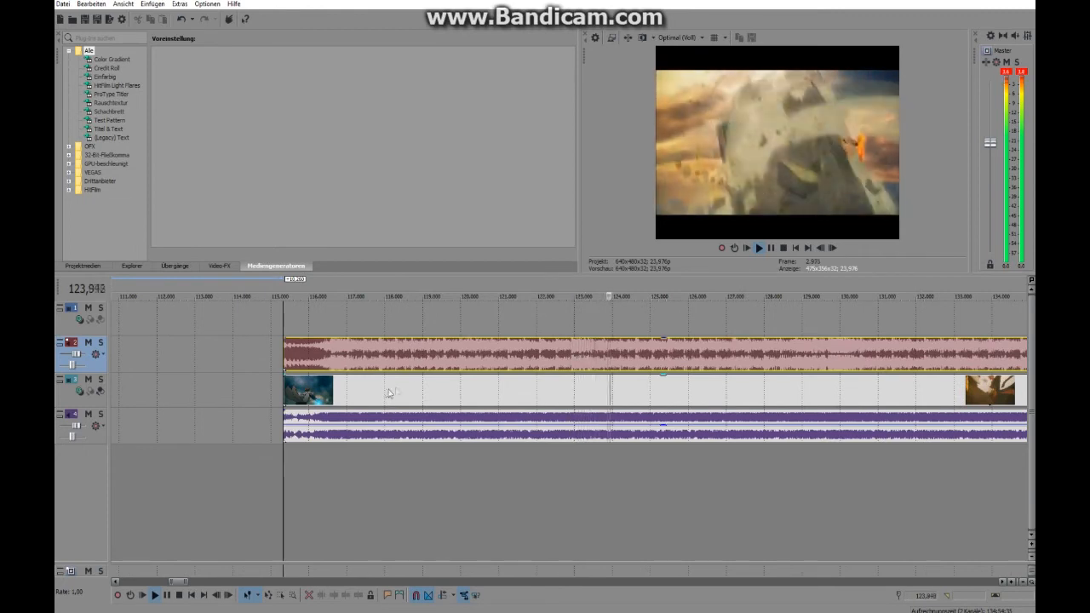
left_click_drag(661, 416, 658, 427)
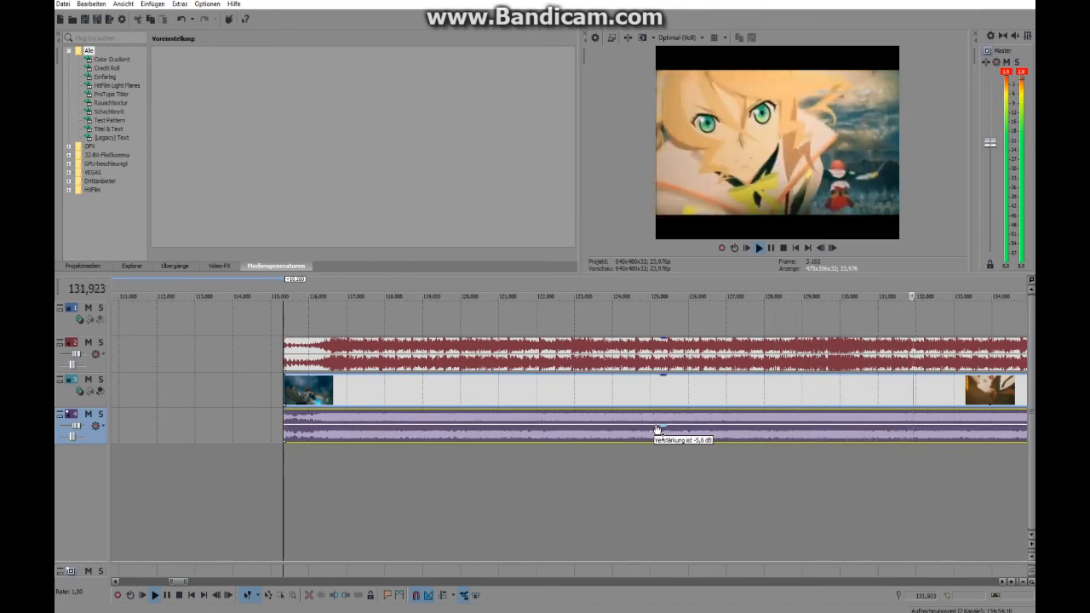
left_click_drag(658, 428, 658, 428)
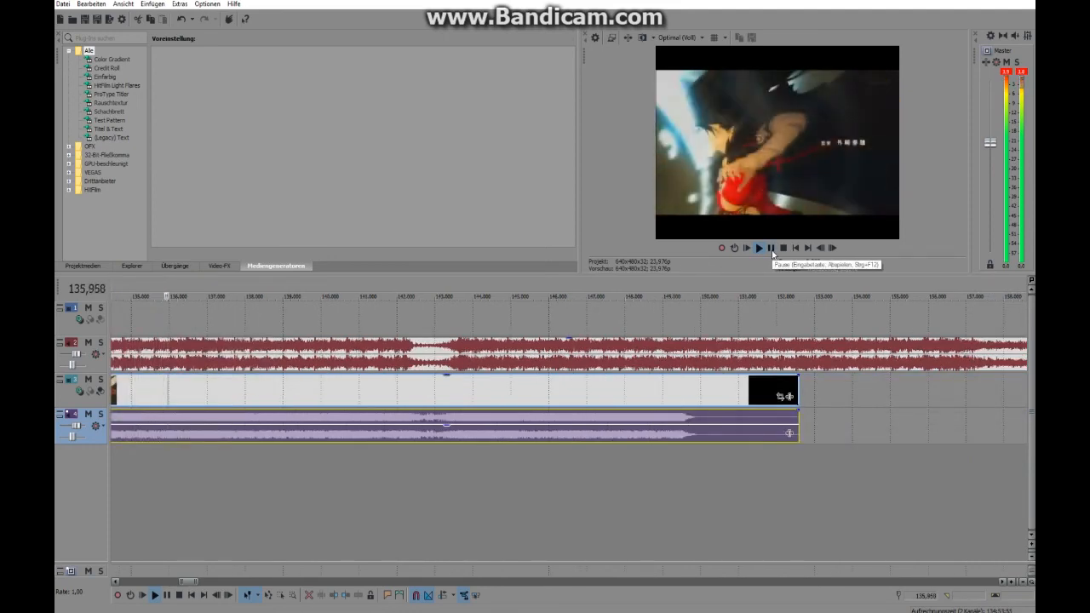
left_click(771, 249)
Step: Silence the video's audio and play the music alone from 115,324 to 116,283 seconds
left_click_drag(180, 584, 174, 588)
left_click(426, 356)
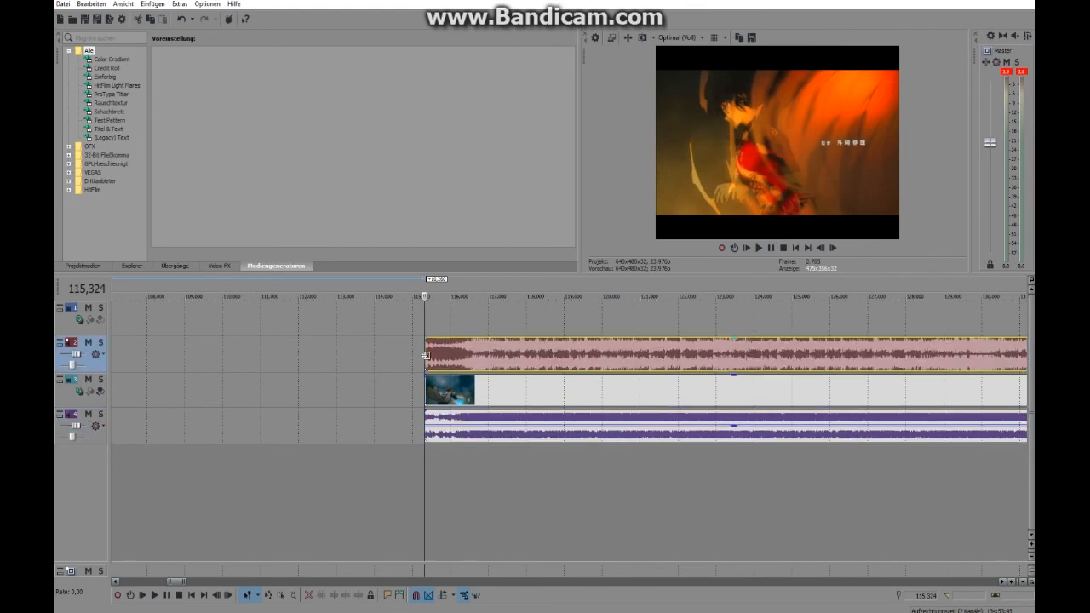
left_click(730, 436)
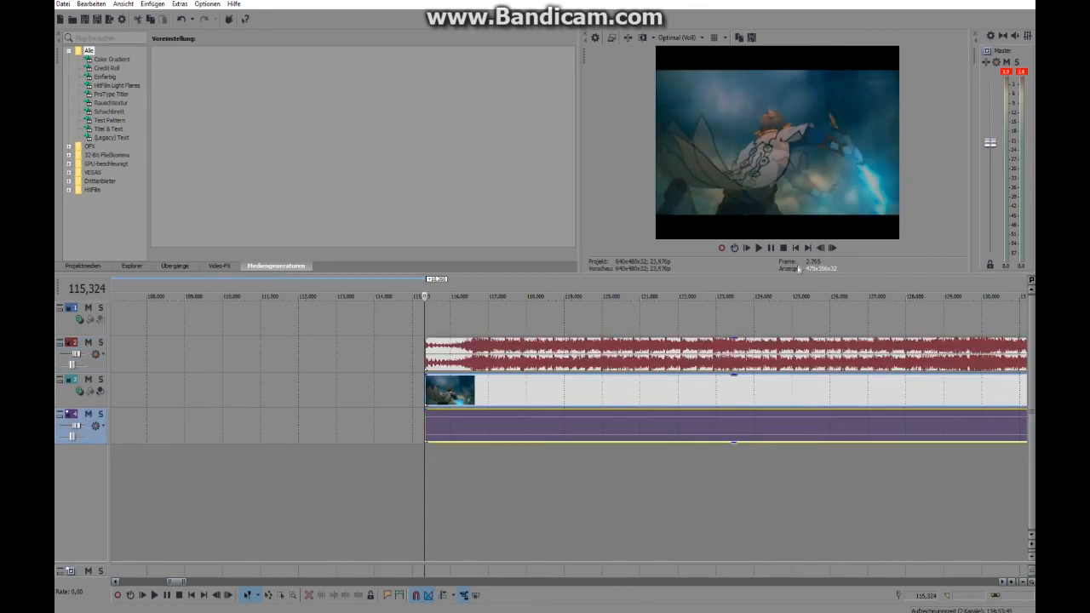
left_click(759, 249)
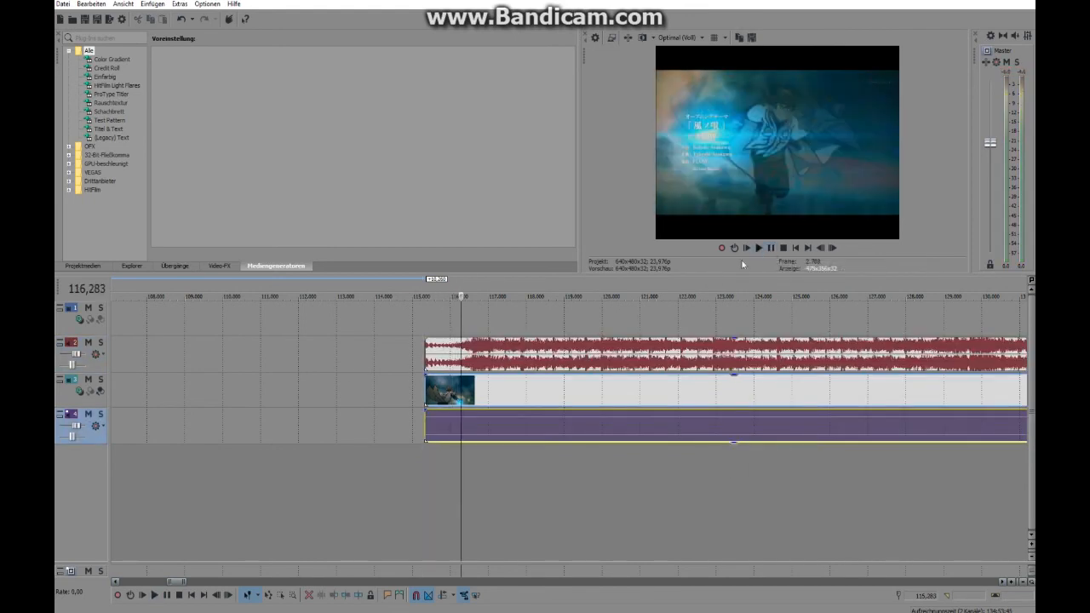
Step: Trim the music's start at 116,283 seconds and move the event back to align with the video's start at 115,324 seconds
right_click(542, 349)
left_click(558, 418)
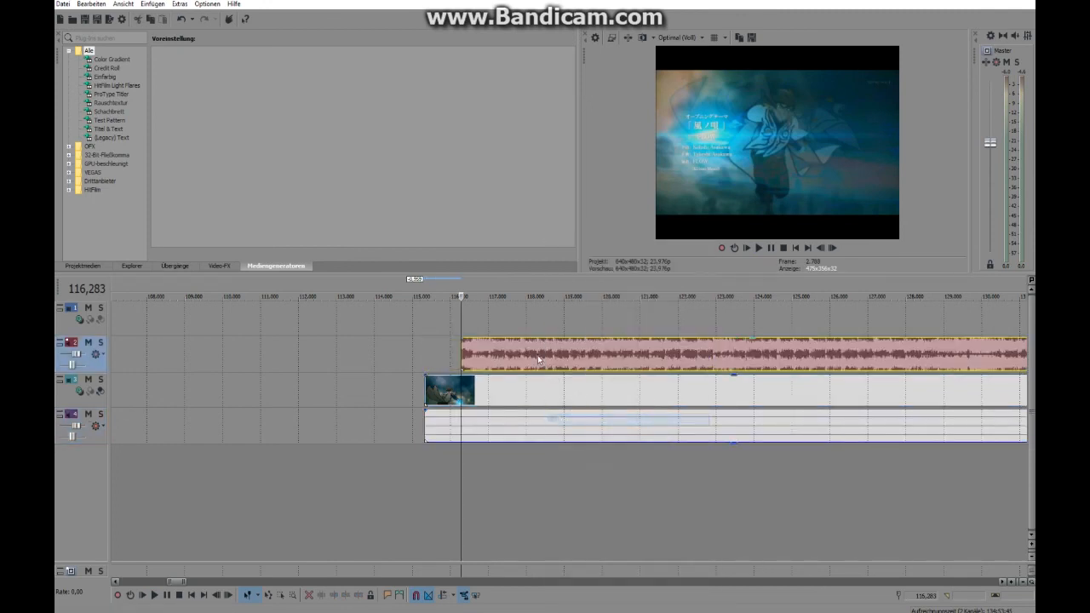
left_click_drag(509, 350, 498, 349)
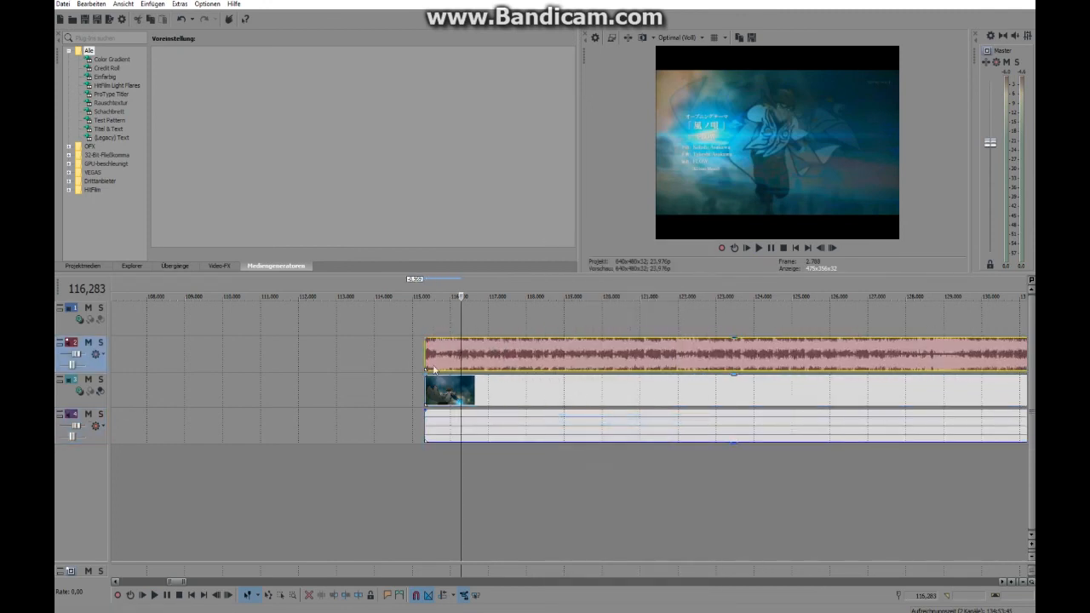
Step: Silence the music, restore the video's audio to full volume and play it from 115,324 seconds
left_click_drag(734, 340, 734, 373)
left_click_drag(733, 443, 735, 409)
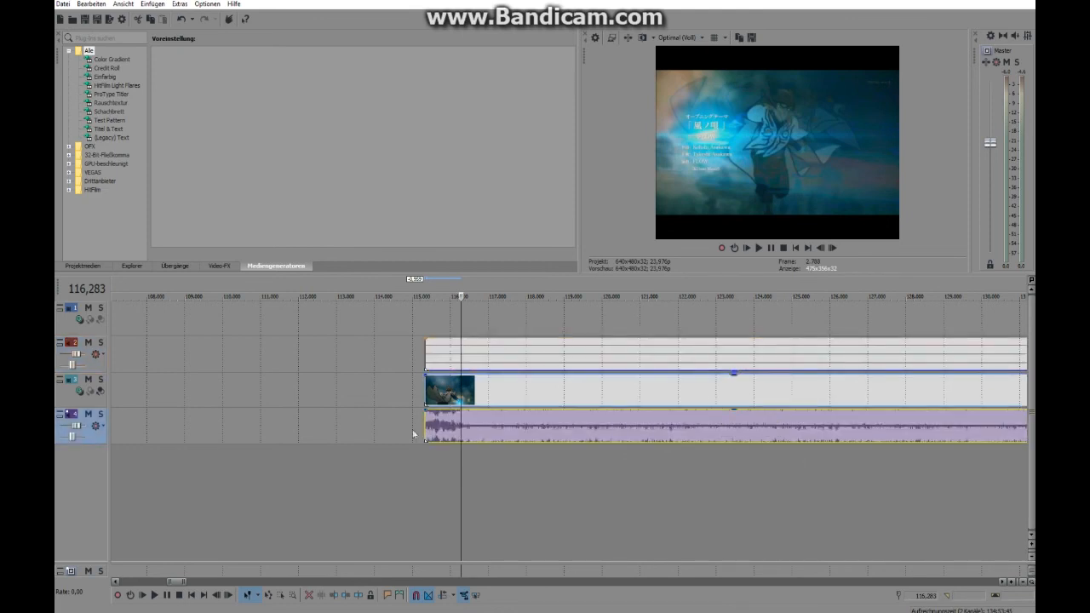
left_click(424, 432)
left_click(761, 248)
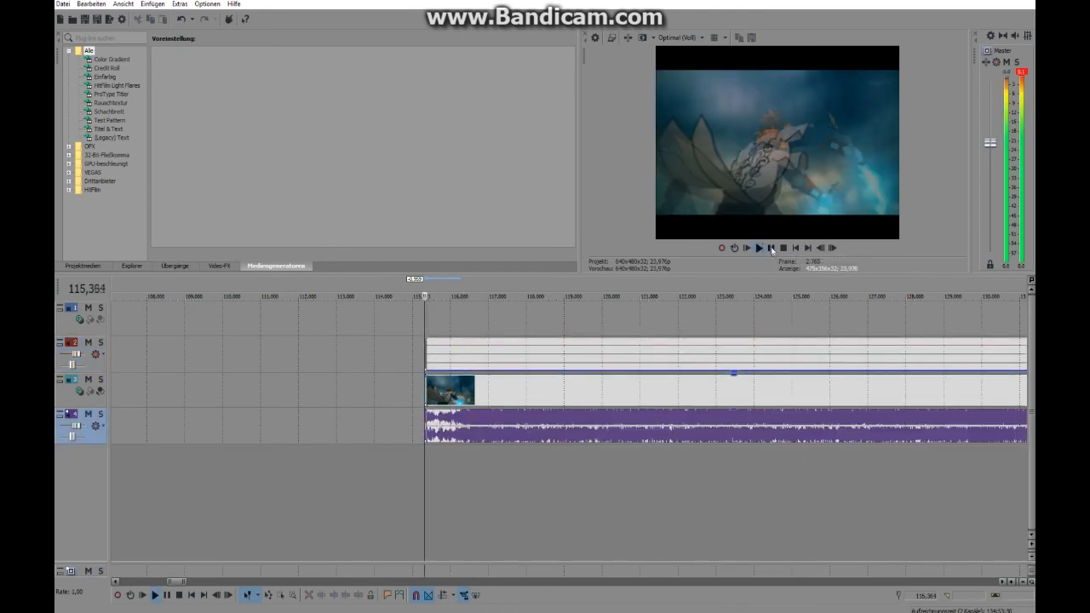
Step: Trim the start of the video and its audio at 116,450 seconds and move them back to 115,324 seconds
right_click(515, 438)
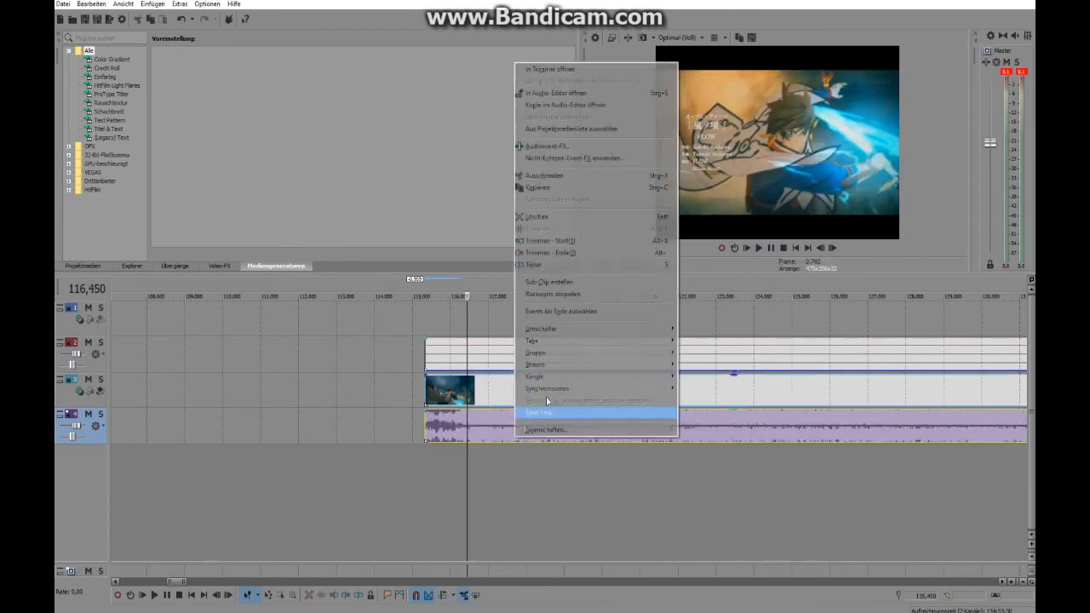
left_click(619, 241)
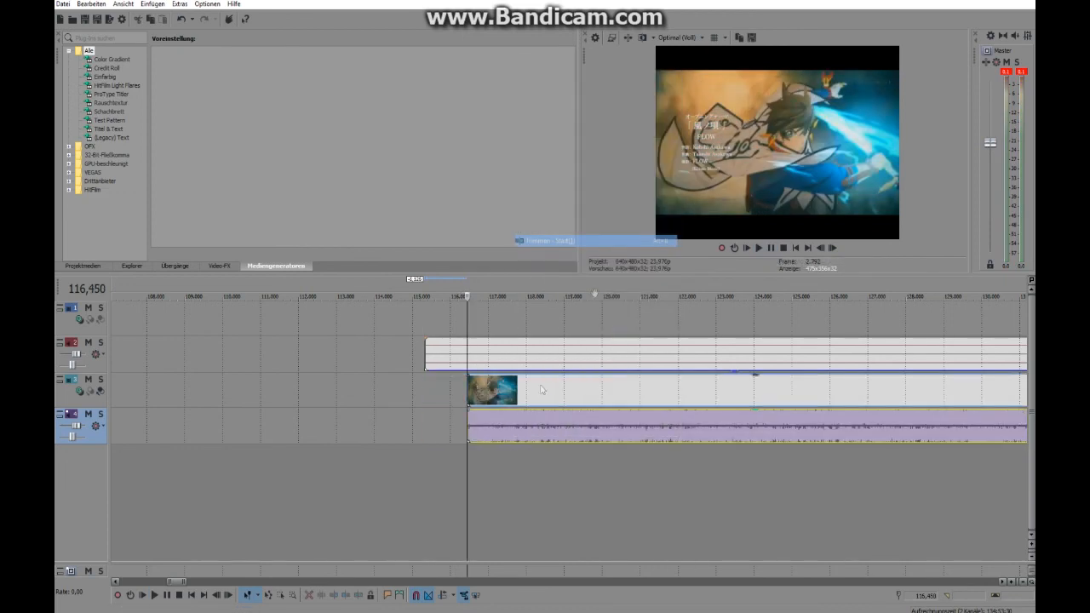
left_click(468, 385)
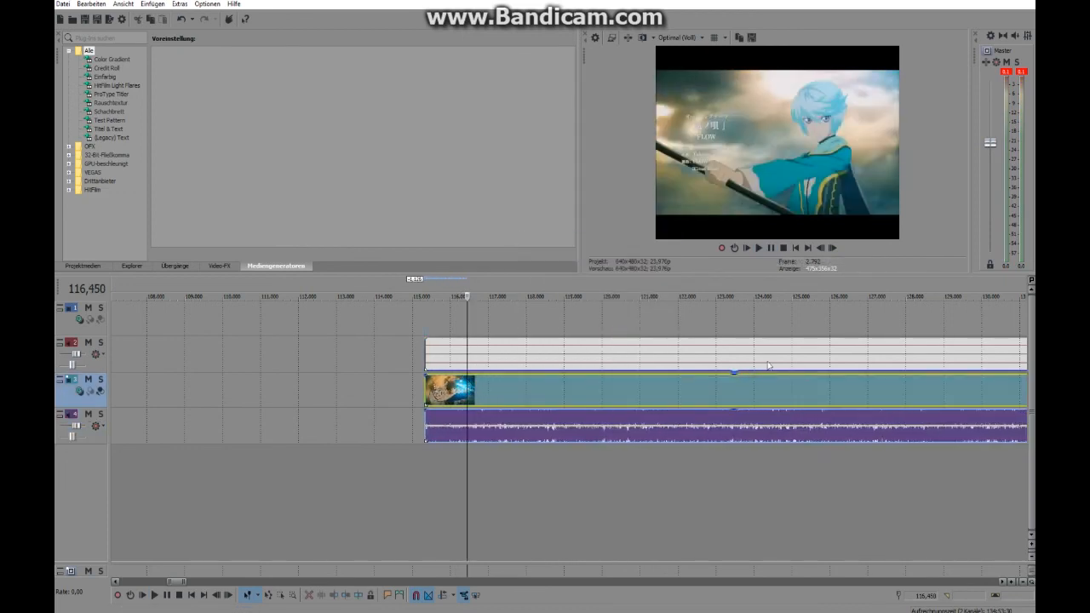
Step: Turn the music back up, lower the gain of the video's audio and play both from 115,324 seconds
left_click(732, 364)
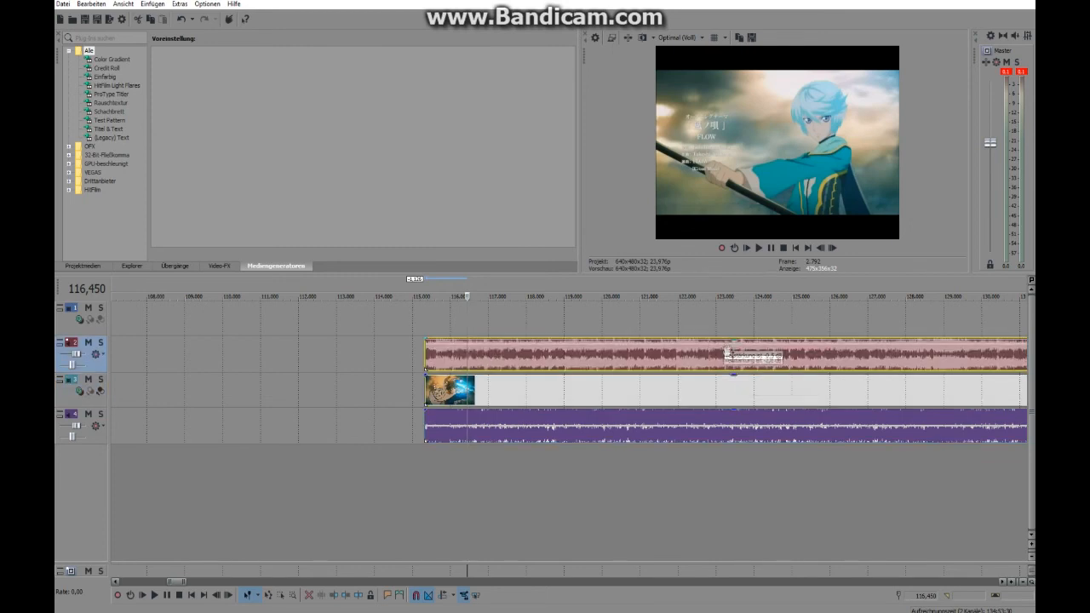
left_click(733, 422)
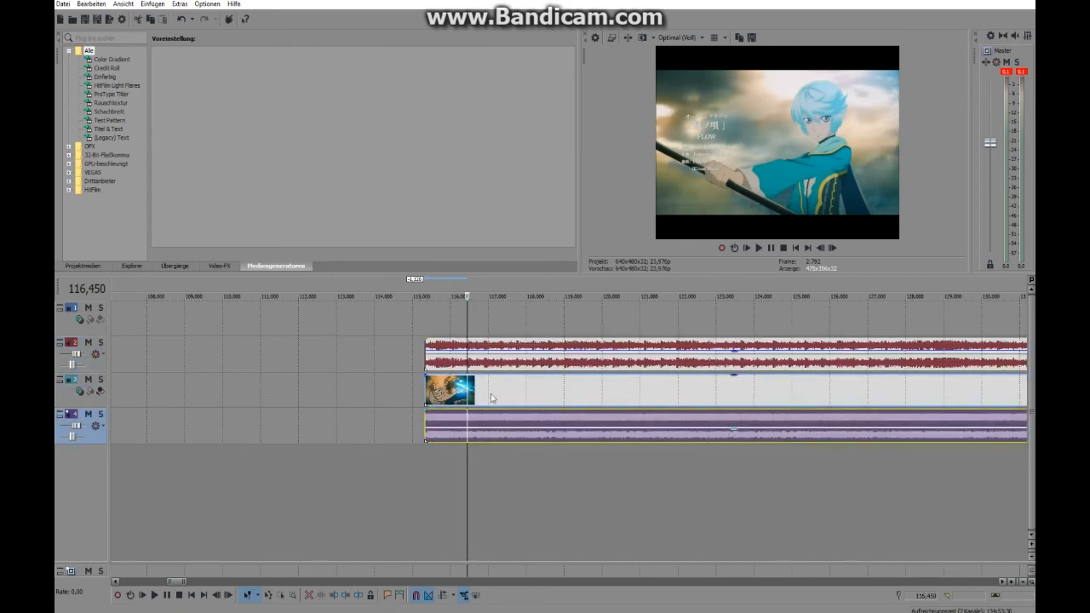
left_click(429, 360)
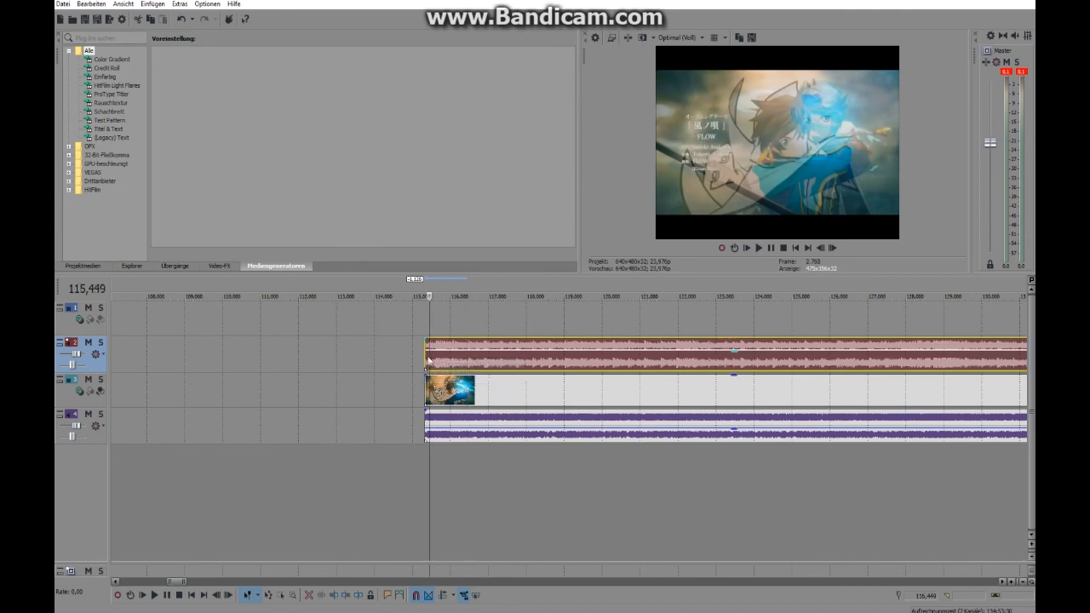
left_click(425, 361)
left_click(766, 248)
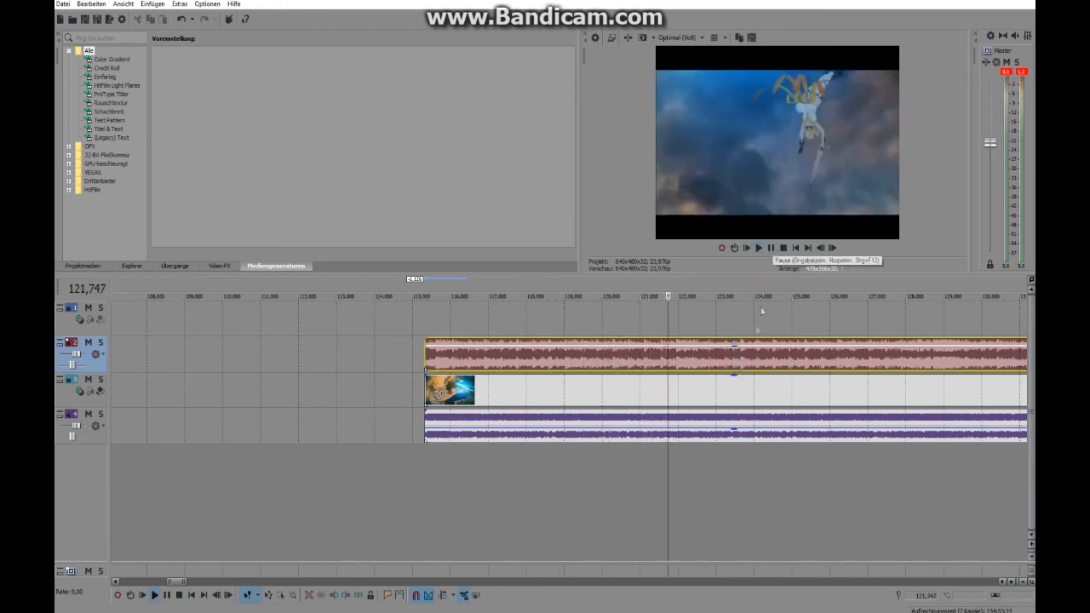
Step: Silence the music and play the video's own audio alone from 115,324 seconds
left_click_drag(734, 341, 734, 371)
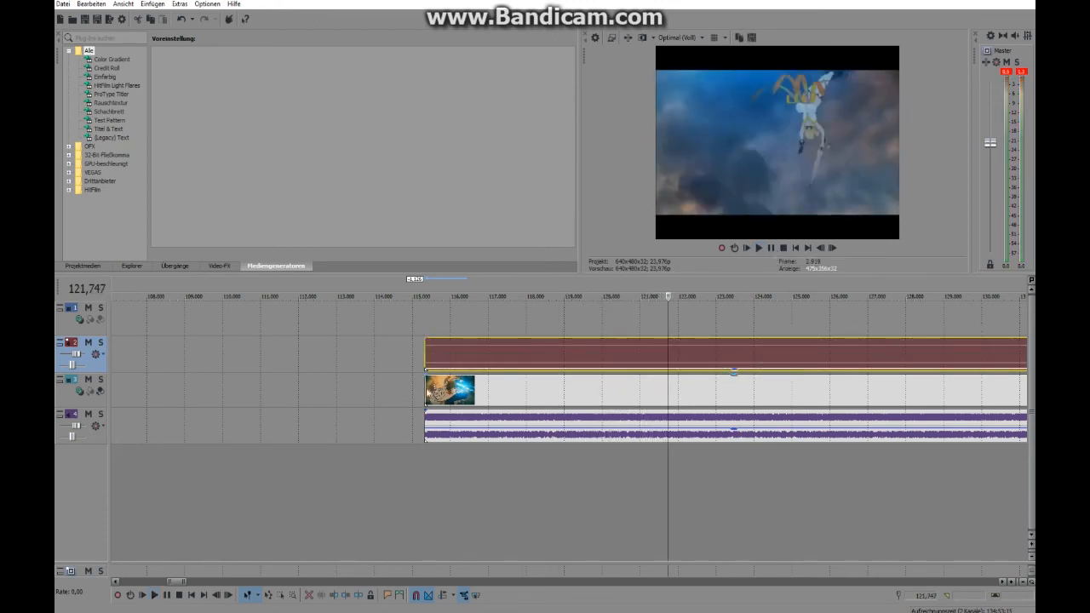
left_click(784, 248)
left_click(761, 249)
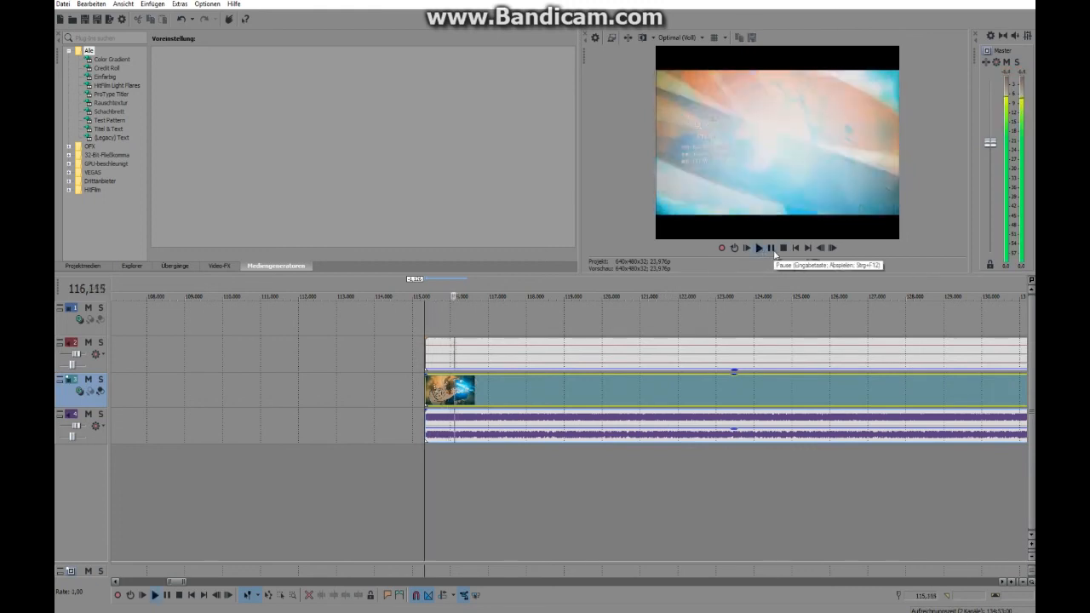
Step: Silence the video's audio, turn the music back up and play it alone from 115,324 to 123,498 seconds
left_click_drag(728, 436, 713, 439)
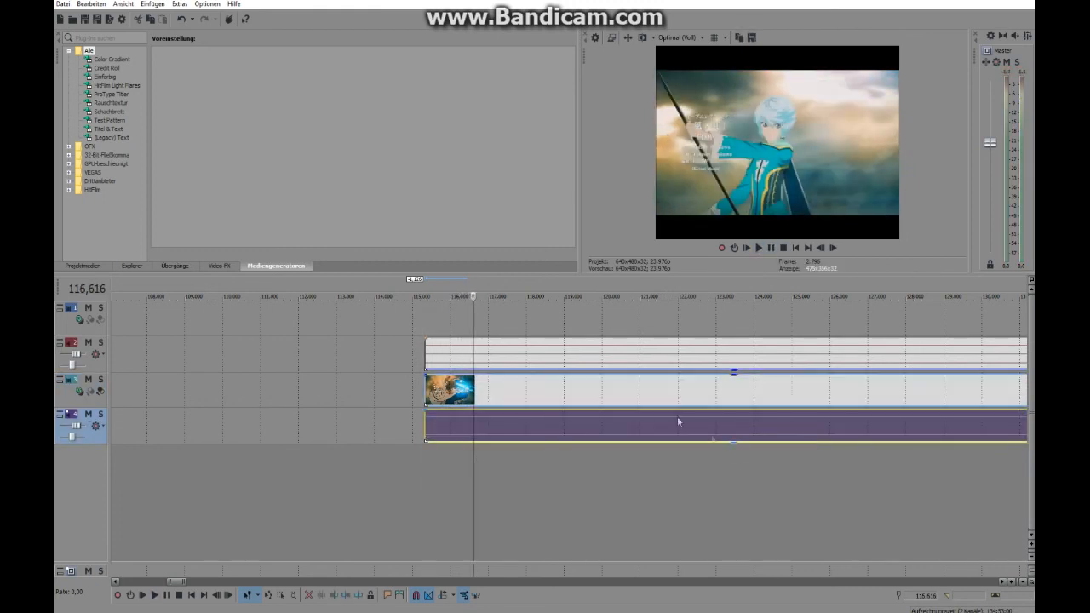
left_click_drag(737, 372, 726, 347)
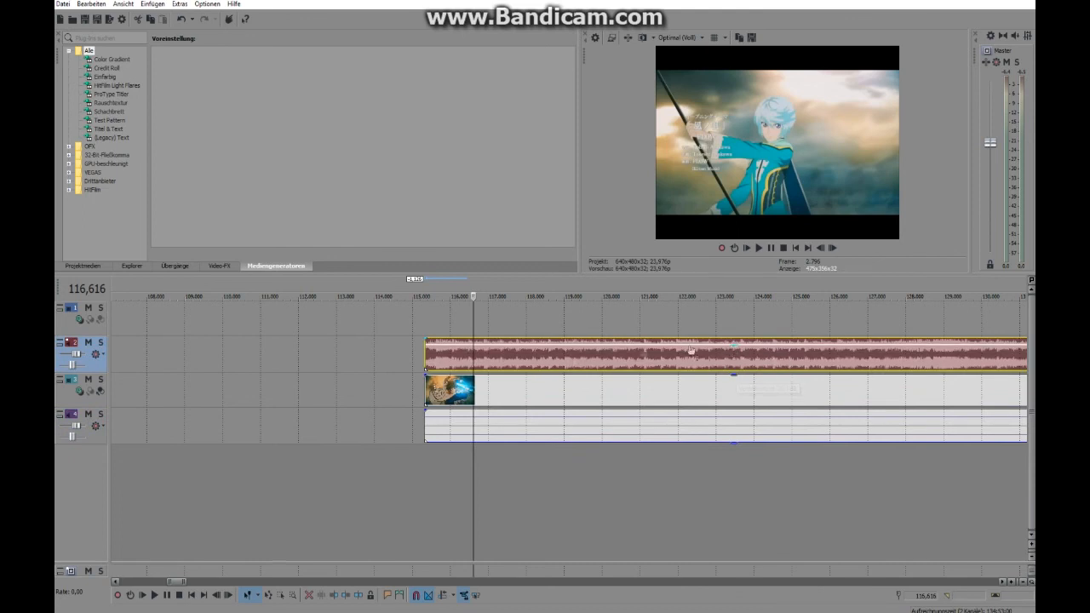
key("space")
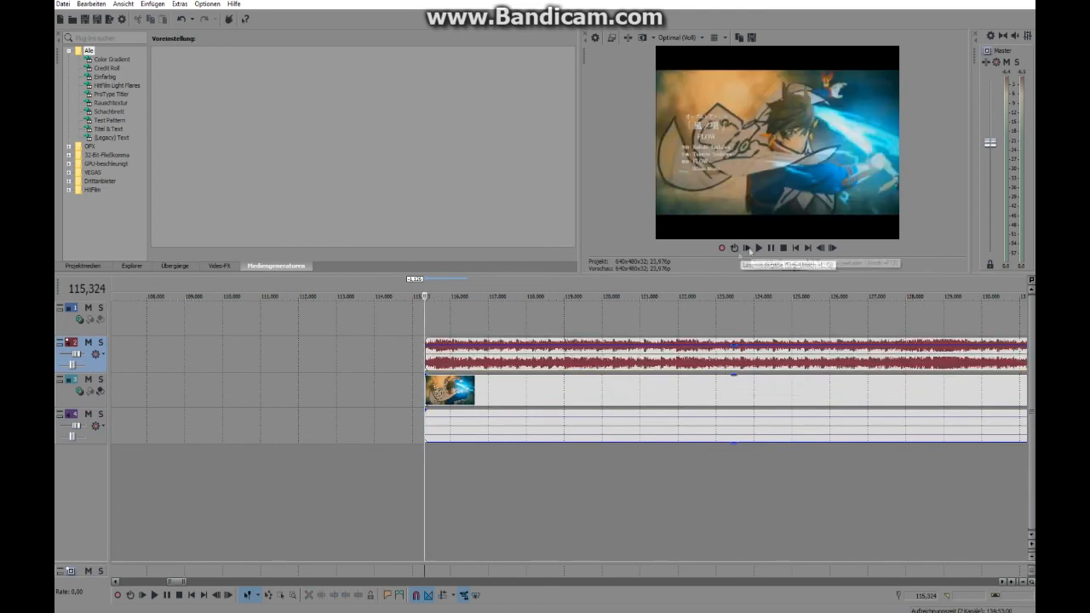
left_click(766, 253)
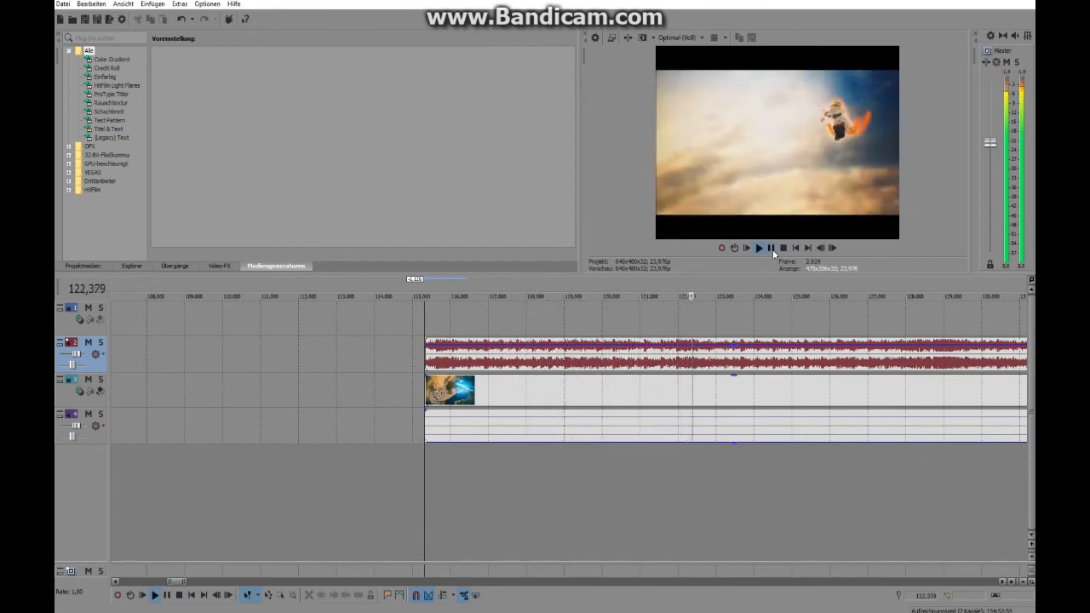
left_click(771, 249)
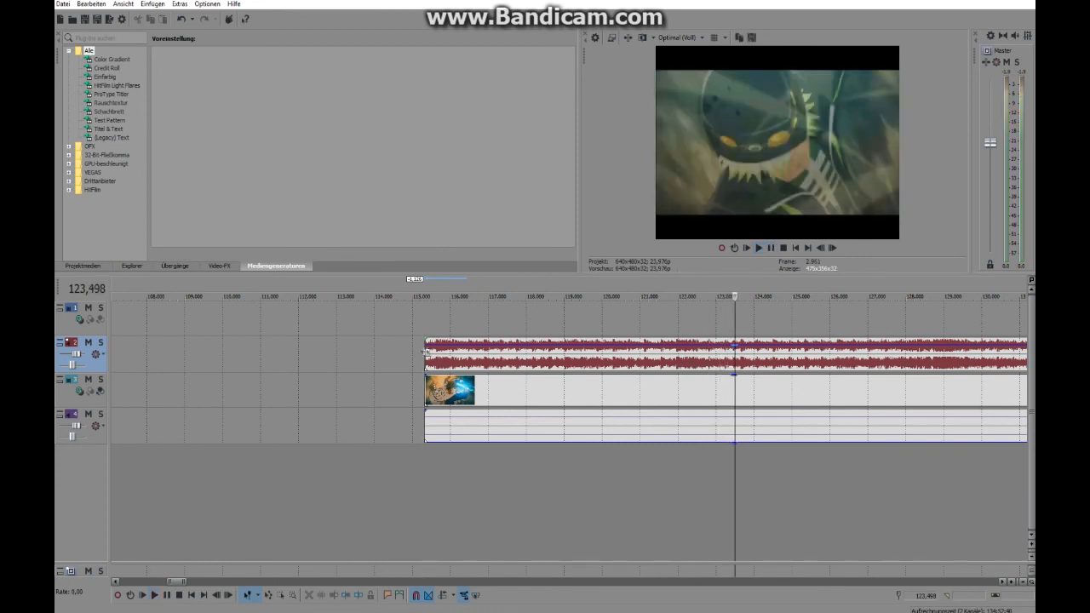
Step: Try extending the music's start back to 115,198 seconds, play it, and move the event to begin at 115,324 seconds
left_click(424, 351)
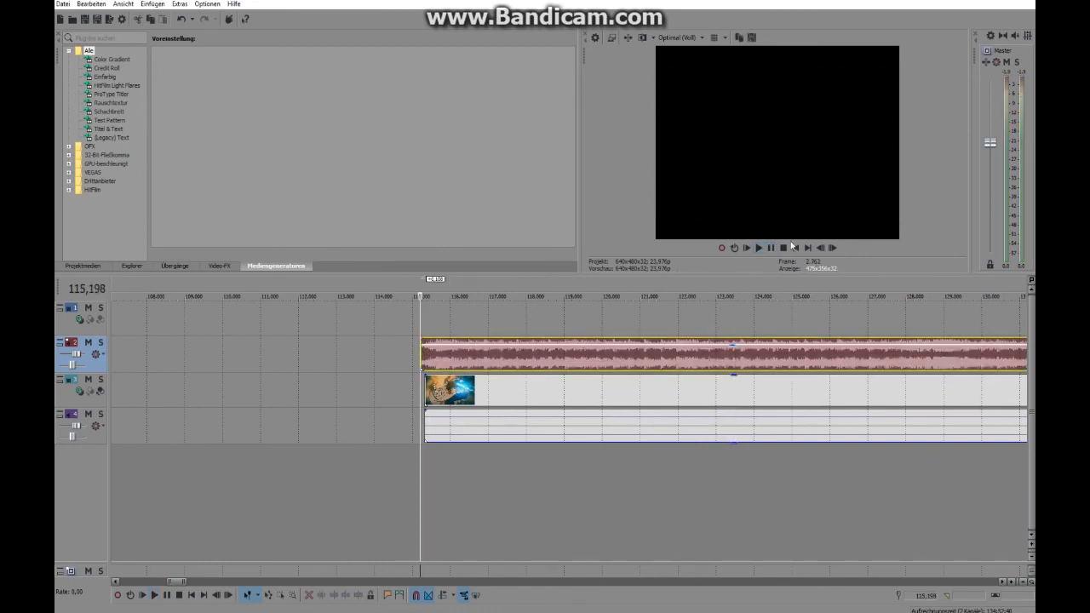
left_click(761, 248)
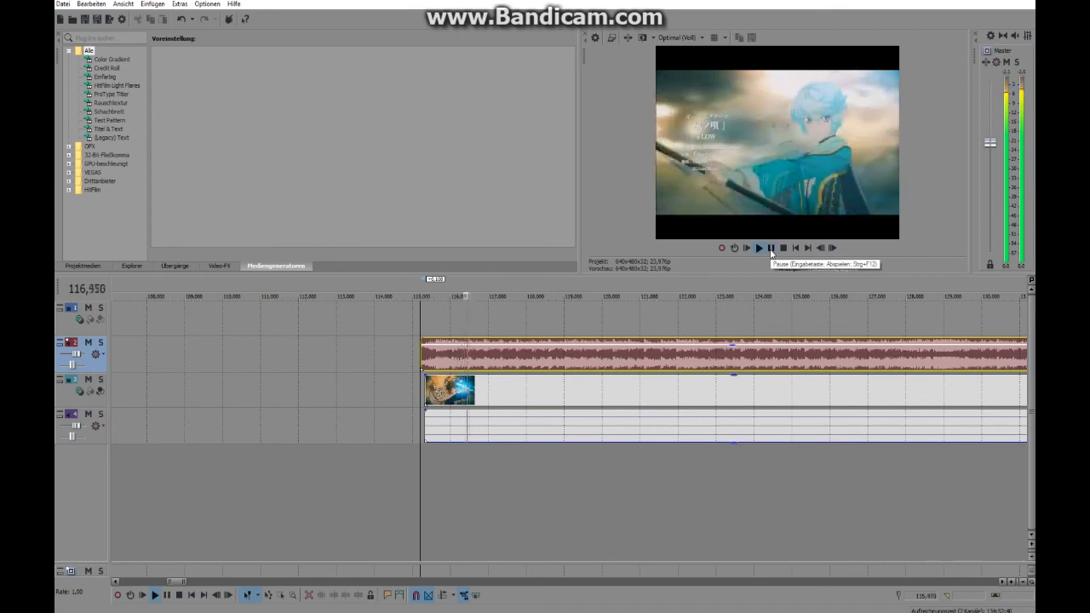
left_click(772, 248)
left_click_drag(450, 361, 455, 362)
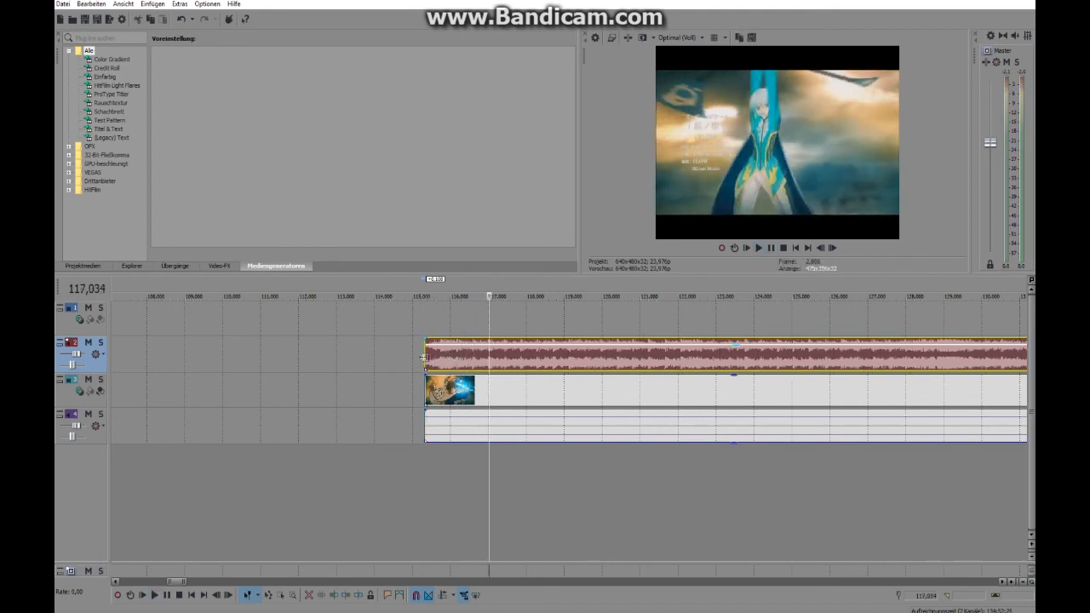
left_click(425, 358)
Step: Play the shifted music with the video's audio raised to about -4,8 dB, and undo the gain and shift changes
left_click_drag(666, 443, 658, 425)
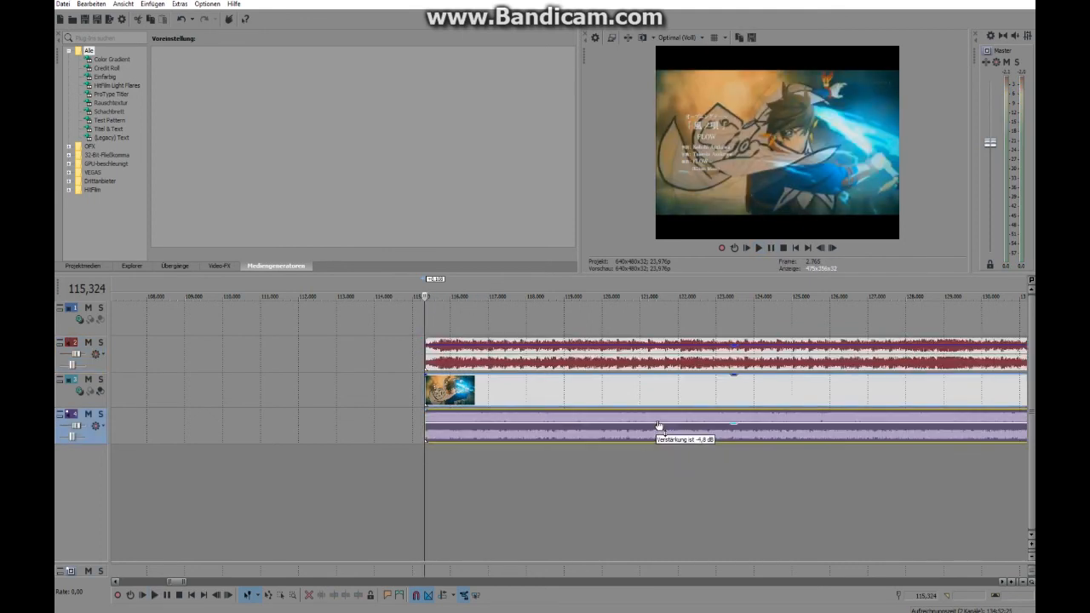
left_click(761, 249)
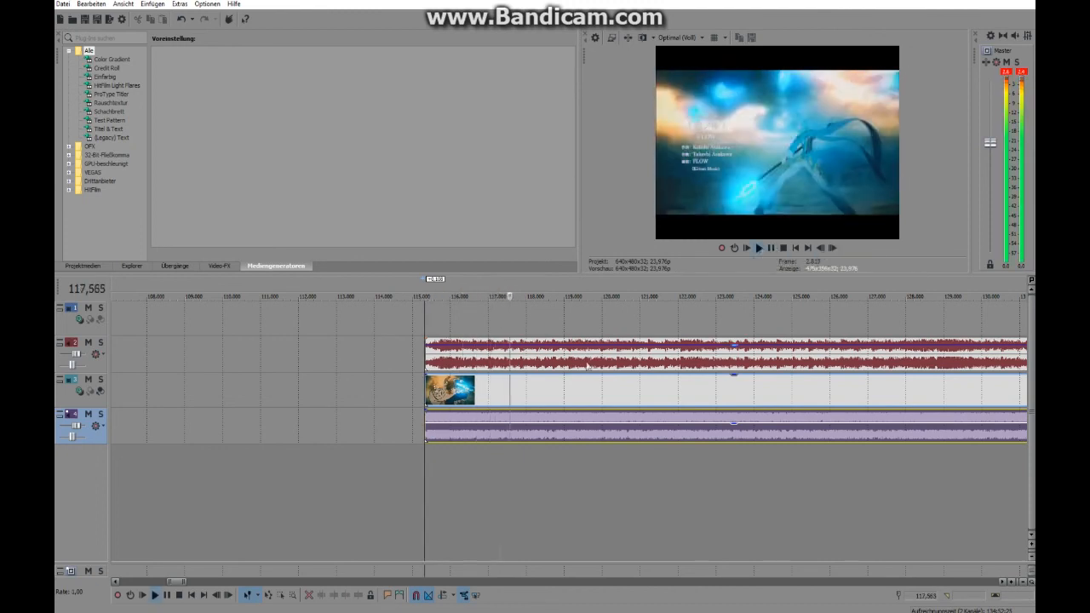
left_click(181, 19)
left_click(182, 19)
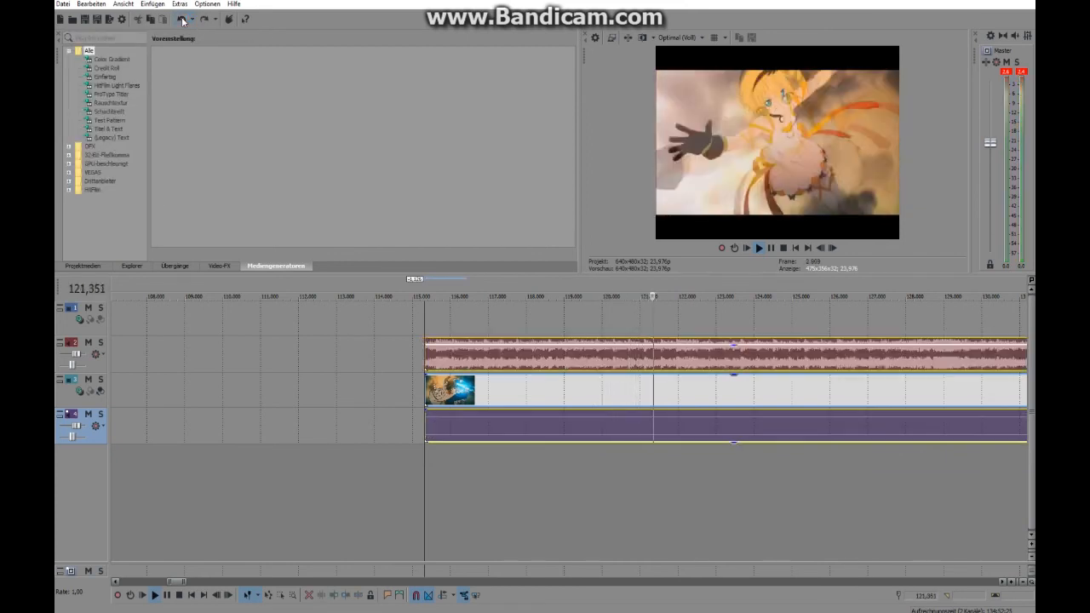
Step: Raise the gain of the video's audio to about -4,1 dB and play it with the music from 115,324 seconds
left_click(727, 432)
left_click_drag(732, 443, 731, 424)
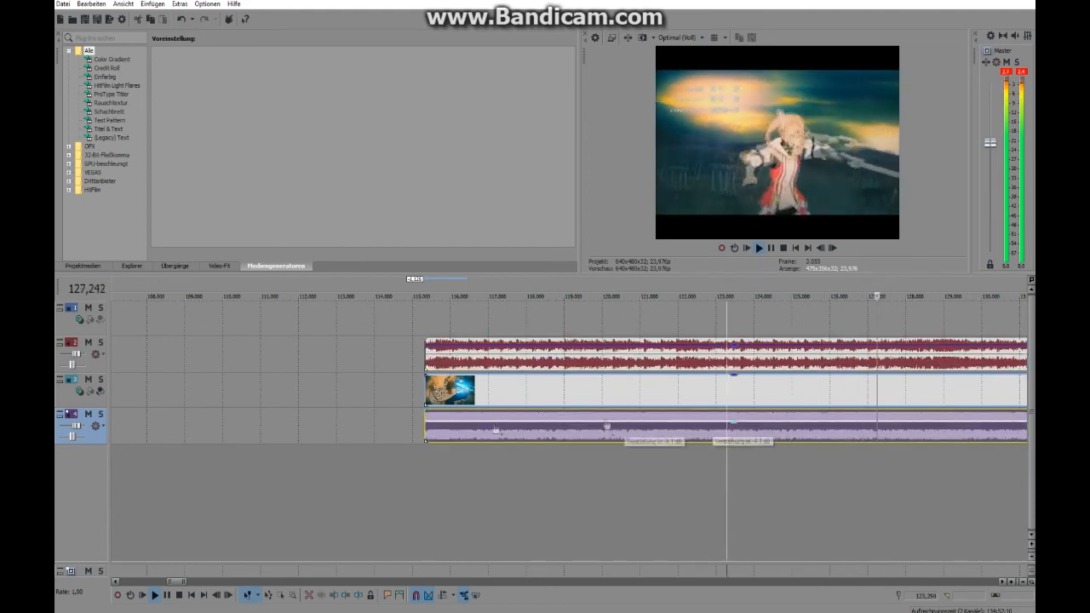
left_click(427, 392)
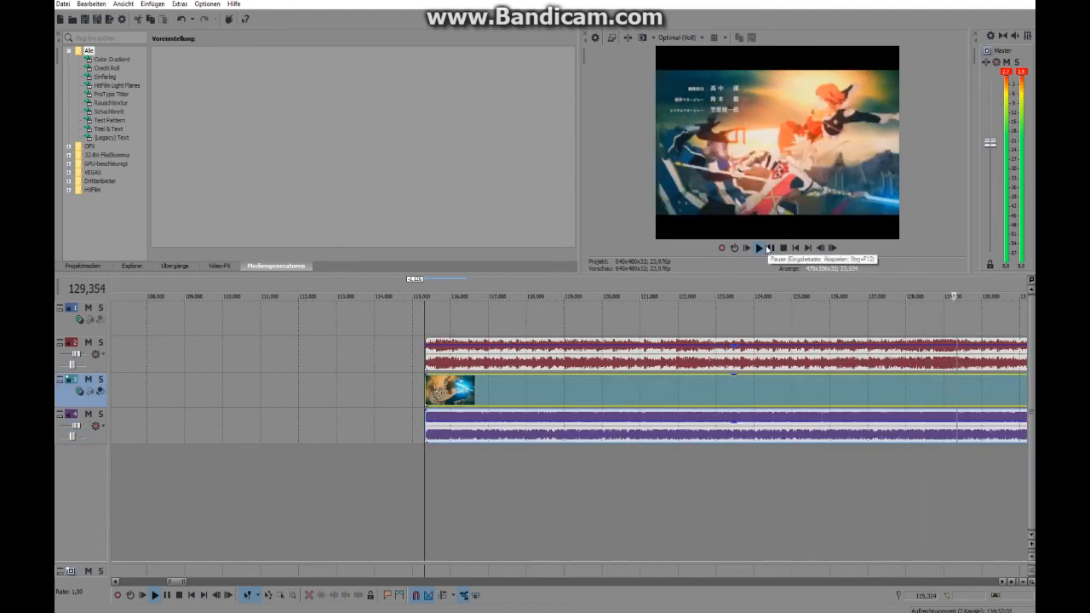
left_click(759, 248)
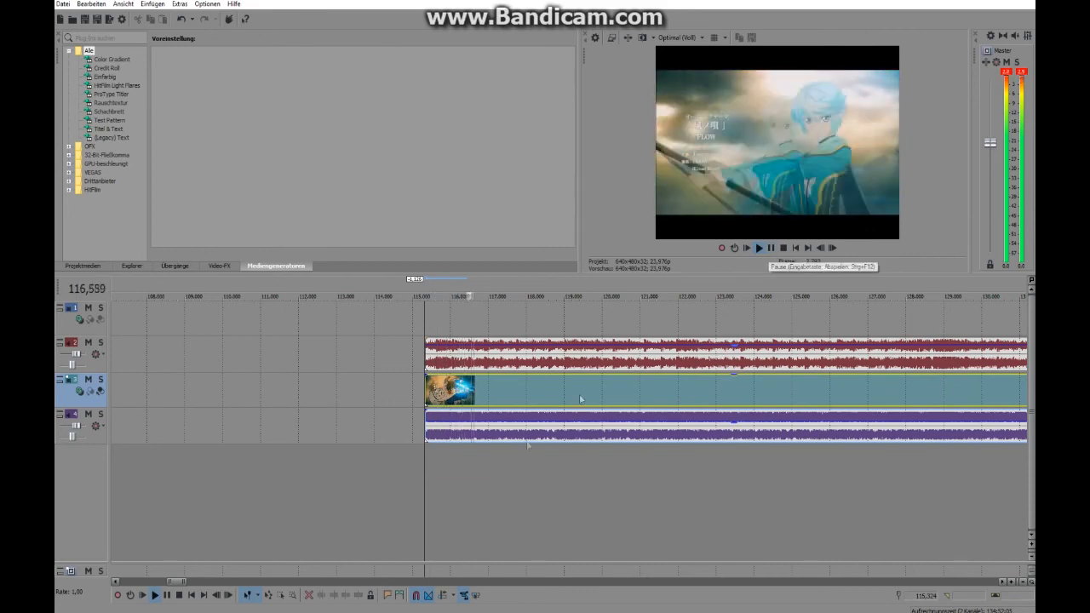
Step: Silence the video's audio, ungroup it from the video and delete the audio event
left_click(740, 426)
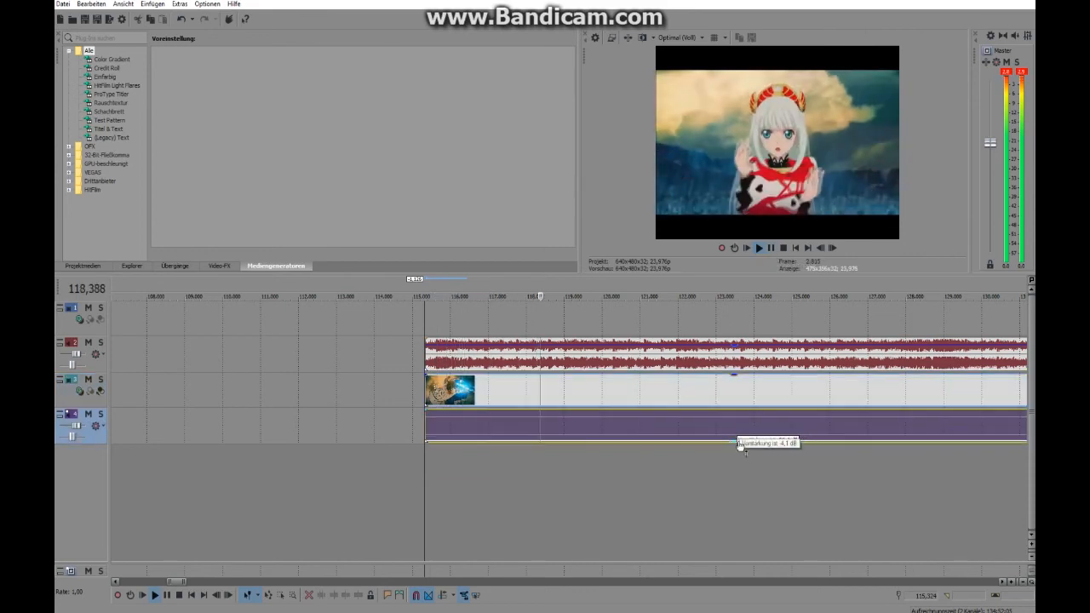
right_click(583, 425)
mouse_move(649, 331)
left_click(768, 350)
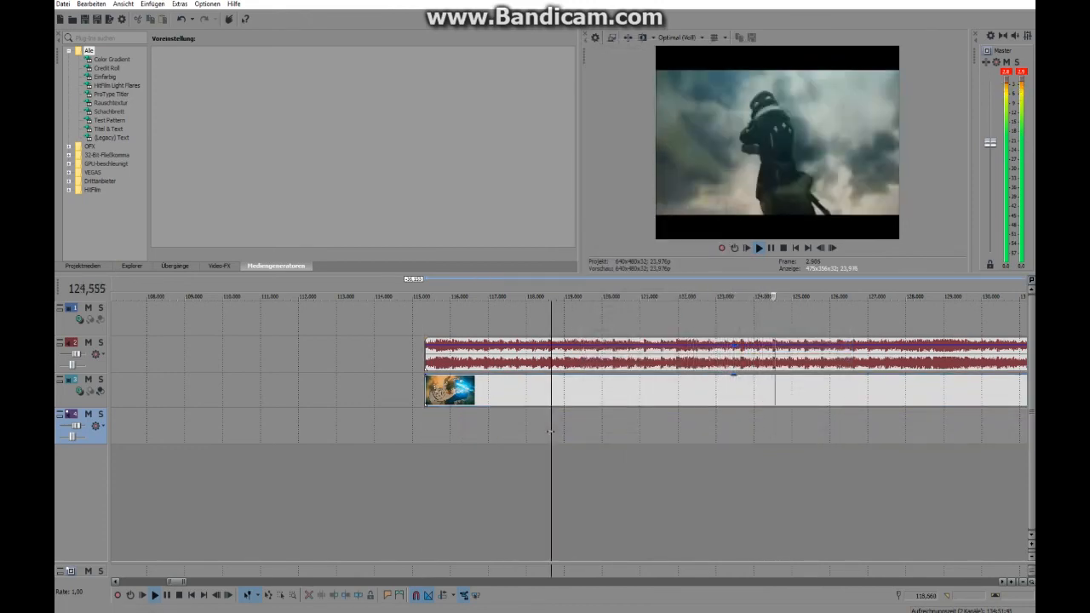
key("Delete")
Step: Play from 115,324 to 131,715 seconds and trim the end of the music there
scroll(523, 411, "down", 4)
scroll(523, 409, "down", 2)
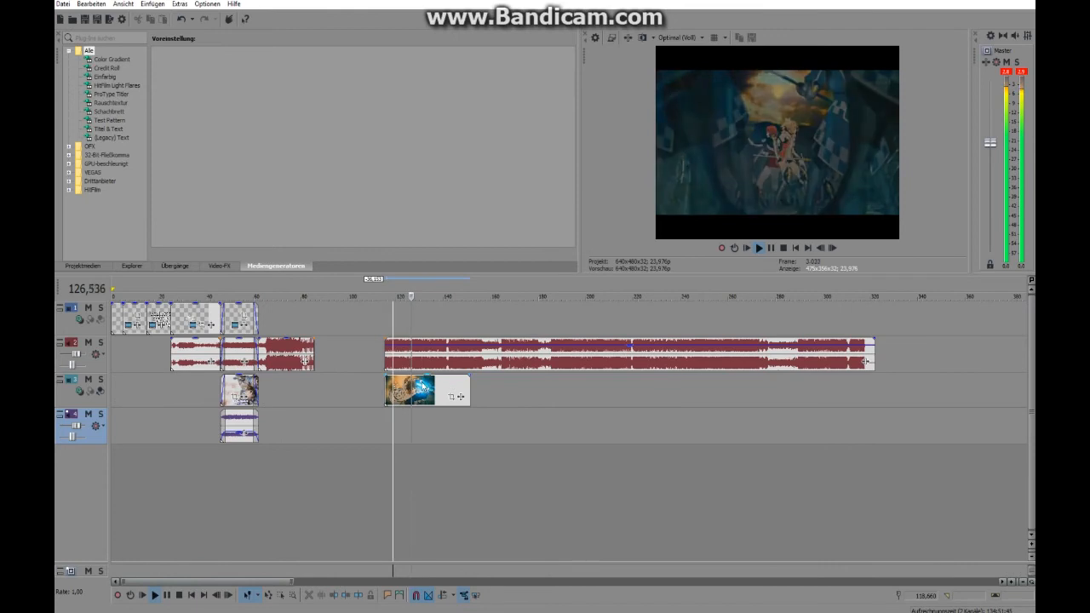
left_click(386, 392)
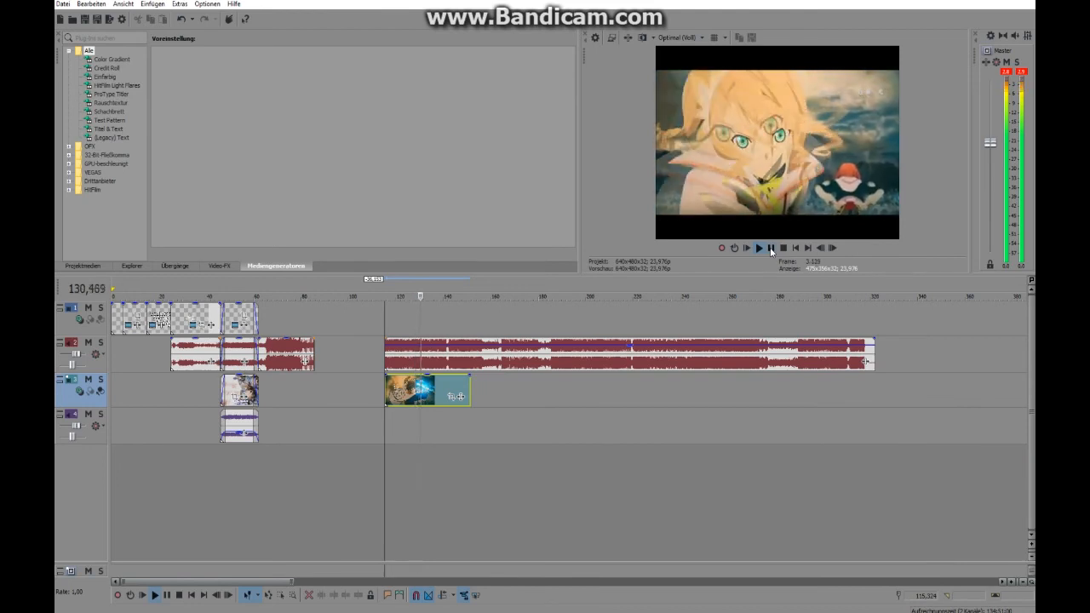
right_click(483, 354)
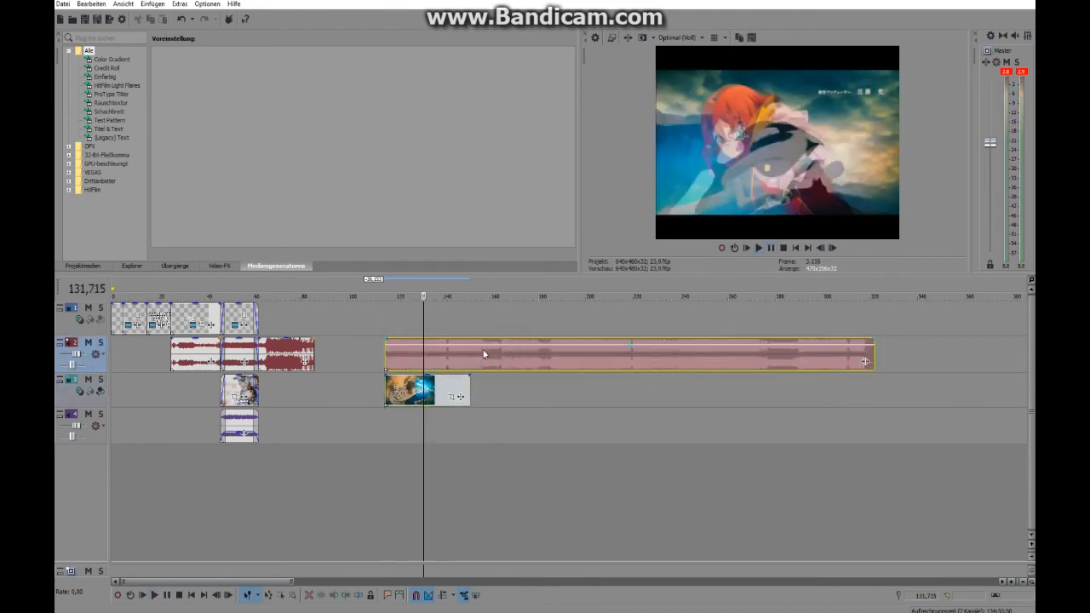
left_click(540, 442)
right_click(457, 359)
left_click(489, 391)
Step: Trim the video's end at 131,715 seconds and move the music and video directly behind the preceding music event
right_click(438, 379)
left_click(435, 392)
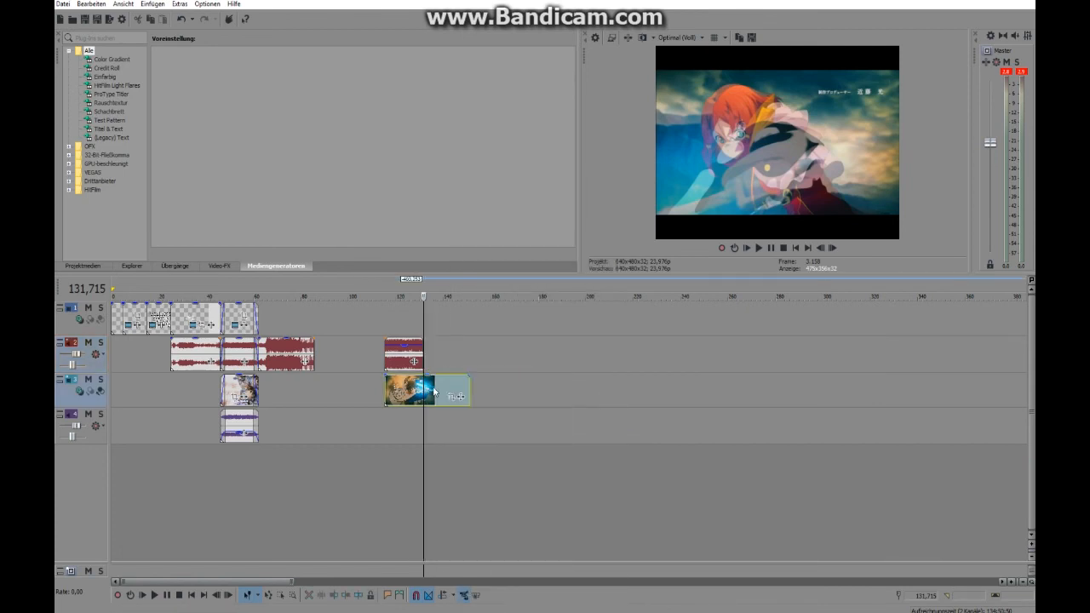
right_click(434, 392)
left_click(477, 195)
left_click_drag(402, 346, 334, 351)
left_click_drag(404, 390, 334, 390)
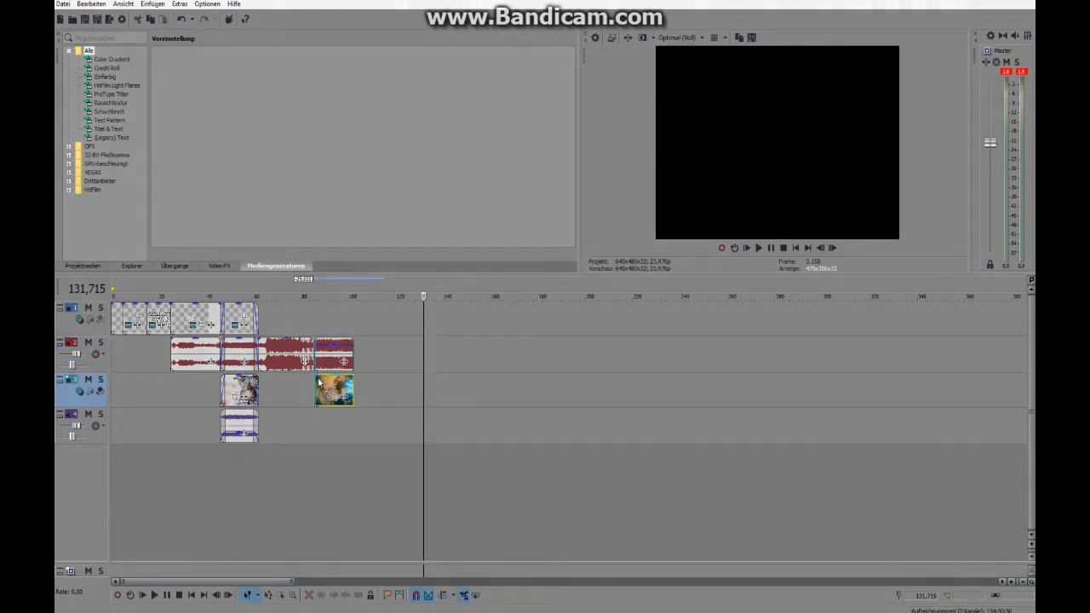
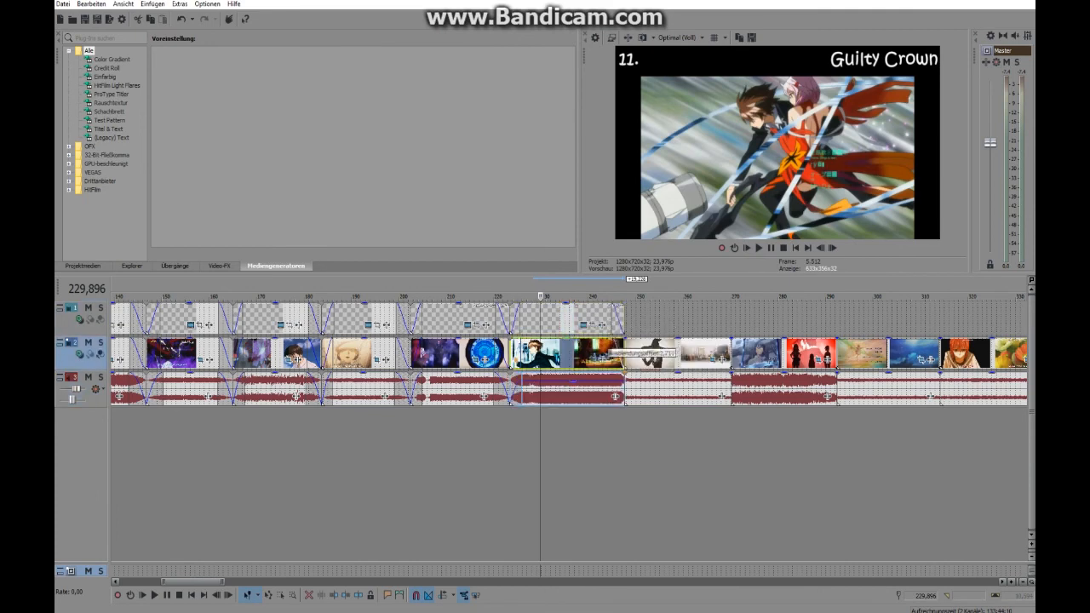
Step: Fade out the end of the Guilty Crown video and insert a Title & Text event for the next opening at 247,622 seconds
left_click_drag(624, 341, 615, 340)
scroll(622, 349, "right", 3)
left_click(342, 347)
right_click(344, 322)
left_click(391, 417)
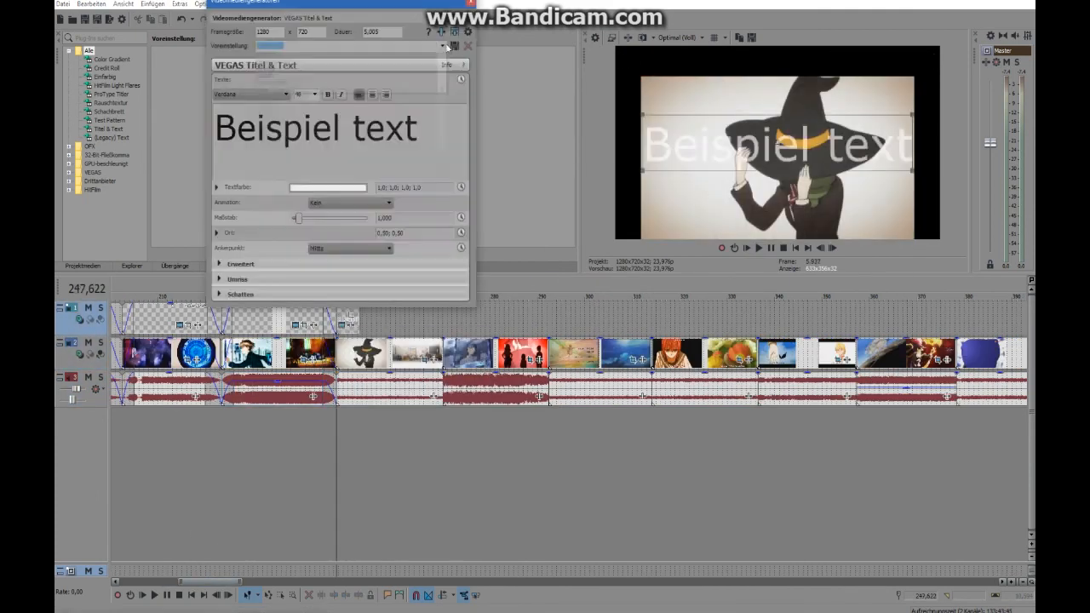
Step: Apply the Quest preset to the new title and set its text to "12. Yamada-Kun to 7 nin no Majo"
type("Yamada-Kun to nananin no Maj")
type("o nin no Majo")
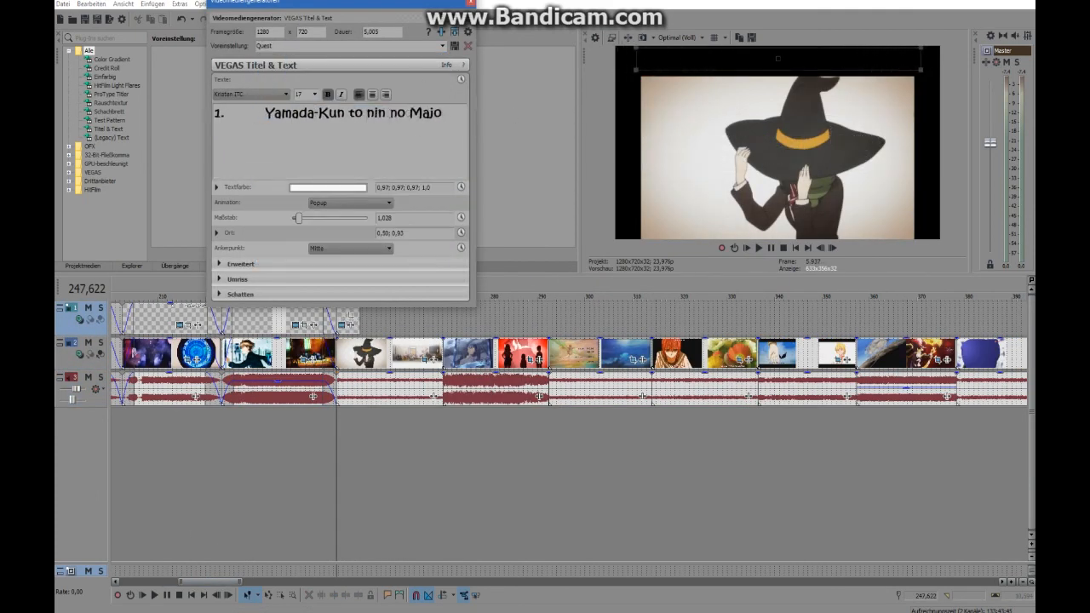
type("2")
Step: Set the title's duration to 25,005 seconds and extend its event to the end of the Yamada-Kun opening
left_click(365, 32)
type("2")
left_click_drag(359, 319, 443, 319)
Step: Look up the spelling of the anime name and correct the title to "12. Yamada-Kun to 7-nin no Majo"
left_click(372, 321)
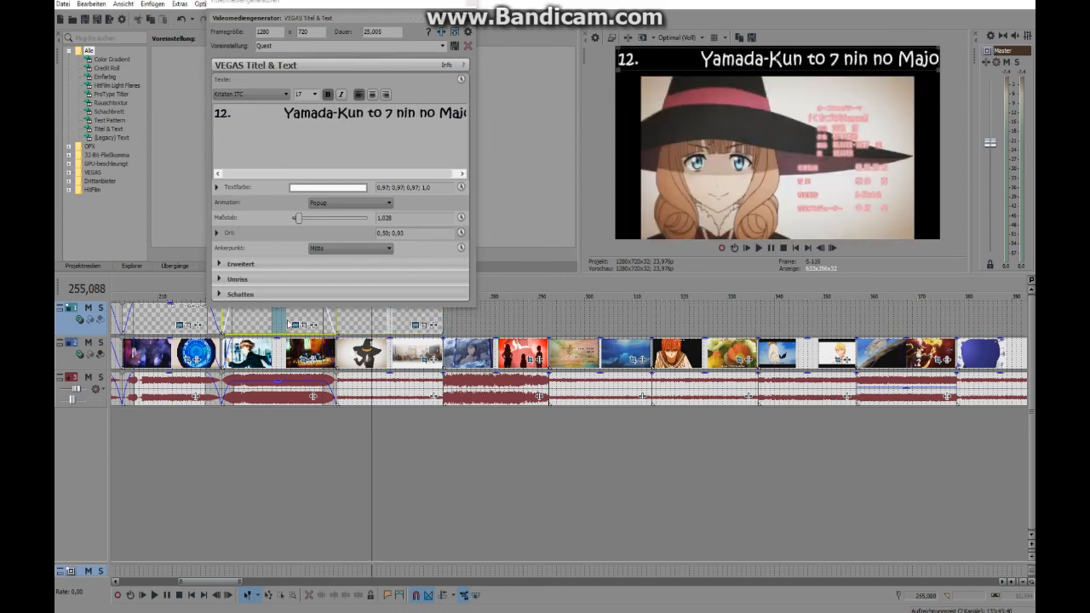
left_click(375, 321)
key("alt+Tab")
scroll(499, 365, "down", 2)
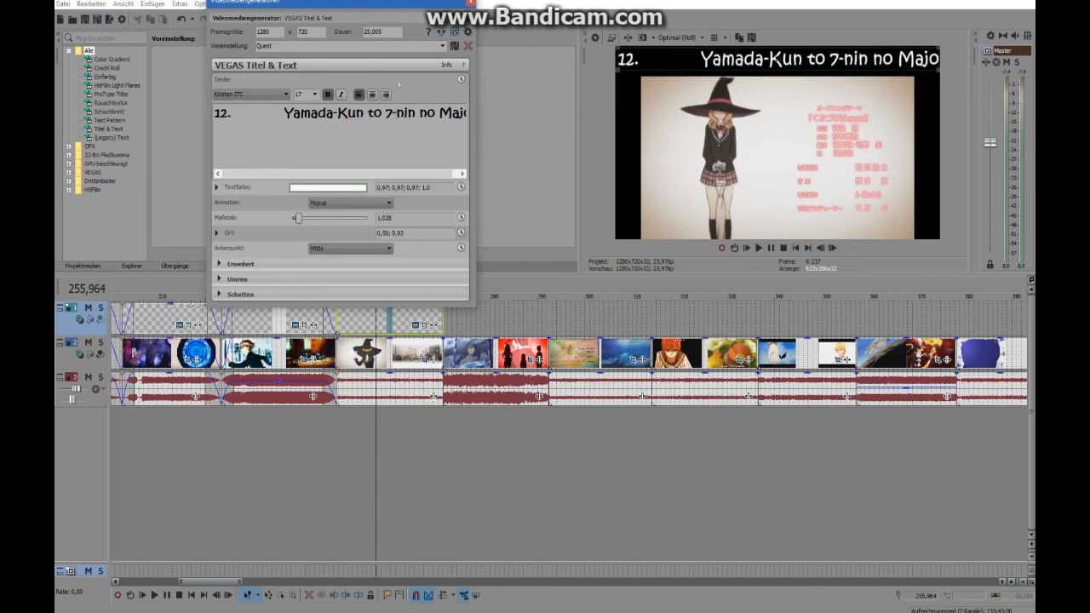
Step: Fade the Yamada-Kun opening's title, video and audio in and out at both ends
left_click(471, 2)
left_click_drag(339, 307, 348, 307)
left_click_drag(338, 342, 348, 377)
left_click_drag(441, 307, 431, 343)
left_click_drag(441, 376, 431, 378)
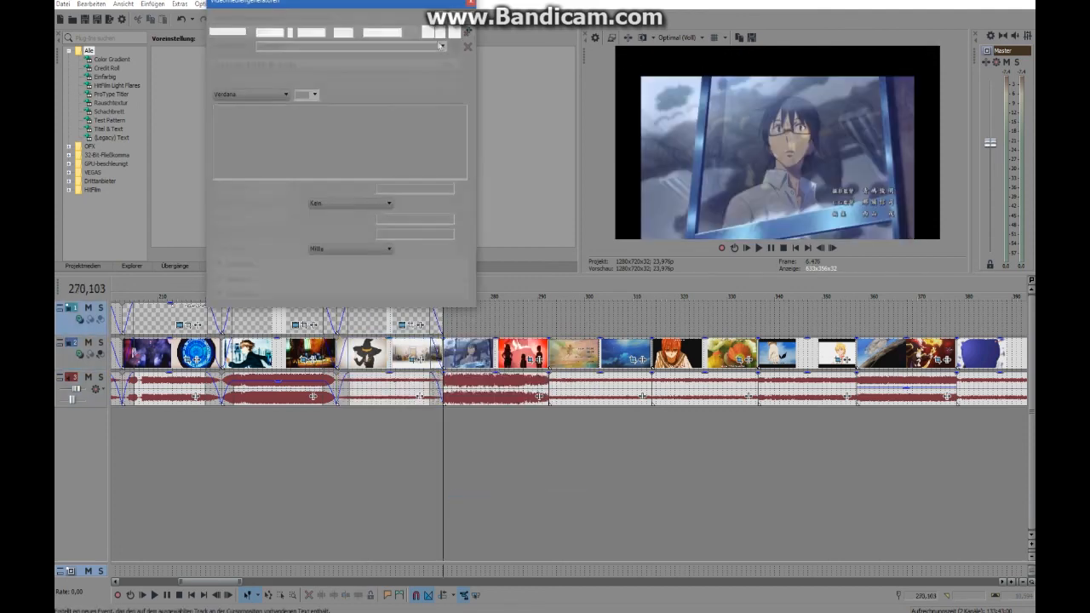
Step: Title the next opening "13. Erased" with the Quest preset and fade its title, video and audio in and out
left_click(251, 94)
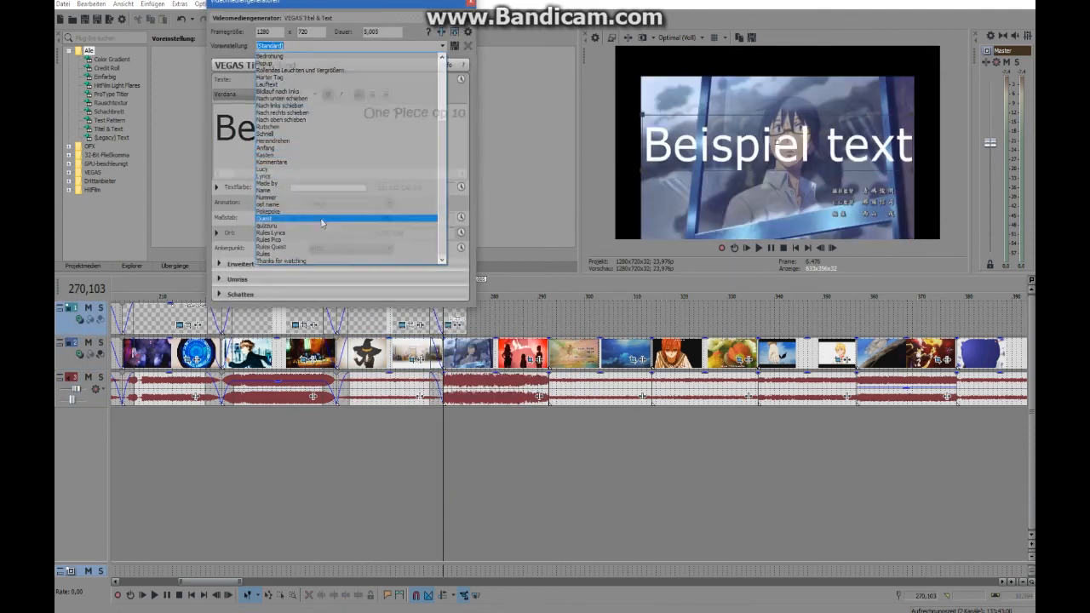
left_click(315, 217)
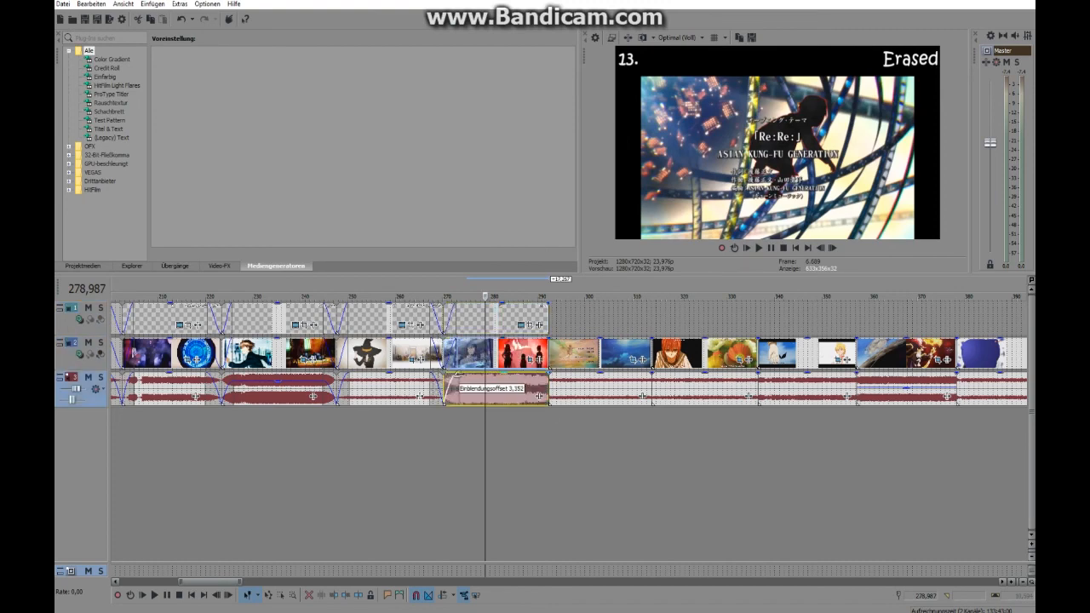
left_click_drag(550, 340, 543, 341)
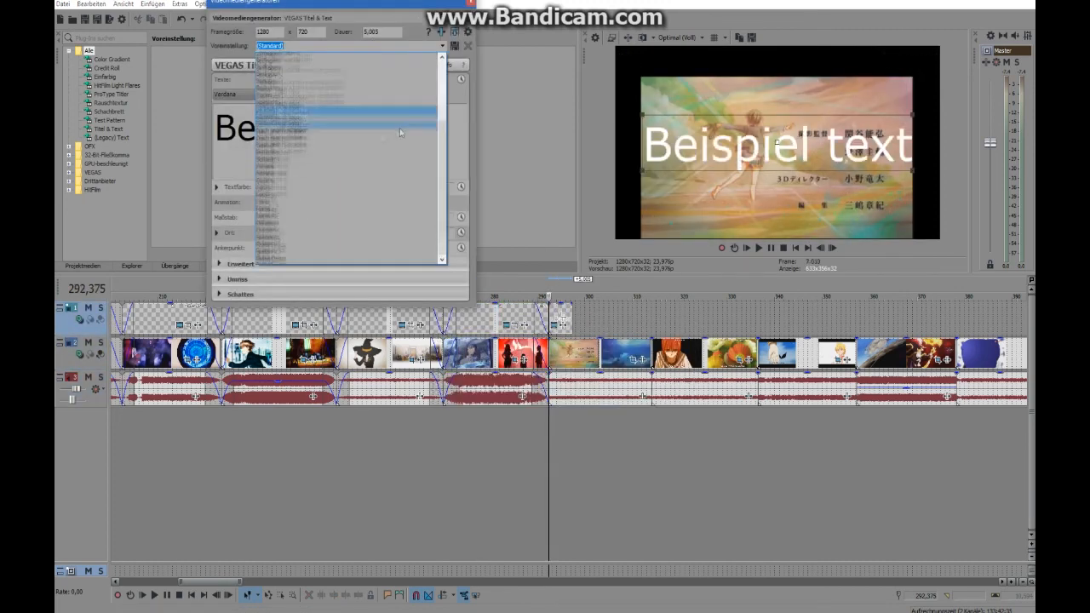
Step: Apply the Quest preset to the new title at 292,375 seconds and set its text to "14. Shigatsu wa kimi no uso"
left_click(400, 128)
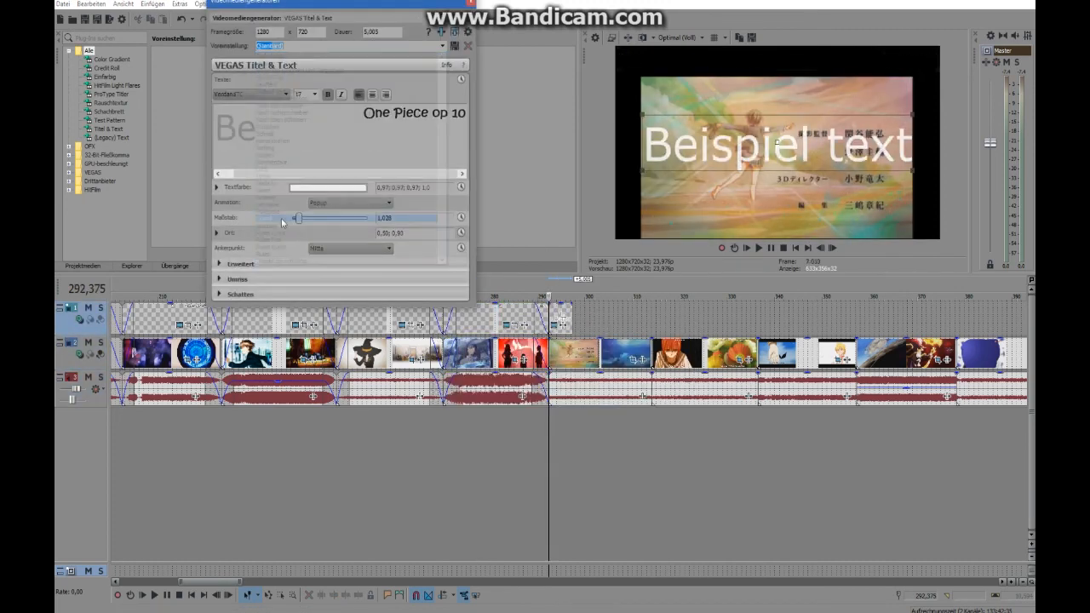
left_click_drag(327, 113, 499, 94)
key("ctrl+v")
type("4")
key("BackSpace")
key("BackSpace")
key("BackSpace")
key("BackSpace")
key("BackSpace")
key("BackSpace")
key("BackSpace")
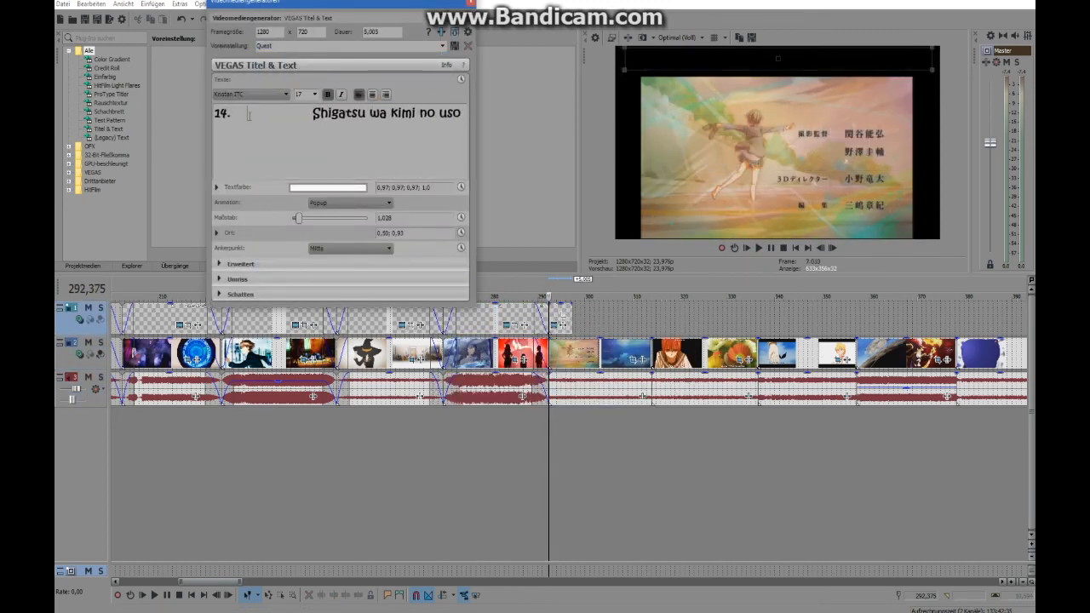
Step: Set the Shigatsu title's duration to 25,005 seconds and extend its event to the end of the opening
left_click(365, 32)
type("2")
left_click_drag(573, 317, 653, 317)
left_click(495, 317)
left_click(487, 317)
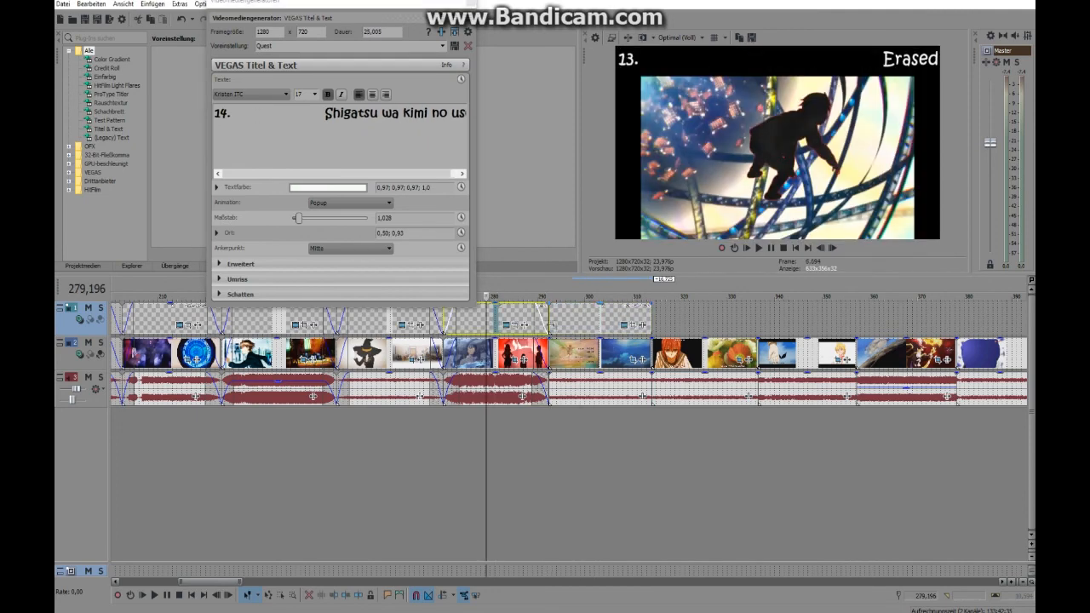
left_click(568, 317)
Step: Fade the Shigatsu opening's title, video and audio in and out at both ends
left_click(471, 3)
left_click_drag(550, 307, 562, 307)
left_click_drag(550, 342, 563, 376)
left_click_drag(650, 307, 639, 343)
left_click_drag(651, 377, 639, 376)
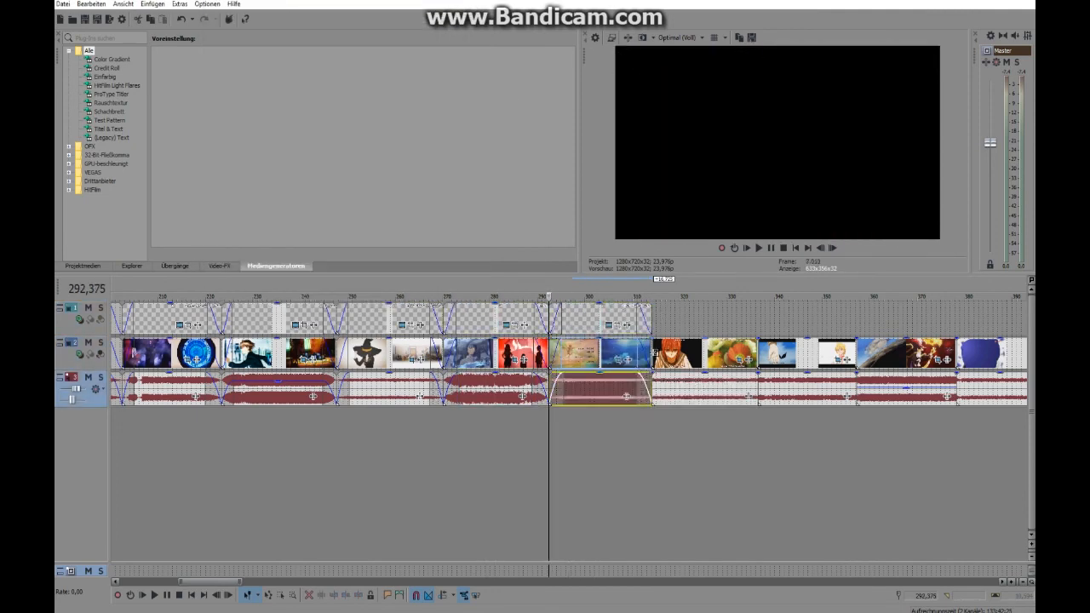
Step: Insert a Title & Text event at 314,105 seconds with the Quest preset, numbered 15 and carrying the Mahoutsukai anime name
right_click(664, 316)
left_click(715, 494)
left_click(443, 46)
left_click(327, 214)
left_click_drag(365, 114, 465, 113)
type("Mahoutsukai no Yoma")
key("BackSpace")
left_click(220, 114)
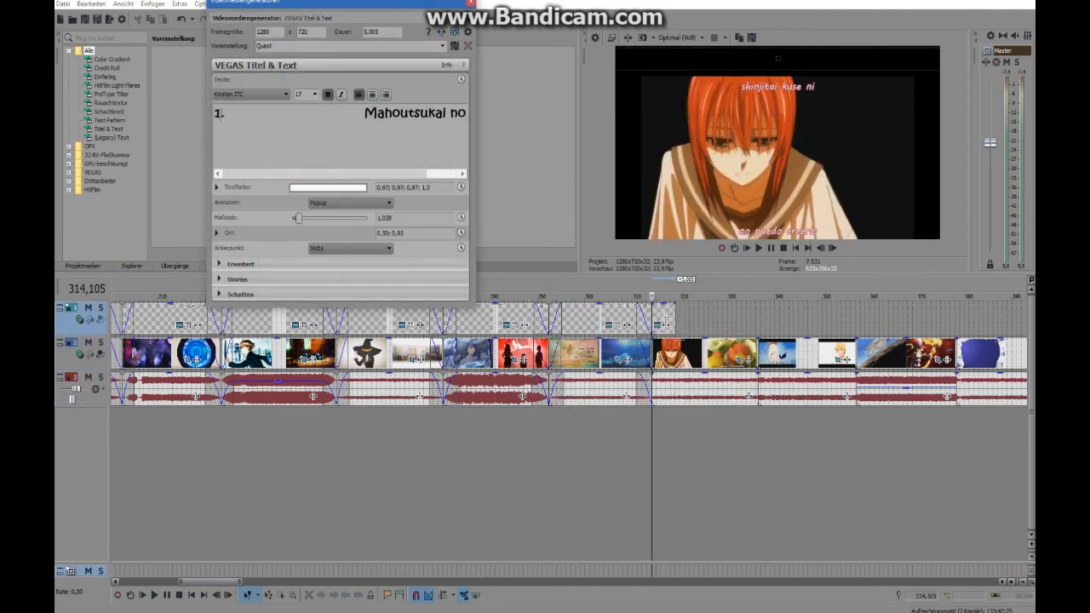
type("5")
Step: Set the Mahoutsukai title's duration to 25,005 seconds and extend its event to the end of the opening
left_click(387, 317)
left_click(495, 316)
left_click(588, 317)
left_click(365, 32)
type("2")
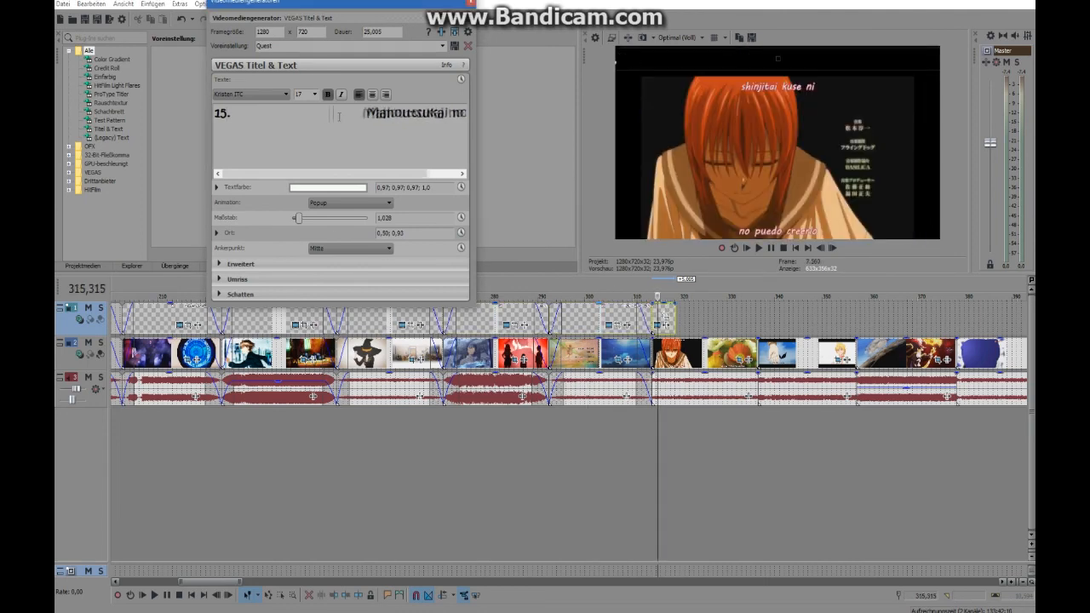
left_click(691, 319)
Step: Fade the Mahoutsukai opening's title, video and audio in and out at both ends
left_click(470, 4)
left_click_drag(653, 307, 664, 308)
left_click_drag(653, 342, 664, 377)
left_click_drag(756, 306, 740, 342)
left_click_drag(756, 376, 740, 376)
Step: Insert a Title & Text event at 336,461 seconds with the Quest preset and set its text to "16. Magi"
right_click(765, 320)
left_click(809, 358)
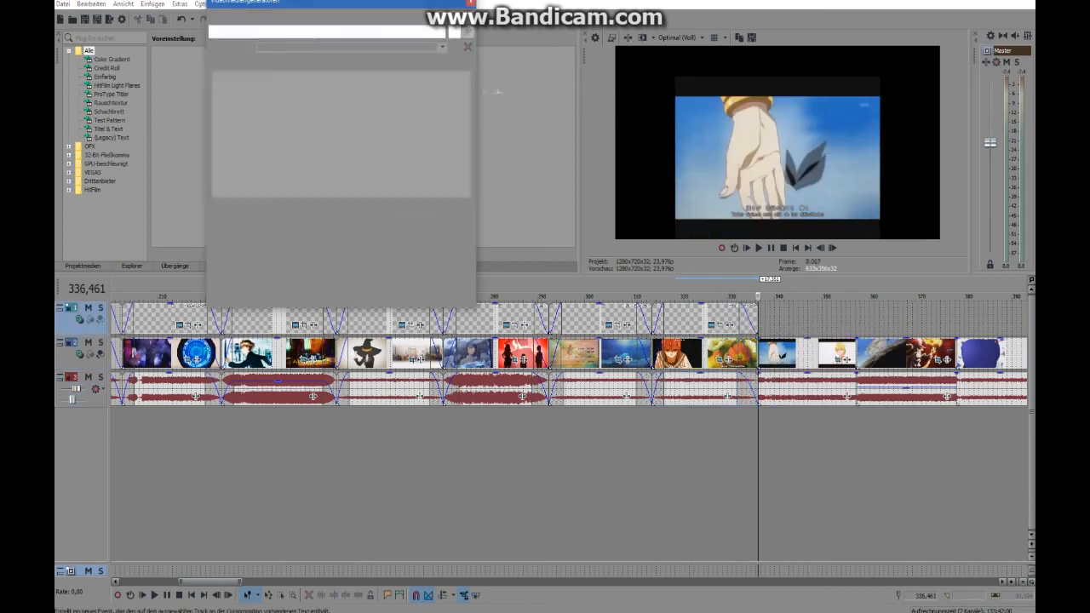
left_click(443, 46)
left_click(320, 220)
left_click_drag(377, 113, 466, 114)
type("Mag")
Step: Set the Magi title's duration to 25,005 seconds and extend its event to the end of the opening
left_click(364, 31)
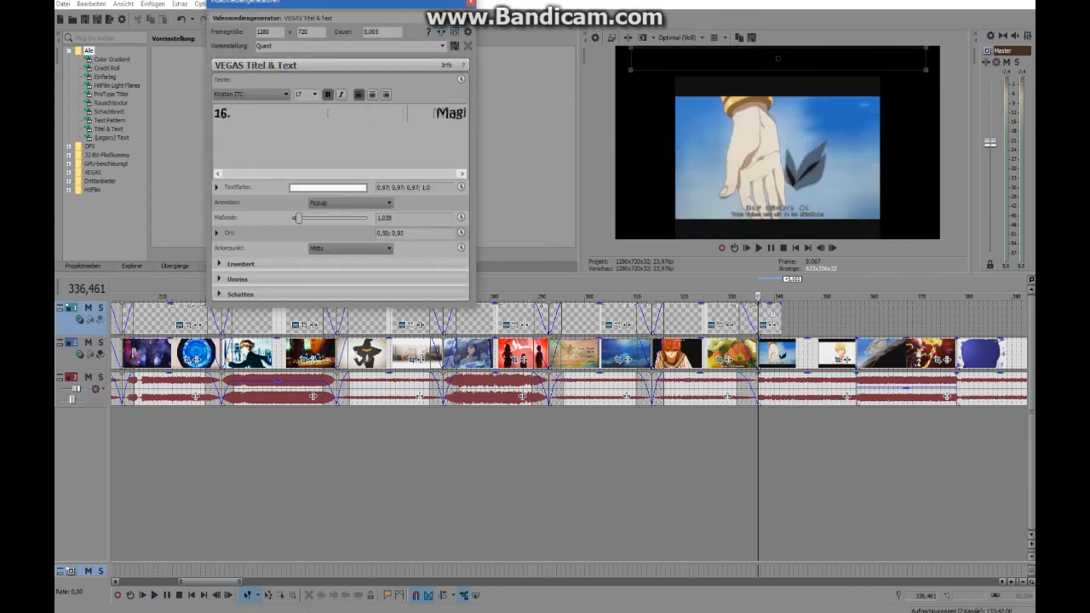
type("2")
left_click_drag(782, 318, 856, 318)
left_click(806, 319)
left_click(794, 319)
left_click(470, 3)
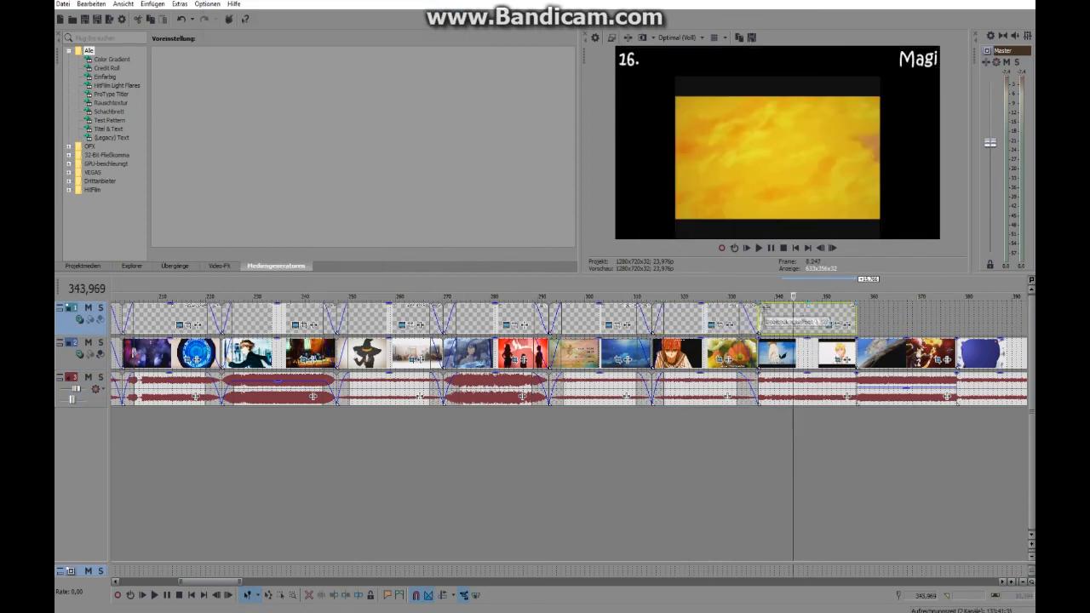
Step: Fade the Magi opening's title, video and audio in and out at both ends
left_click_drag(759, 307, 771, 308)
left_click_drag(760, 341, 772, 342)
left_click_drag(760, 375, 773, 377)
left_click_drag(856, 342, 843, 376)
left_click_drag(855, 306, 843, 307)
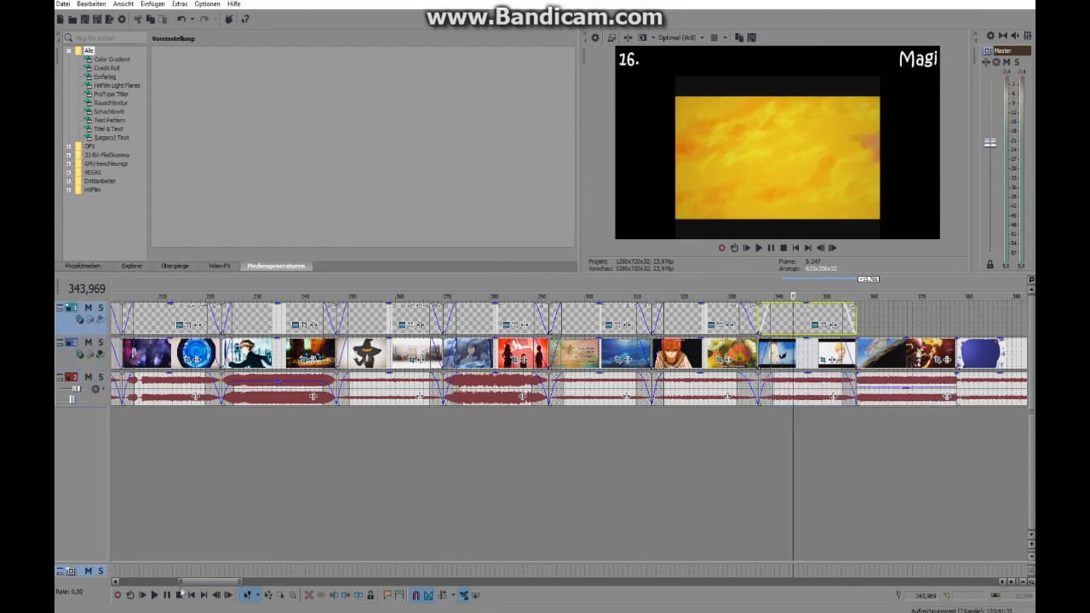
Step: Insert a Title & Text event at 357,232 seconds with the Quest preset and set its text to "17. Overlord"
right_click(395, 309)
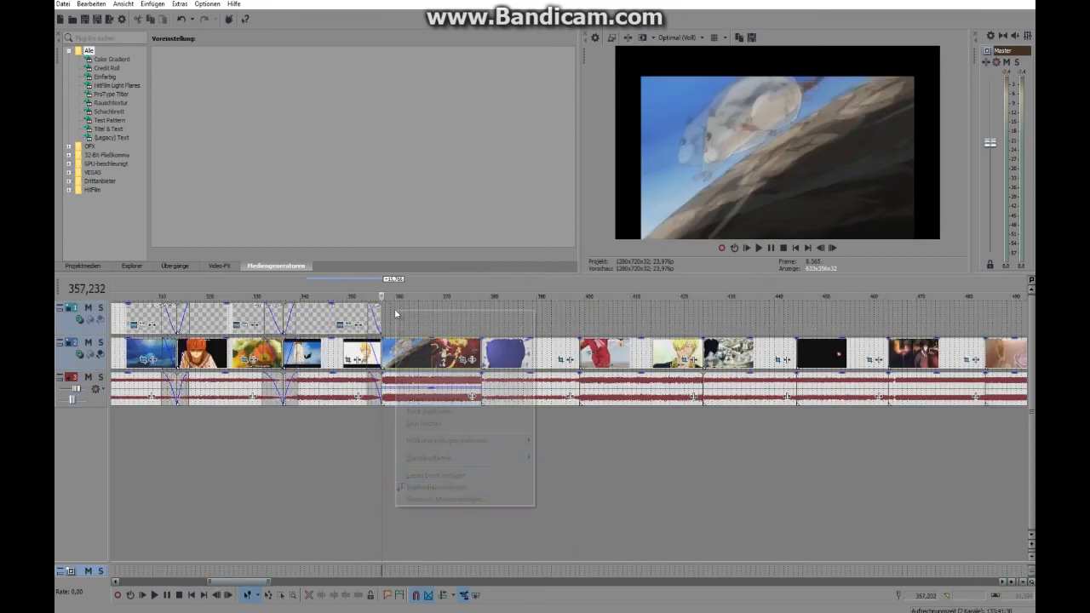
left_click(439, 346)
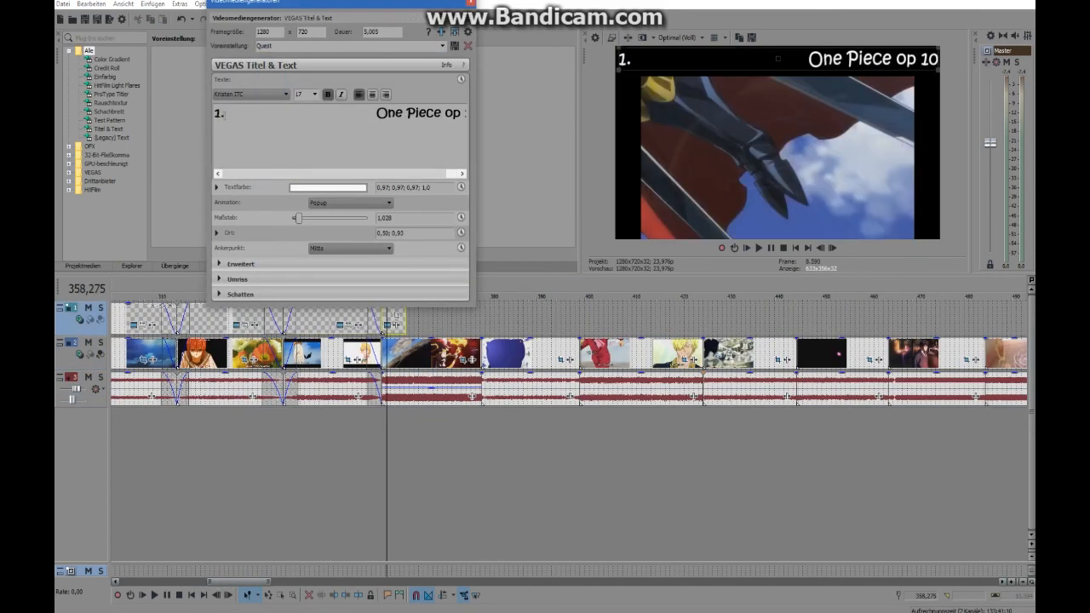
type("7")
left_click_drag(371, 114, 465, 114)
type("Overlord")
left_click(370, 113)
key("BackSpace")
key("BackSpace")
key("BackSpace")
left_click(338, 319)
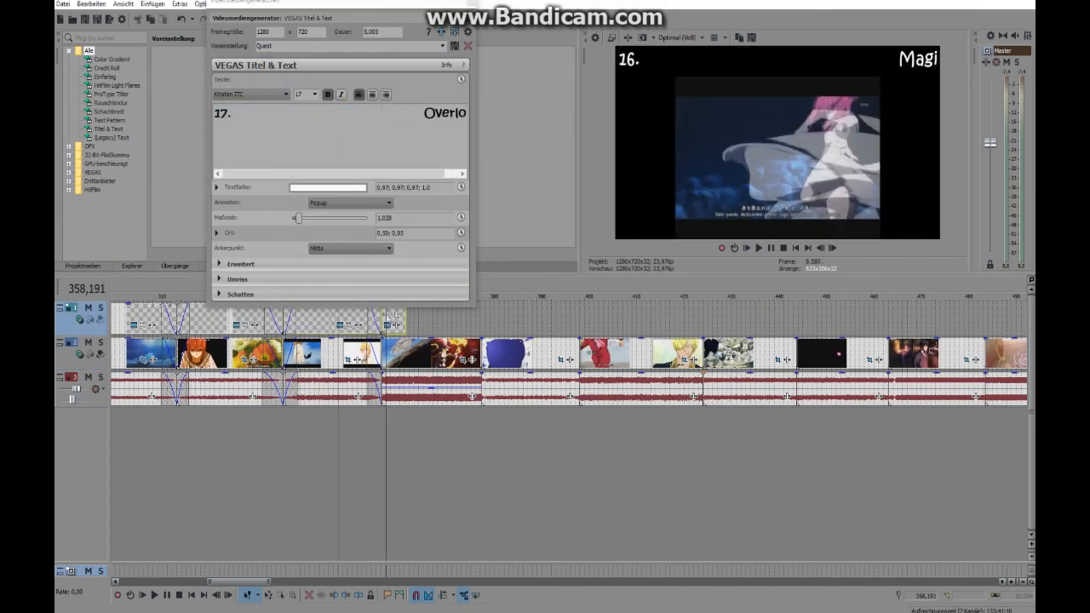
left_click(385, 319)
left_click(467, 3)
Step: Extend the Overlord title over its opening and fade the title, video and audio in and out
left_click(433, 319)
left_click_drag(405, 319, 468, 308)
left_click_drag(480, 342, 468, 377)
left_click_drag(384, 306, 394, 342)
left_click_drag(383, 376, 393, 376)
Step: Insert a preset-based Title & Text event after the Overlord title and set its text to "18. Kekkai Sensen"
right_click(491, 309)
left_click(535, 347)
left_click(442, 46)
left_click(294, 196)
left_click_drag(366, 114, 466, 114)
type("Kekkai Sensen")
left_click(221, 114)
type("8")
Step: Lengthen the Kekkai Sensen title's duration and extend its event to the end of the opening
left_click(491, 319)
left_click(364, 33)
type("2")
left_click_drag(505, 319, 580, 318)
left_click(517, 319)
left_click(366, 115)
left_click(509, 319)
Step: Fade the Kekkai Sensen opening's title, video and audio in and out at both ends
left_click(468, 3)
left_click_drag(483, 307, 492, 343)
left_click_drag(482, 377, 491, 377)
left_click_drag(579, 306, 567, 308)
left_click_drag(580, 342, 567, 376)
Step: Insert a preset-based Title & Text event for the opening after Kekkai Sensen and number it 19
right_click(594, 317)
left_click(641, 488)
left_click(442, 46)
left_click(221, 114)
type("9")
left_click(313, 113)
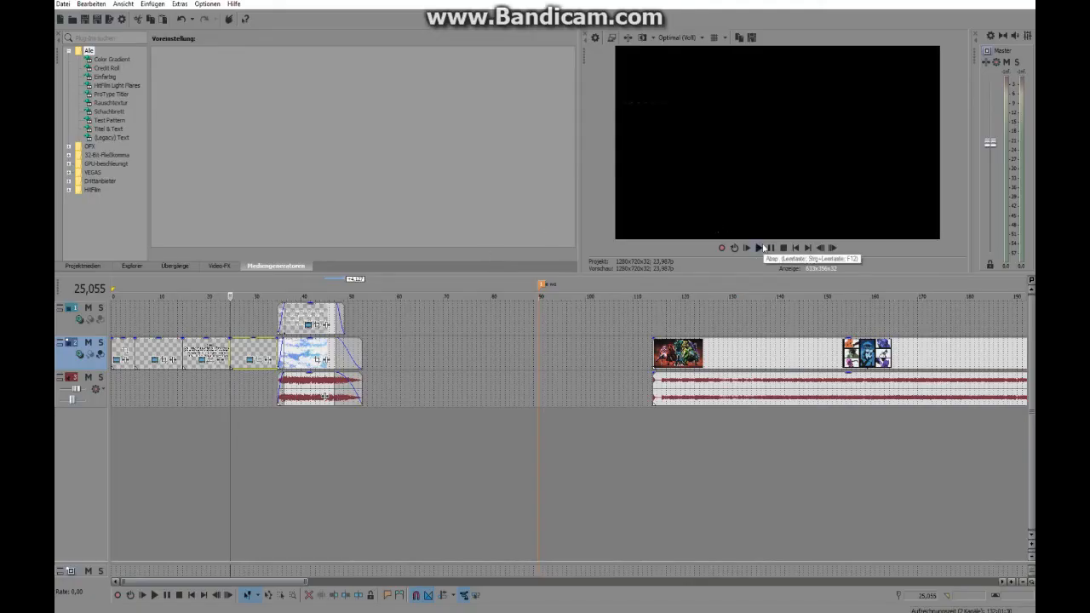
Step: Play the Akame ga Kill opening and follow its Skyreach lyrics on the Anime Lyrics page in the browser
left_click(761, 248)
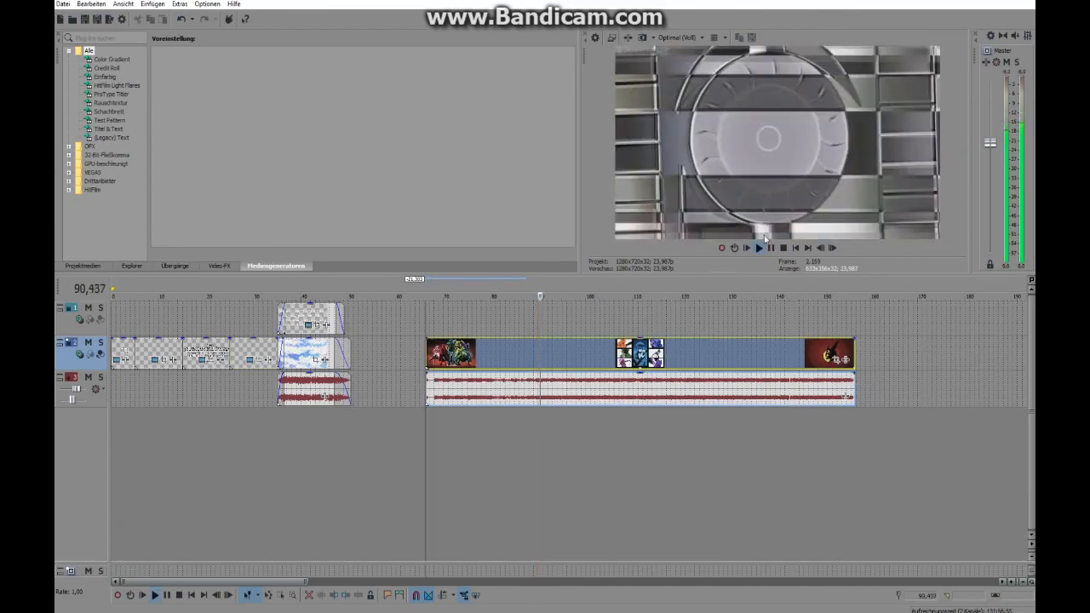
key("space")
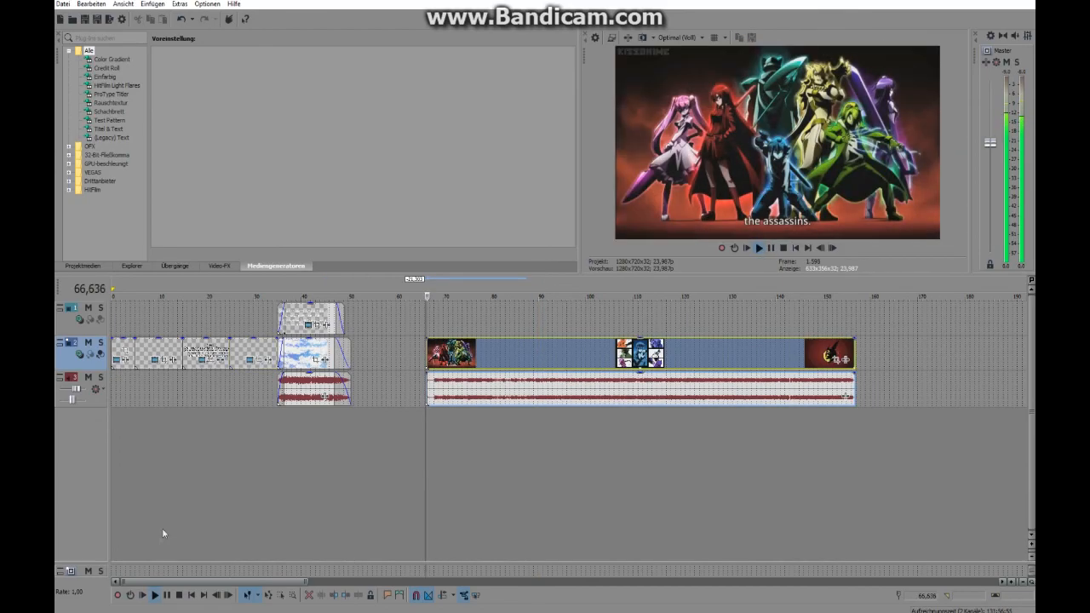
key("alt+Tab")
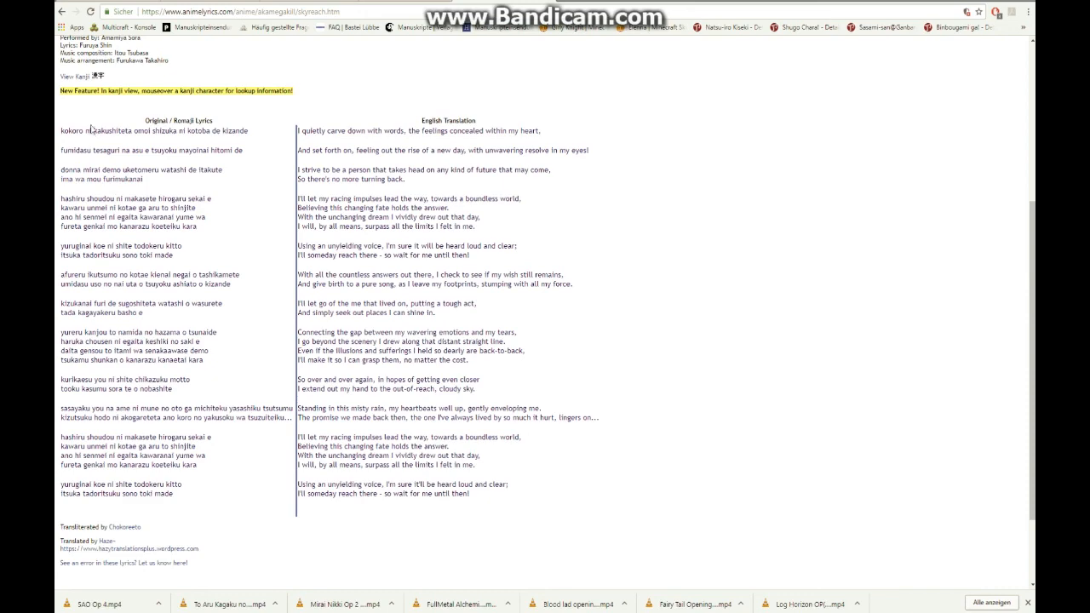
key("alt+Tab")
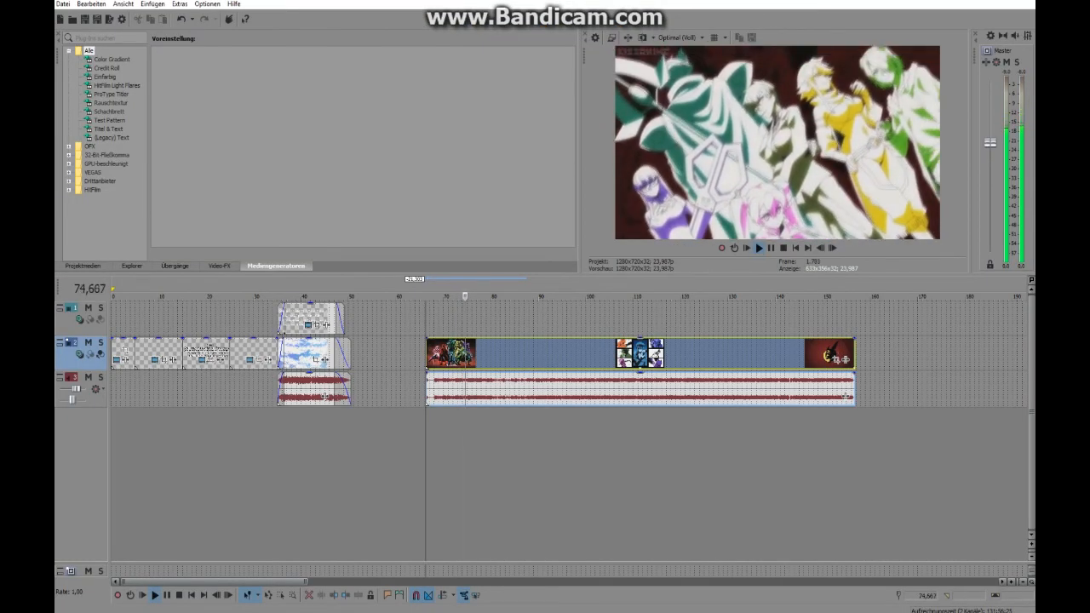
mouse_move(140, 611)
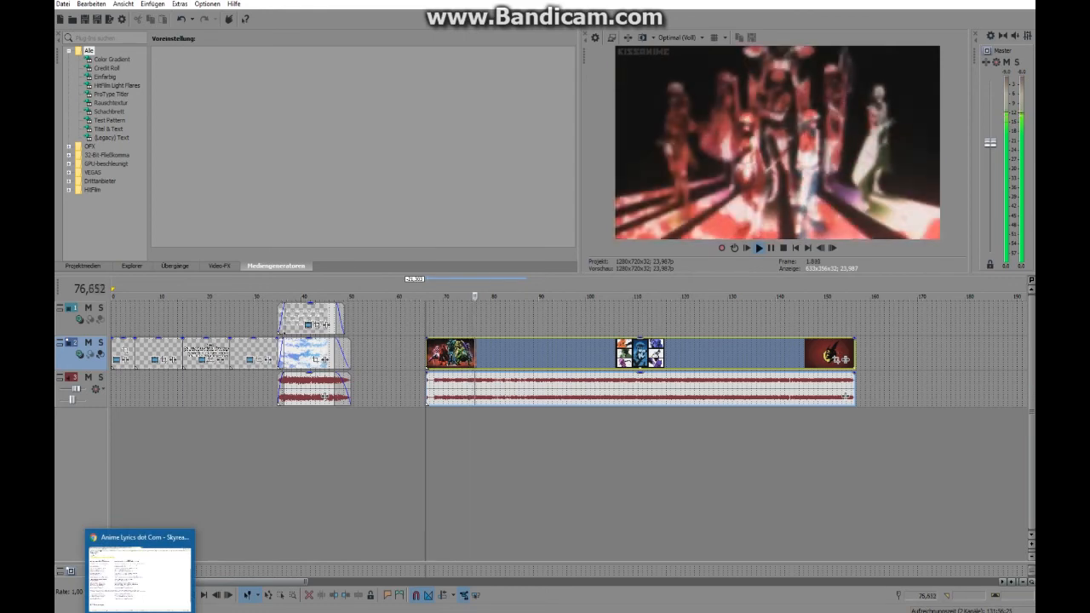
left_click(140, 575)
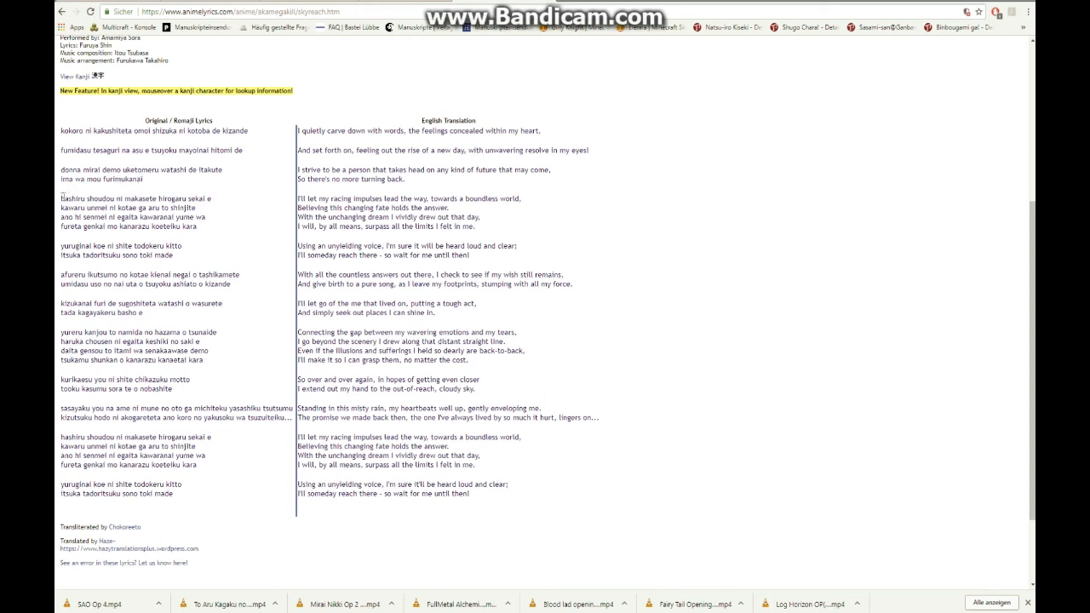
Step: Copy the two lyric lines from "hashiru shoudou ni makasete" to "kotae ga aru to shinjite" and return to VEGAS
left_click_drag(61, 201, 144, 209)
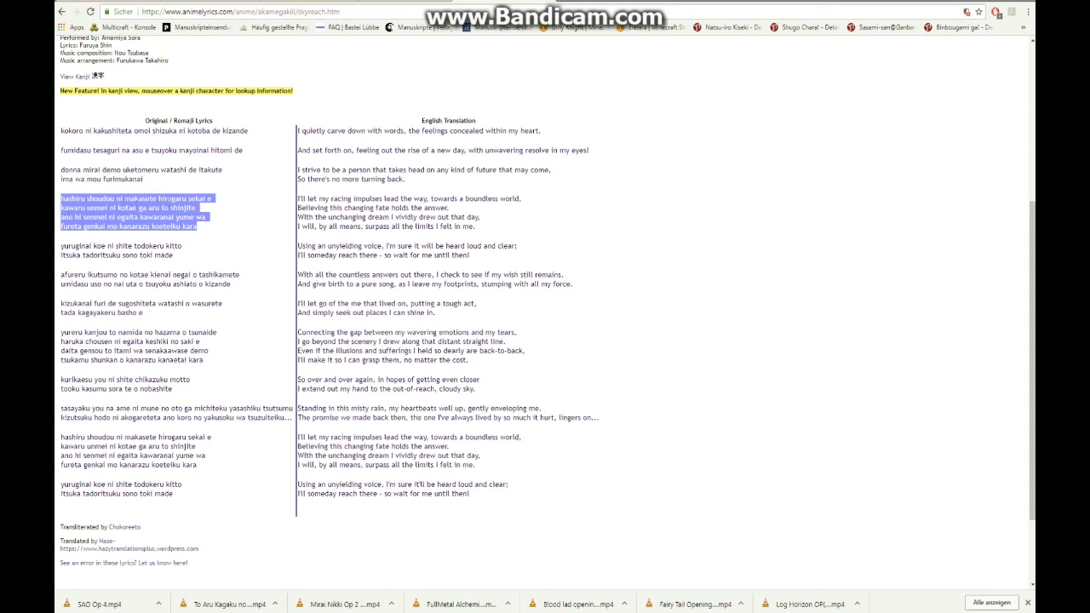
left_click(199, 207)
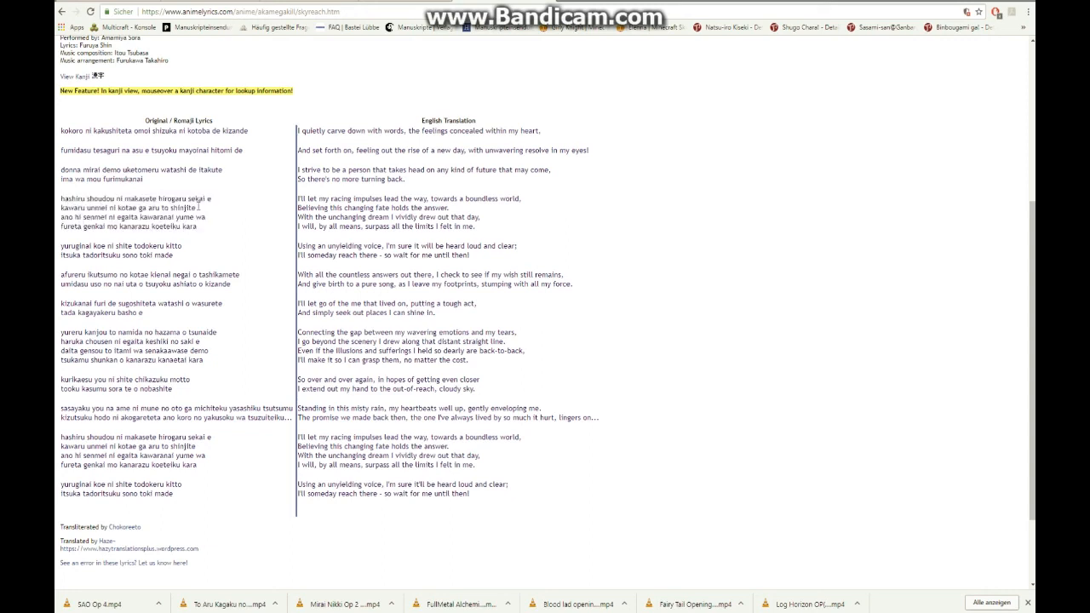
left_click_drag(59, 207, 60, 198)
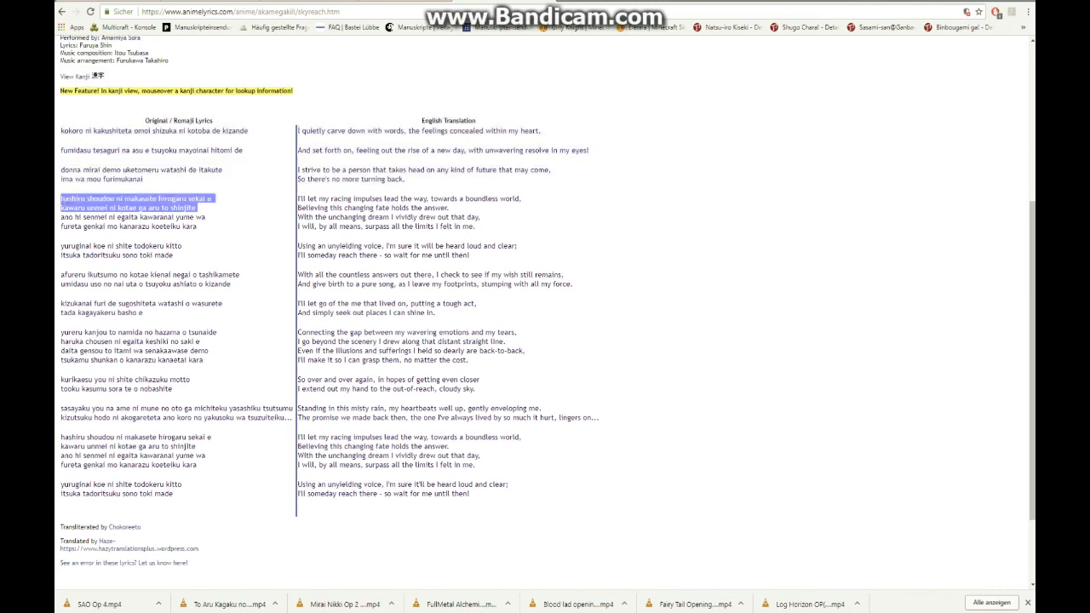
left_click(315, 601)
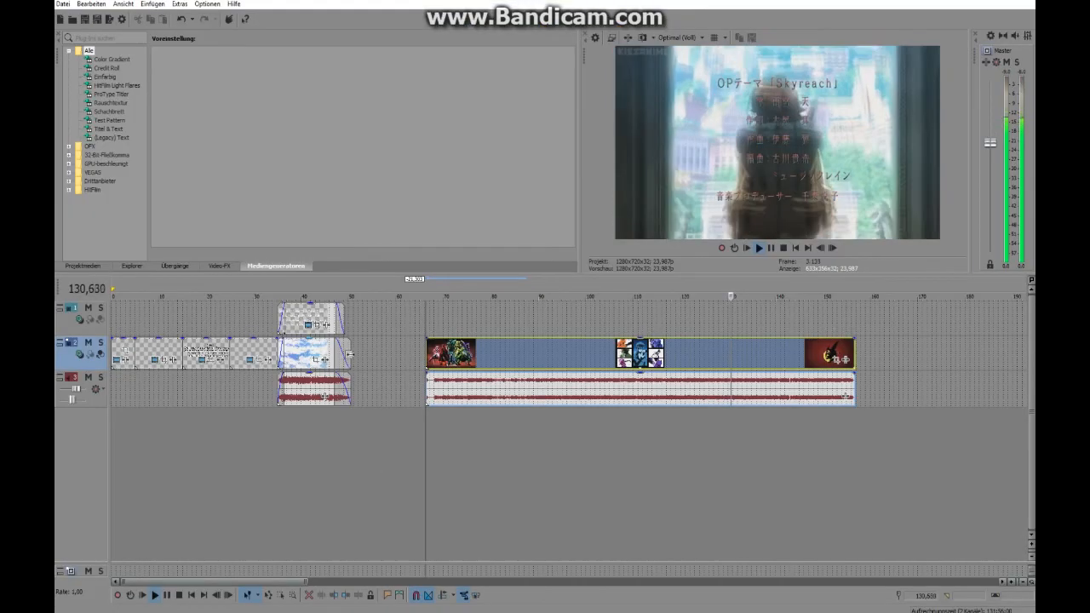
Step: Insert a Title & Text event on the video track right after the first opening clip and apply the Lyrics preset
left_click(352, 357)
right_click(358, 358)
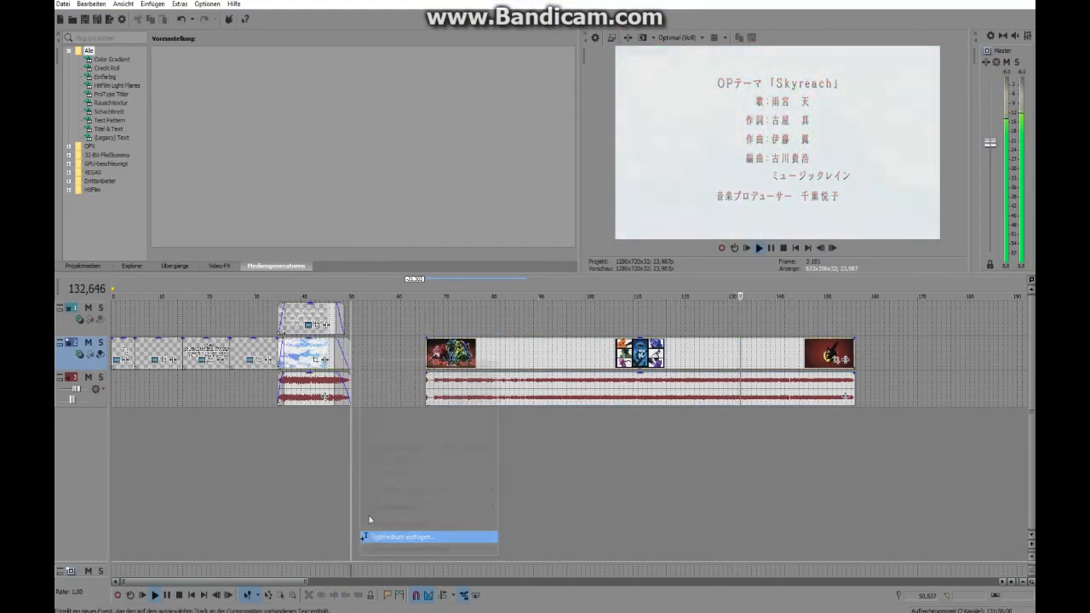
left_click(374, 536)
left_click(374, 45)
scroll(366, 134, "down", 4)
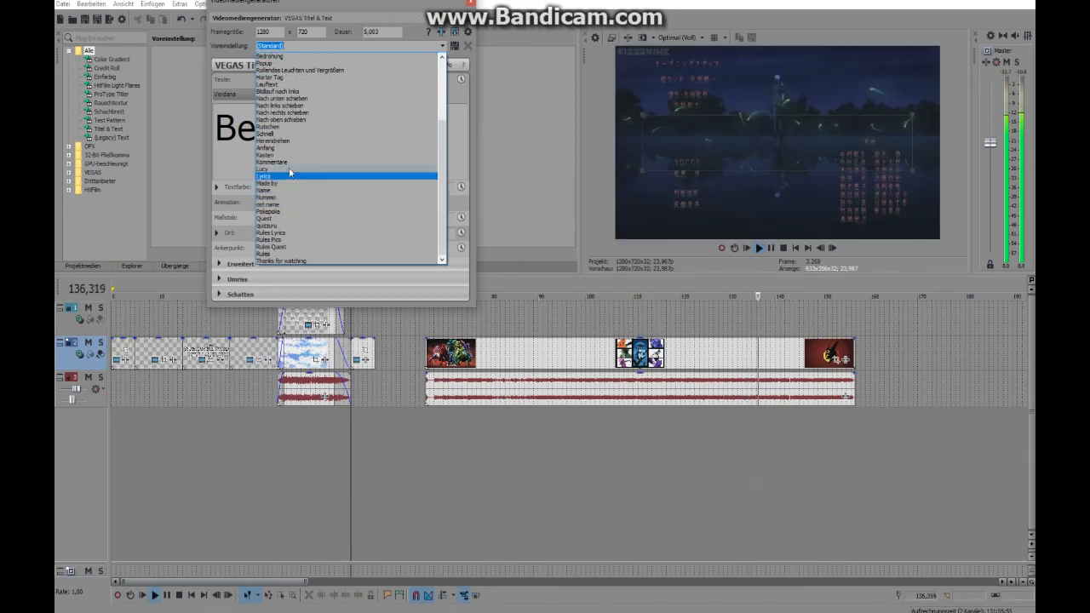
left_click(290, 173)
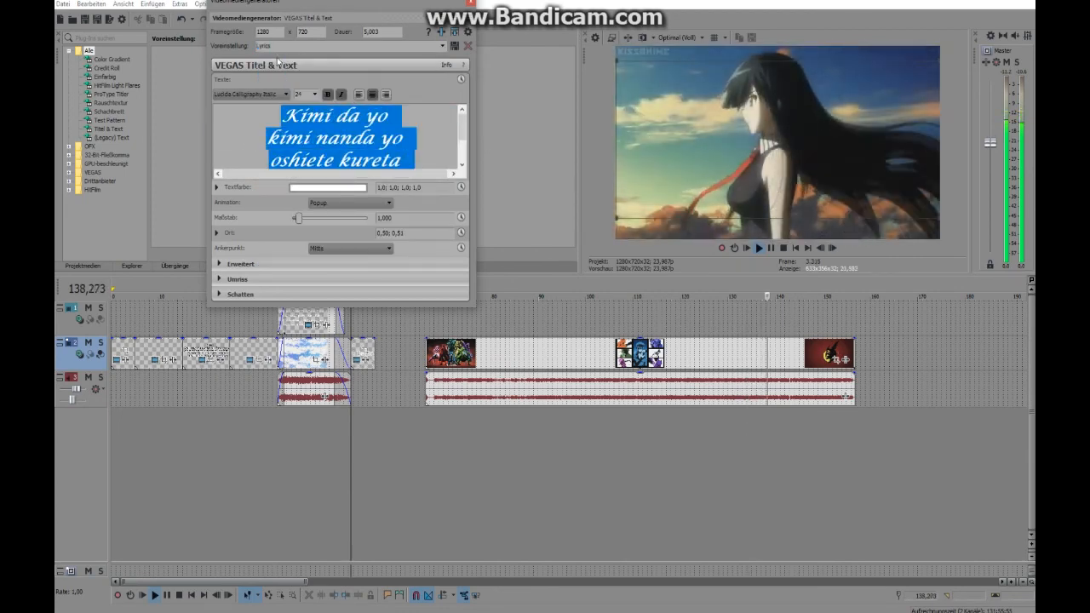
Step: Replace the title text with the copied lyrics broken into four lines and set its duration to 10,003 seconds
left_click(359, 156)
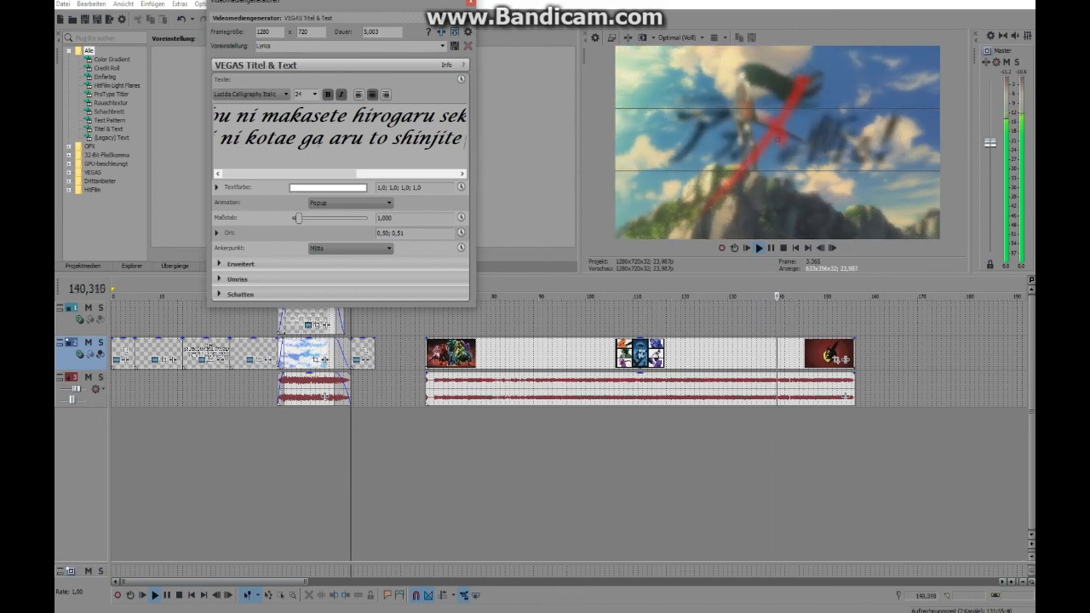
left_click_drag(343, 176, 278, 162)
left_click(604, 354)
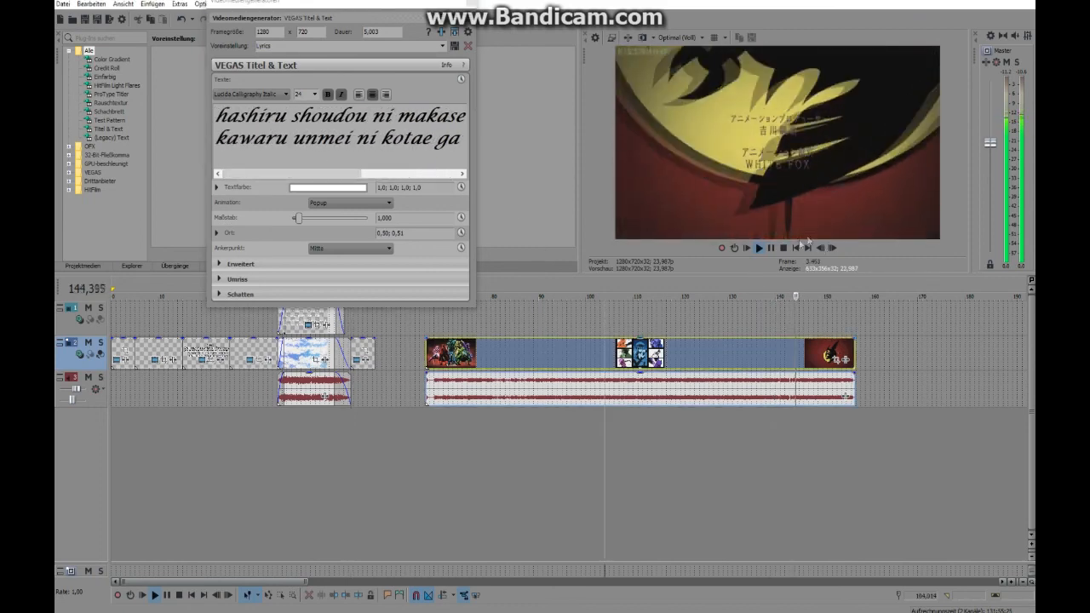
left_click(758, 249)
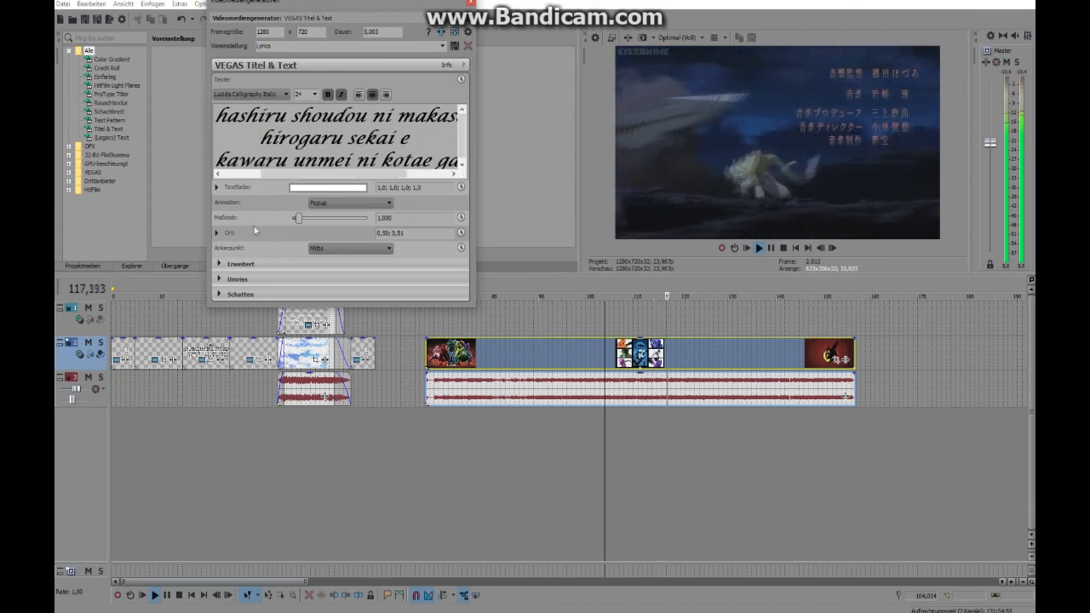
left_click_drag(365, 176, 409, 177)
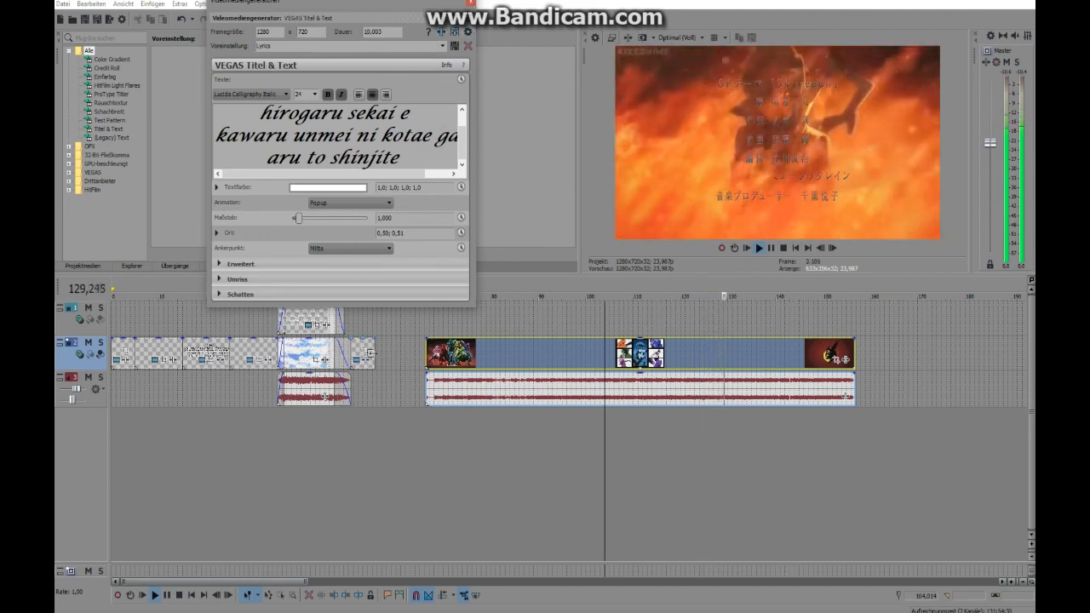
Step: Stretch the lyrics title event after the first opening to its full duration and set all its text to size 22
left_click_drag(373, 351, 406, 353)
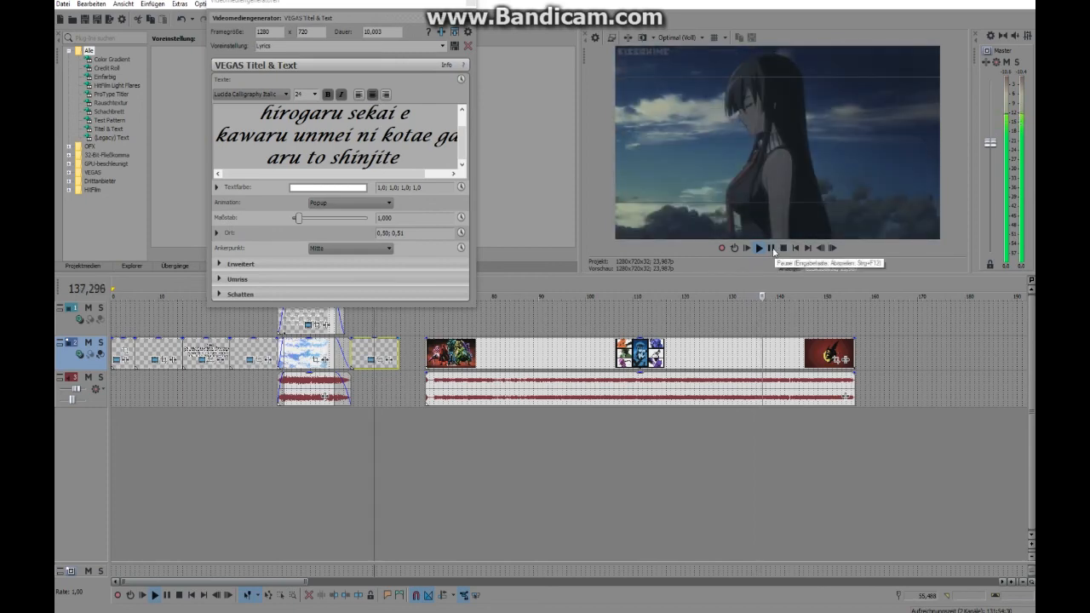
left_click(772, 249)
left_click(376, 353)
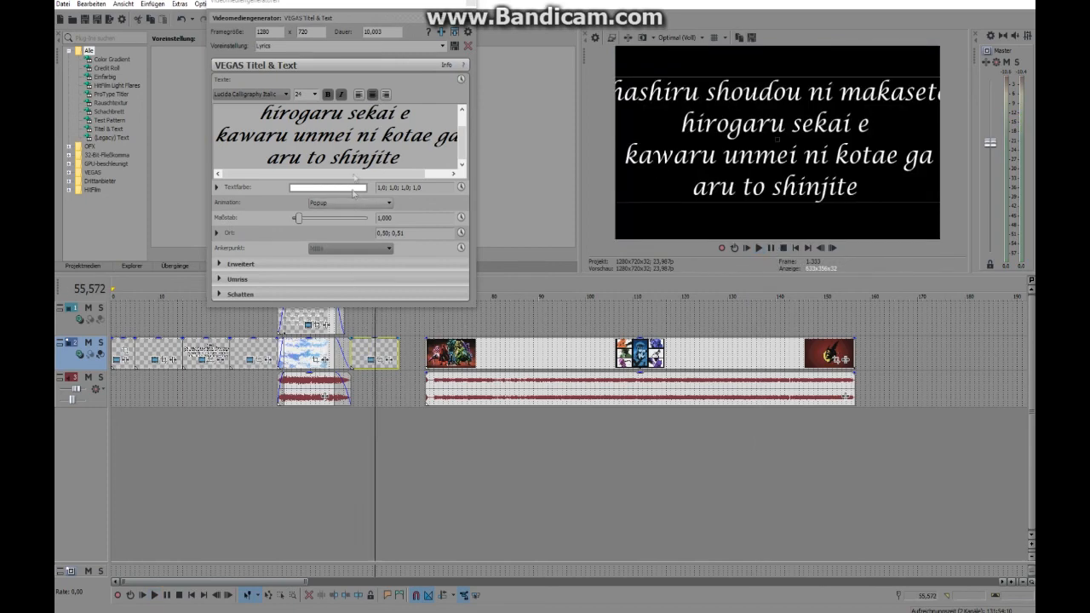
left_click(267, 157)
left_click_drag(404, 168, 255, 106)
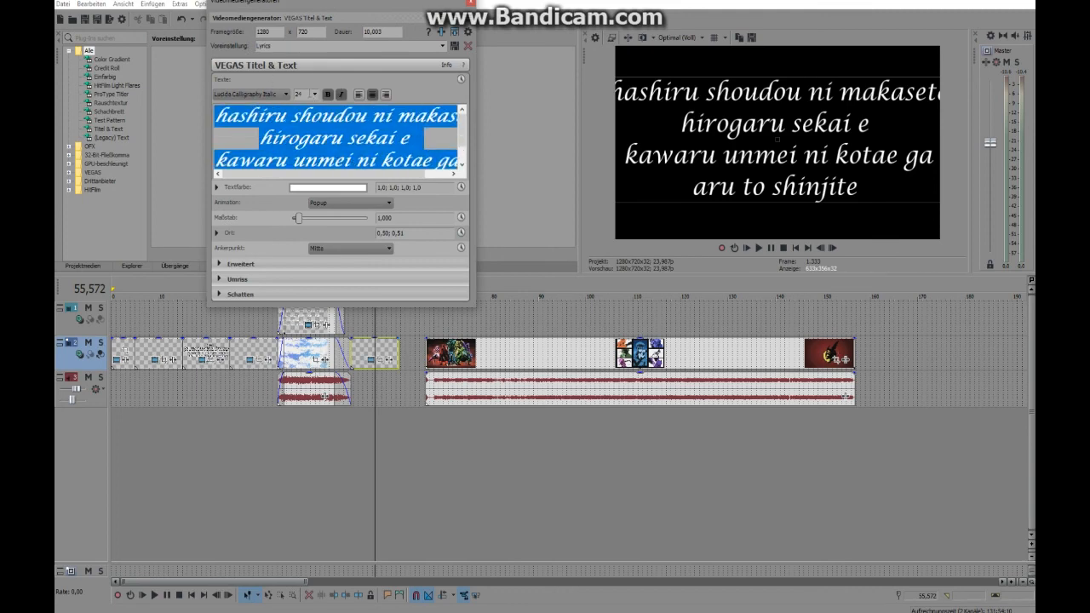
type("22")
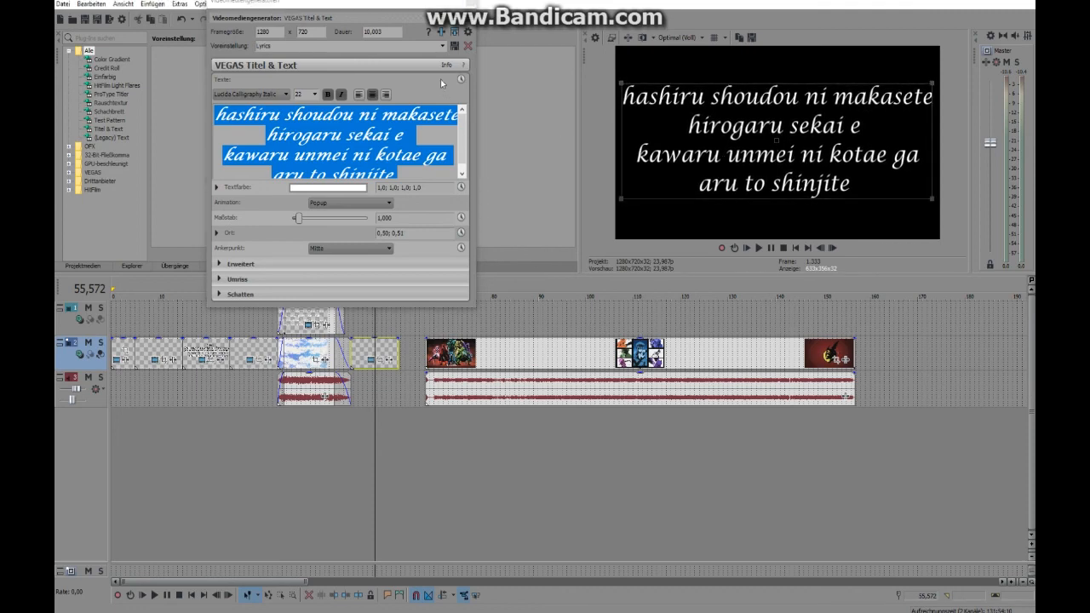
left_click(471, 5)
Step: Trim the start of the Akame ga Kill opening at 110,851 and move the clip directly after the lyrics title
left_click(639, 353)
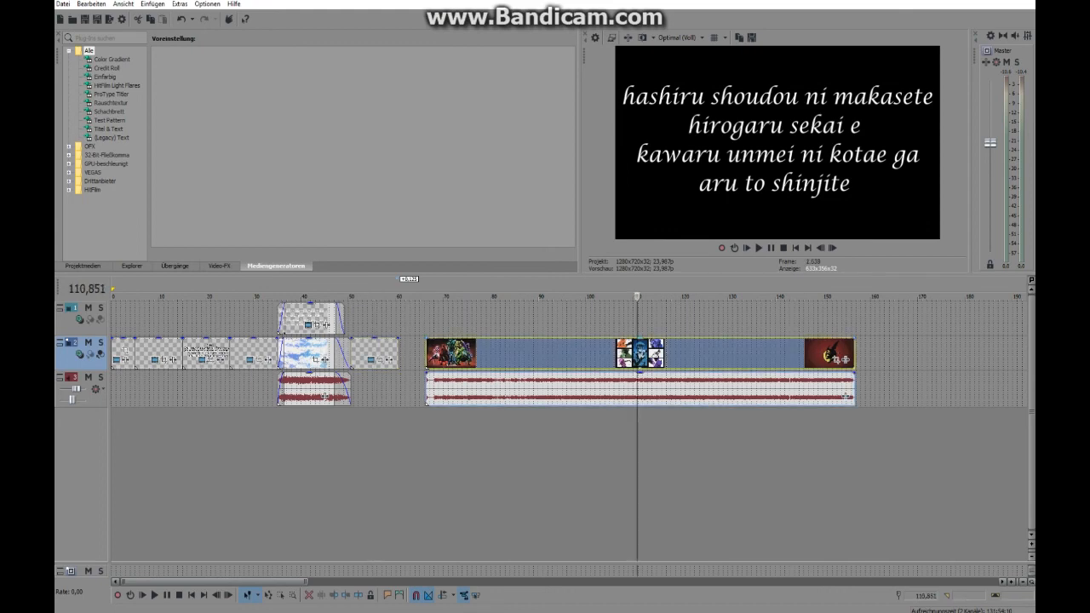
left_click(759, 248)
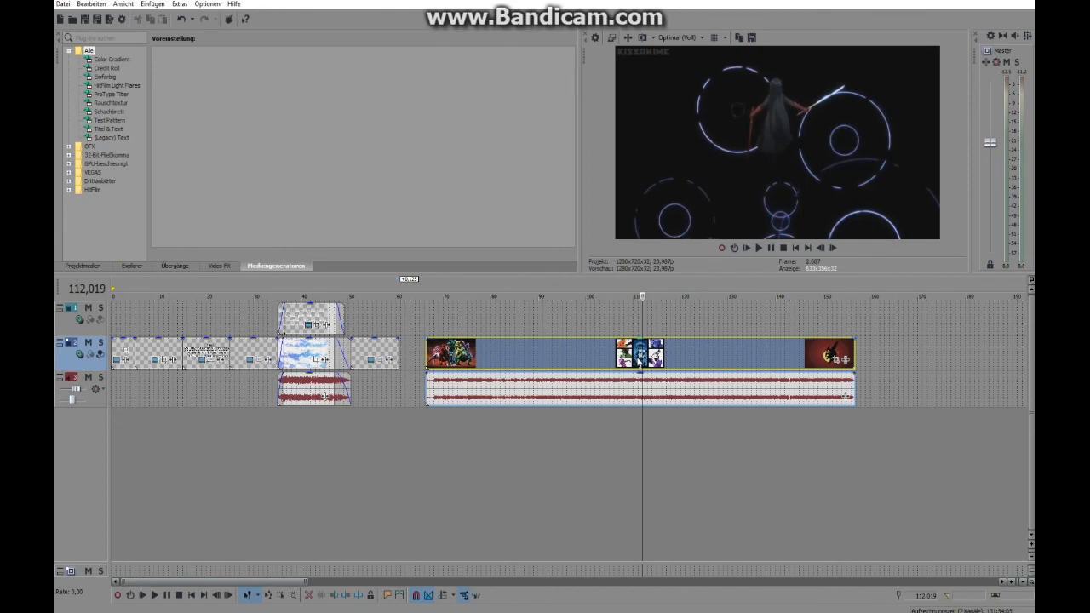
key("space")
right_click(641, 356)
left_click(687, 416)
left_click_drag(656, 353, 415, 354)
Step: Copy the lyrics title and paste it onto the upper video track above the start of the Akame ga Kill clip
right_click(385, 358)
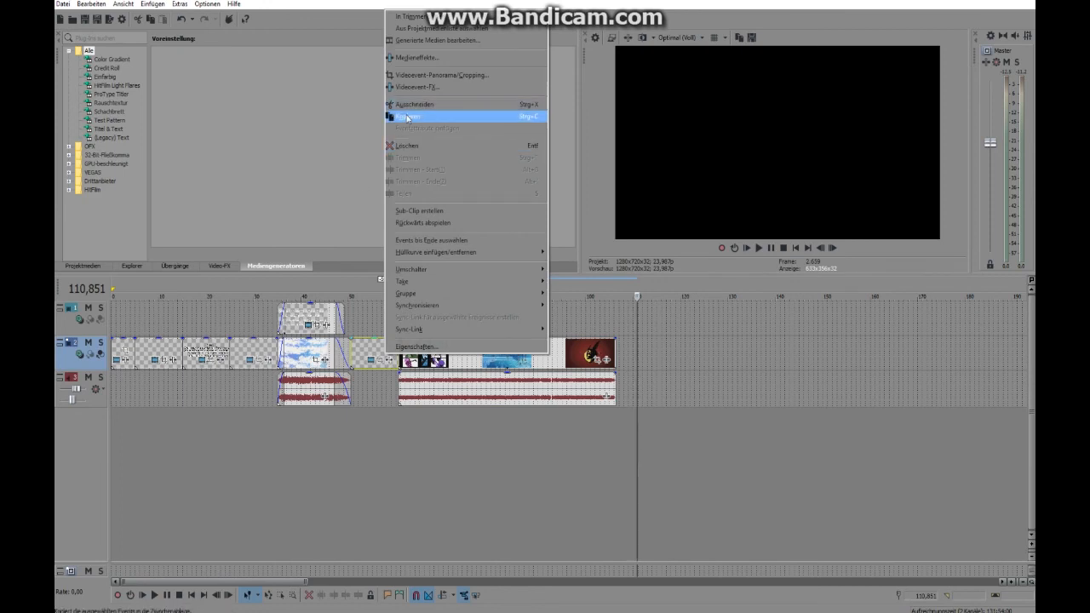
left_click(408, 118)
left_click(399, 319)
right_click(401, 318)
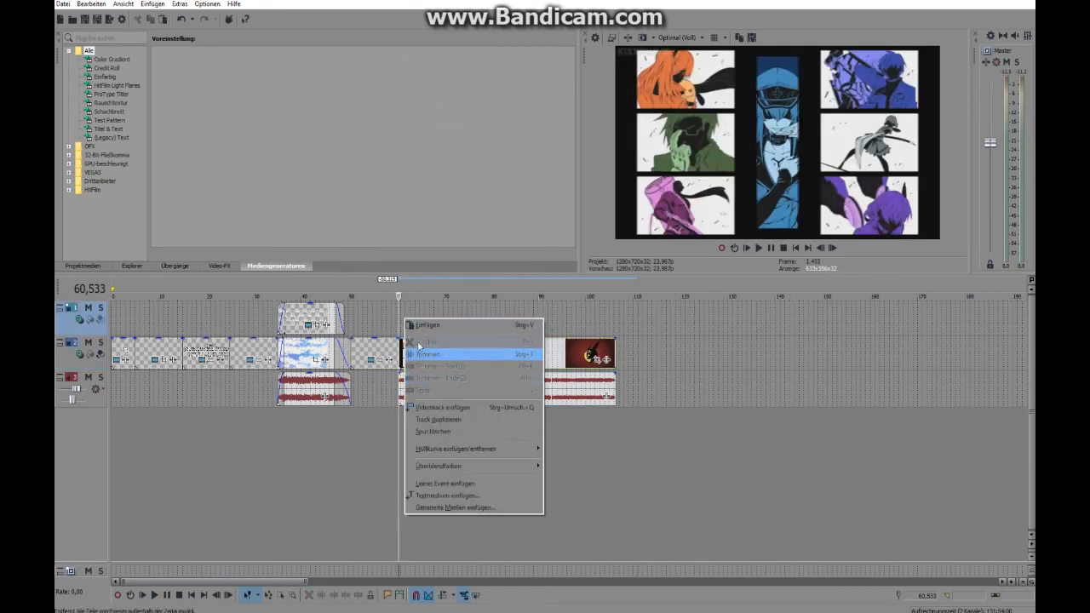
left_click(466, 327)
left_click(614, 248)
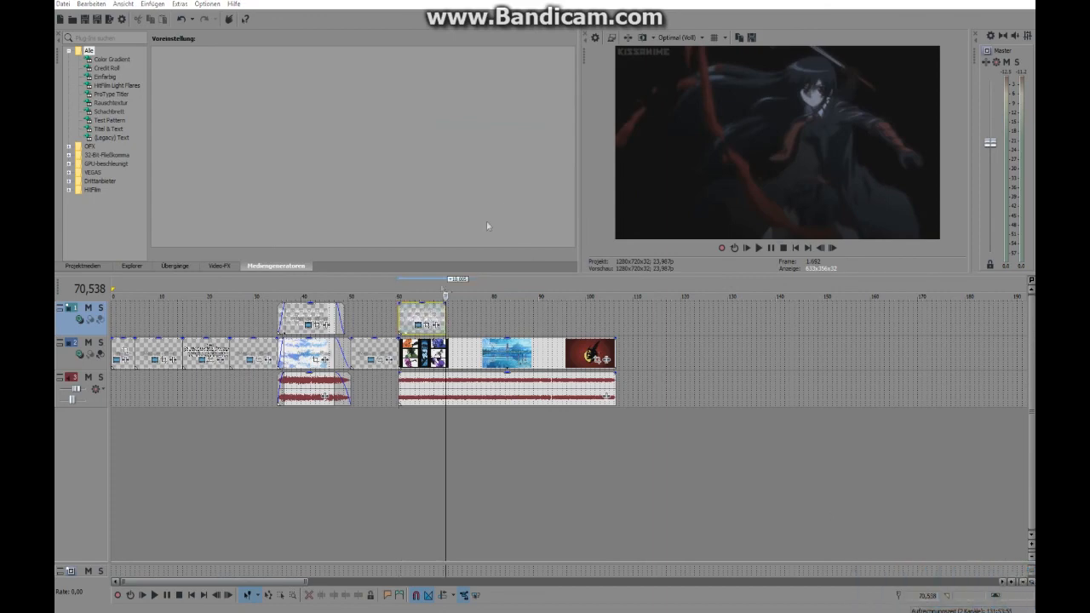
Step: Set the animation of the pasted lyrics overlay to Kein
left_click(418, 324)
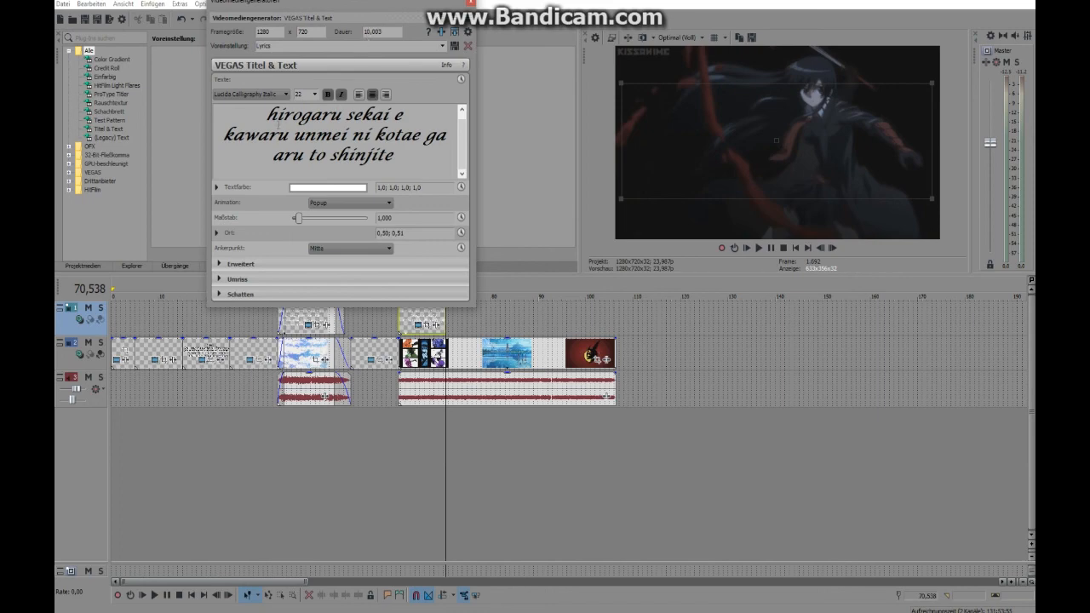
key("ctrl+v")
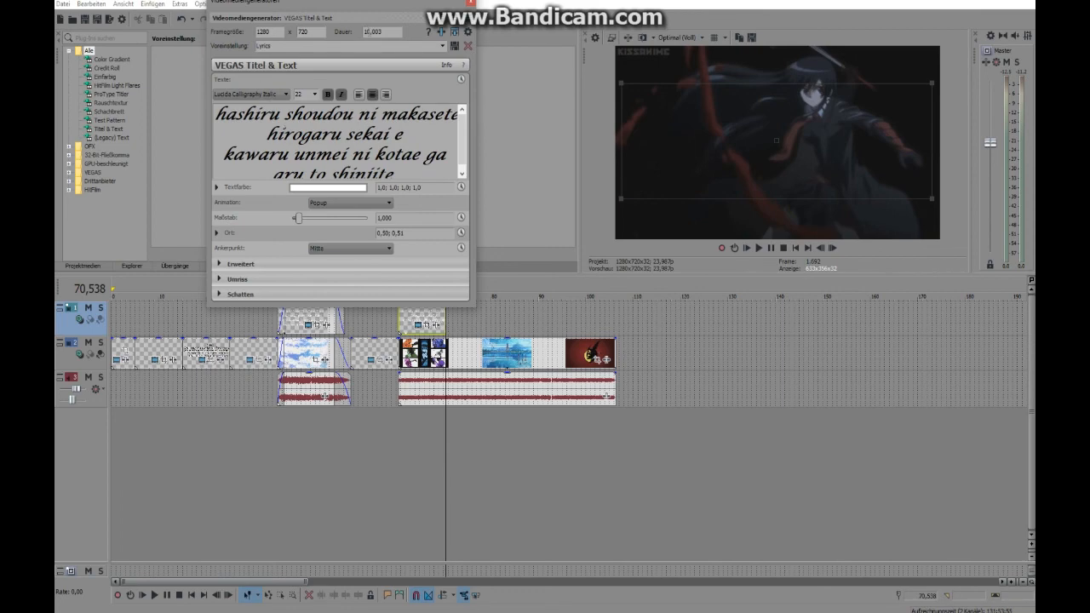
left_click(345, 202)
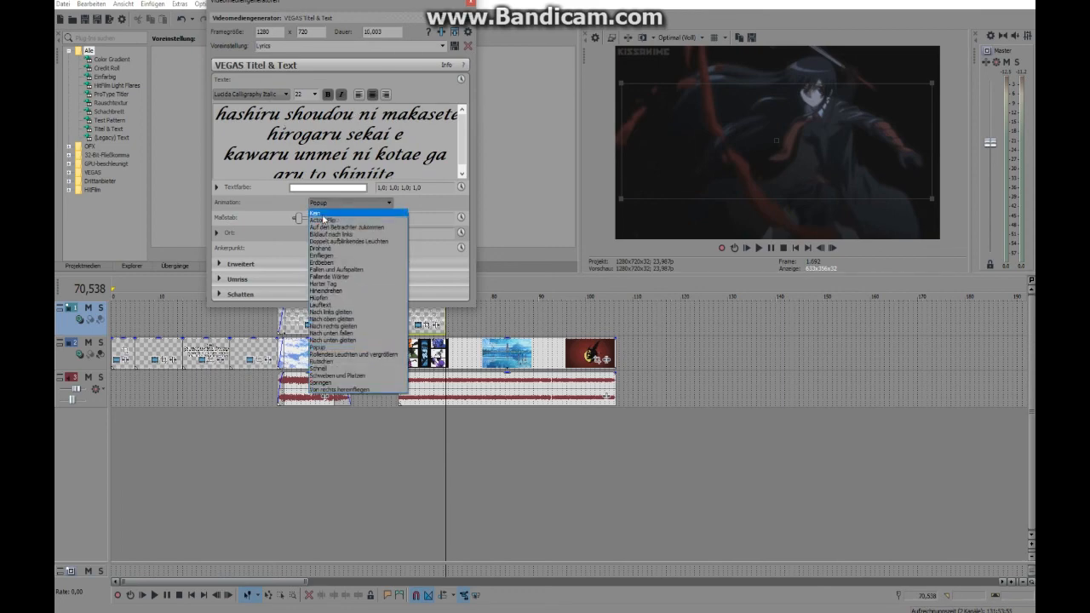
left_click(341, 214)
left_click(471, 3)
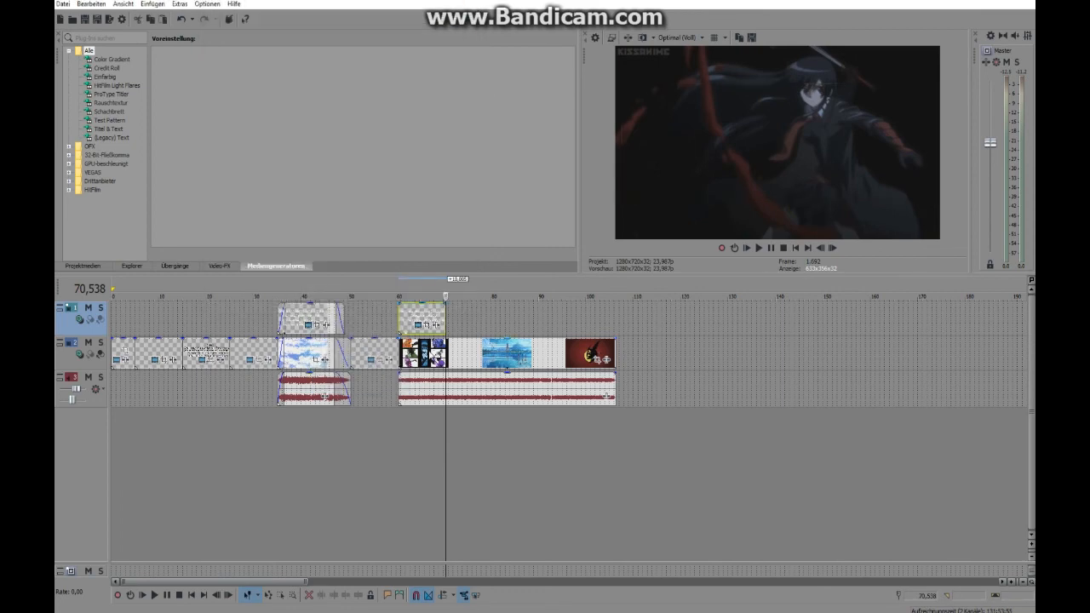
Step: Play the Akame ga Kill clip with its lyrics overlay and trim the clip's end at 73,498
left_click(401, 350)
left_click(760, 249)
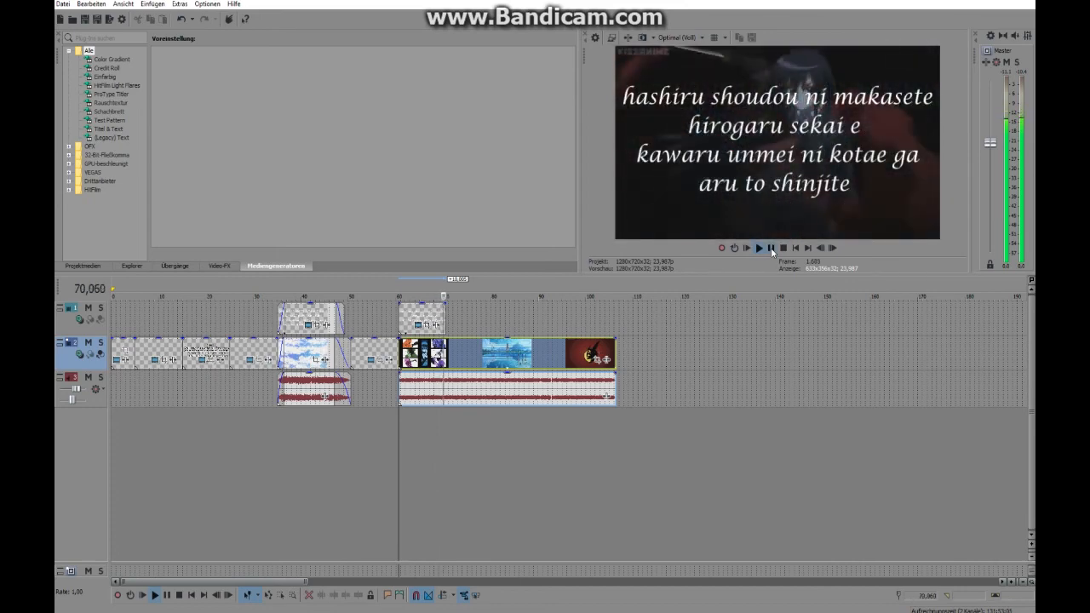
left_click(771, 248)
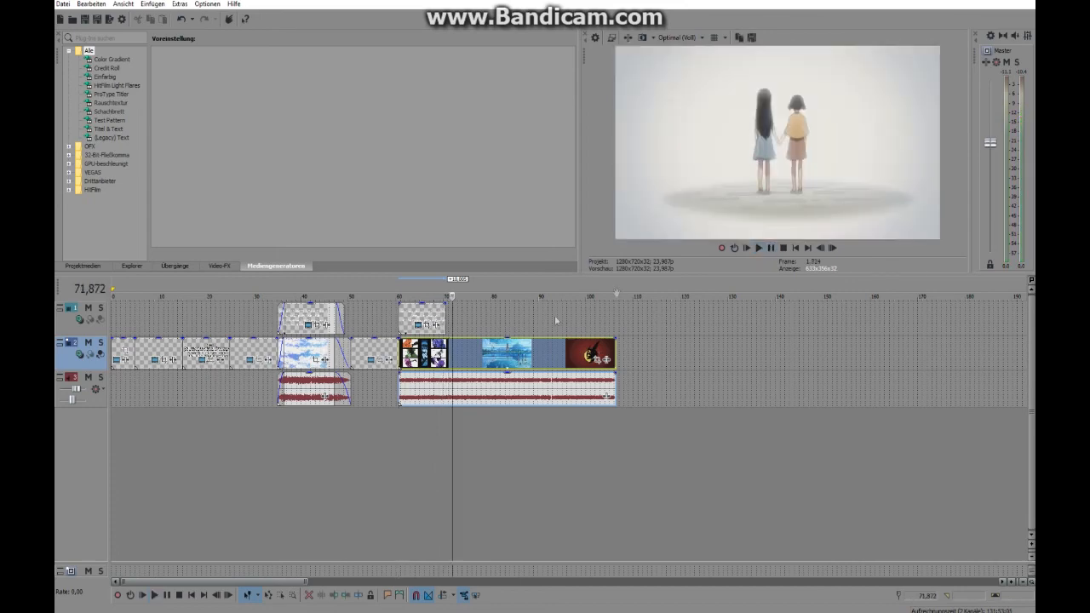
left_click(772, 248)
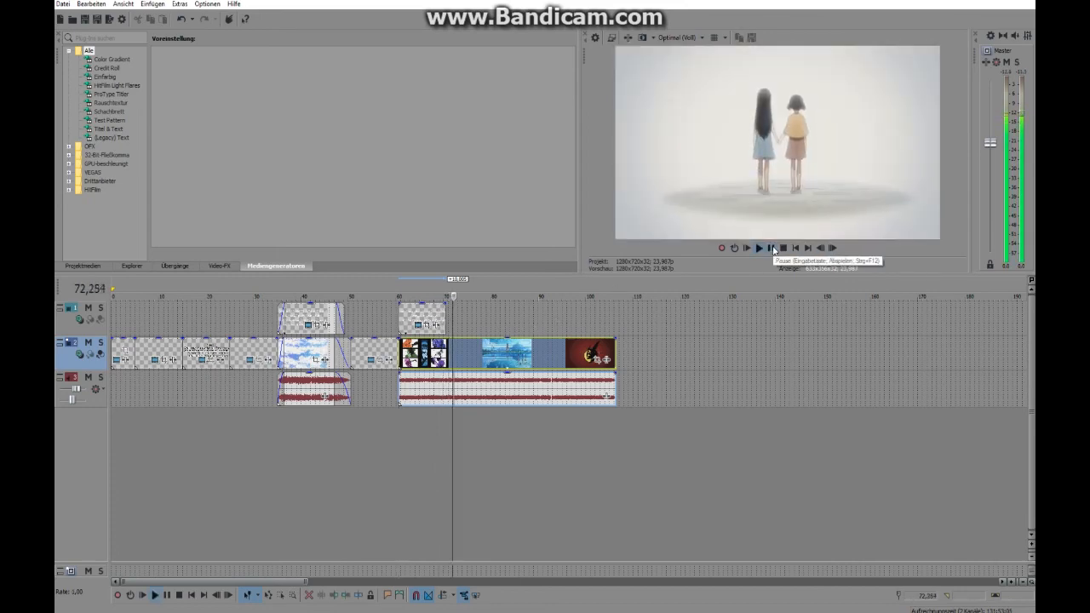
left_click(772, 248)
right_click(460, 368)
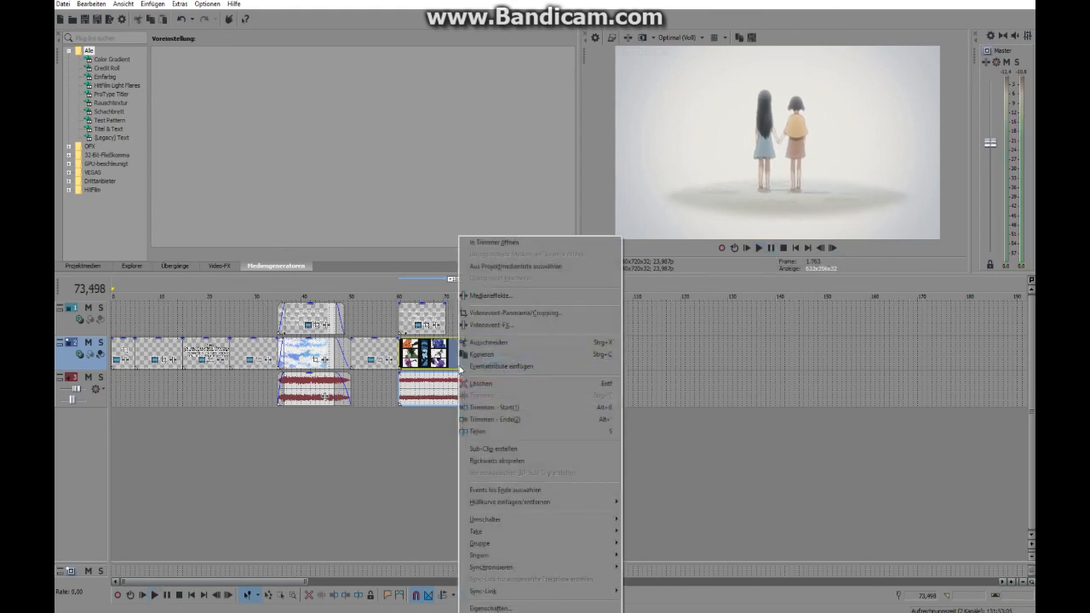
left_click(522, 412)
Step: Extend the lyrics overlay to the end of the Akame ga Kill clip and set its generator duration to 15,003 seconds
left_click(445, 322)
left_click(432, 325)
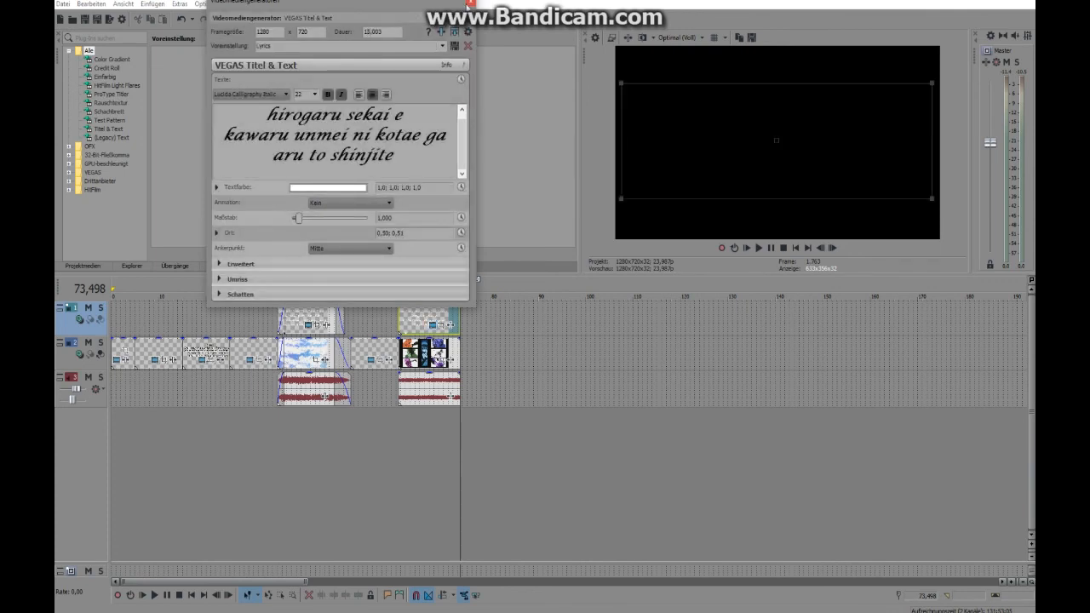
left_click(470, 4)
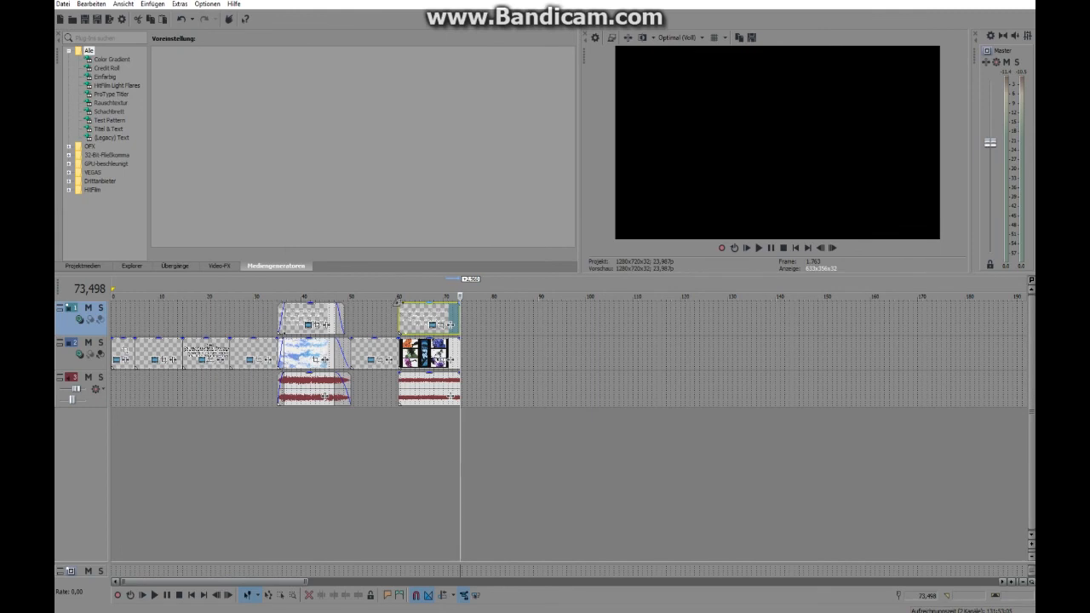
Step: Add fade-ins and fade-outs to the lyrics overlay, the opening video and its audio, and play back the segment
left_click_drag(400, 305, 410, 378)
left_click(421, 354)
left_click_drag(462, 303, 450, 370)
left_click(464, 343)
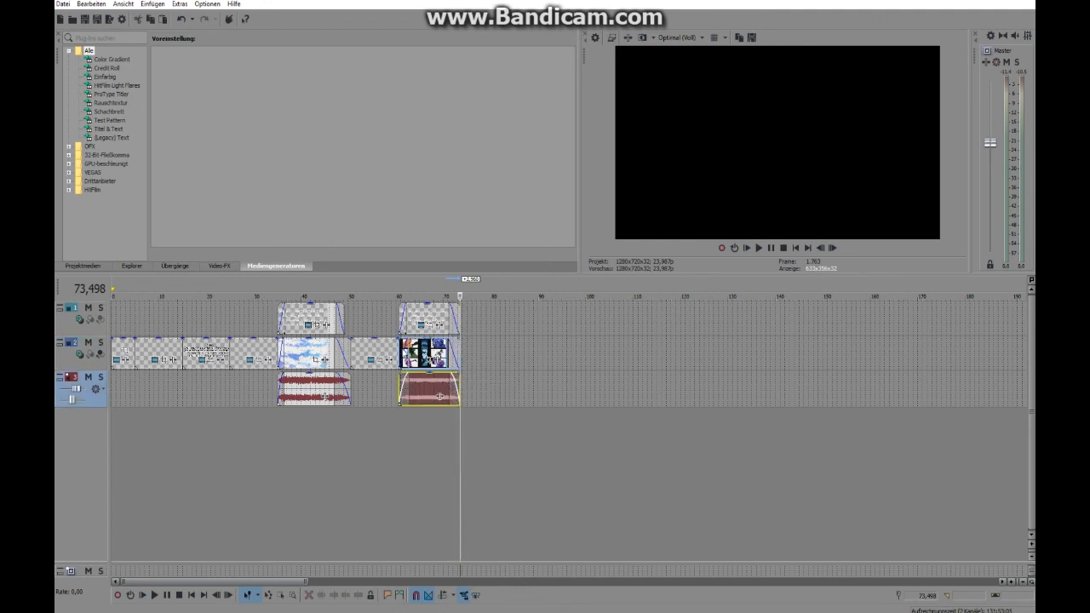
left_click(352, 356)
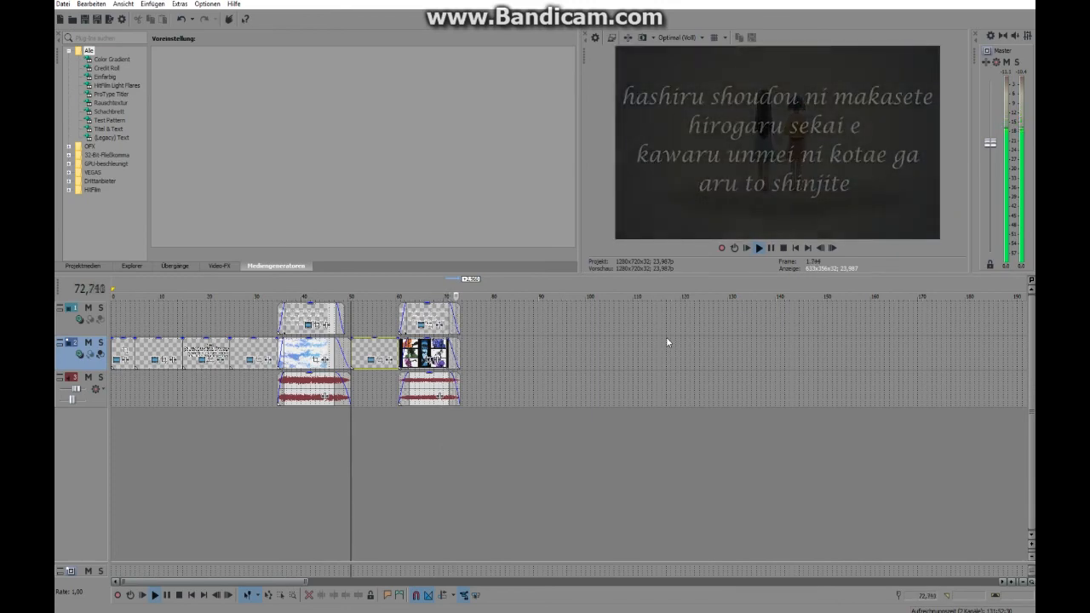
left_click(772, 248)
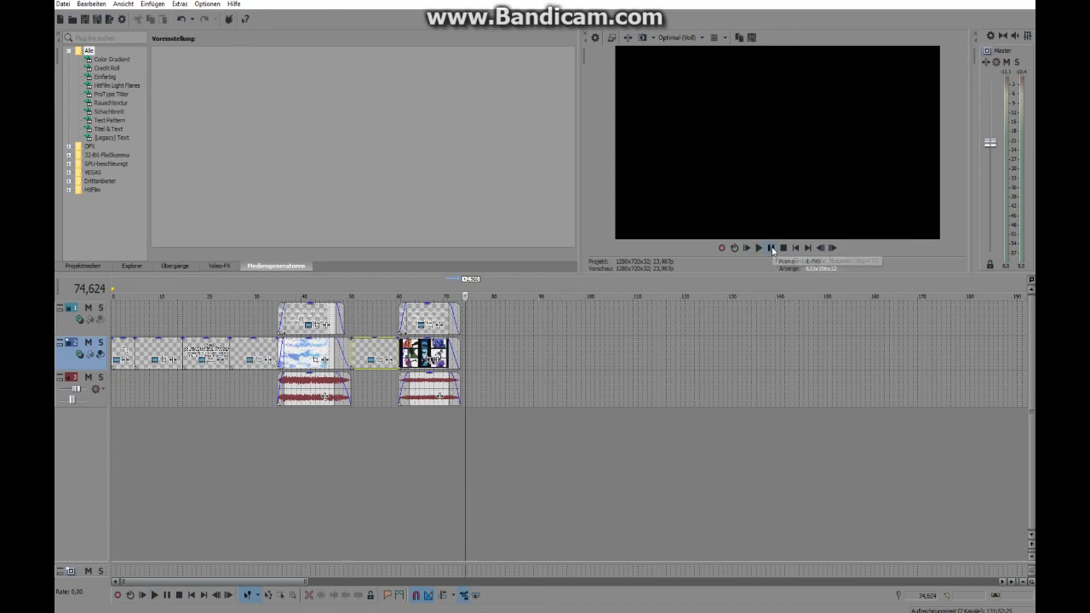
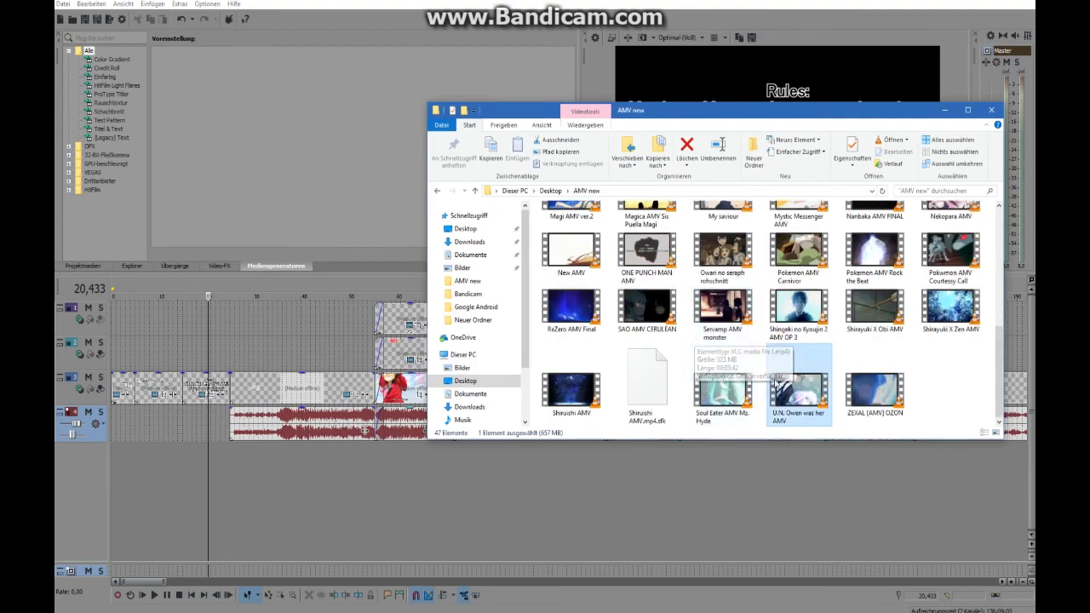
Step: Add the U.N. Owen was her AMV on new tracks beneath the quiz and trim its start at 144,700
left_click_drag(102, 487, 104, 490)
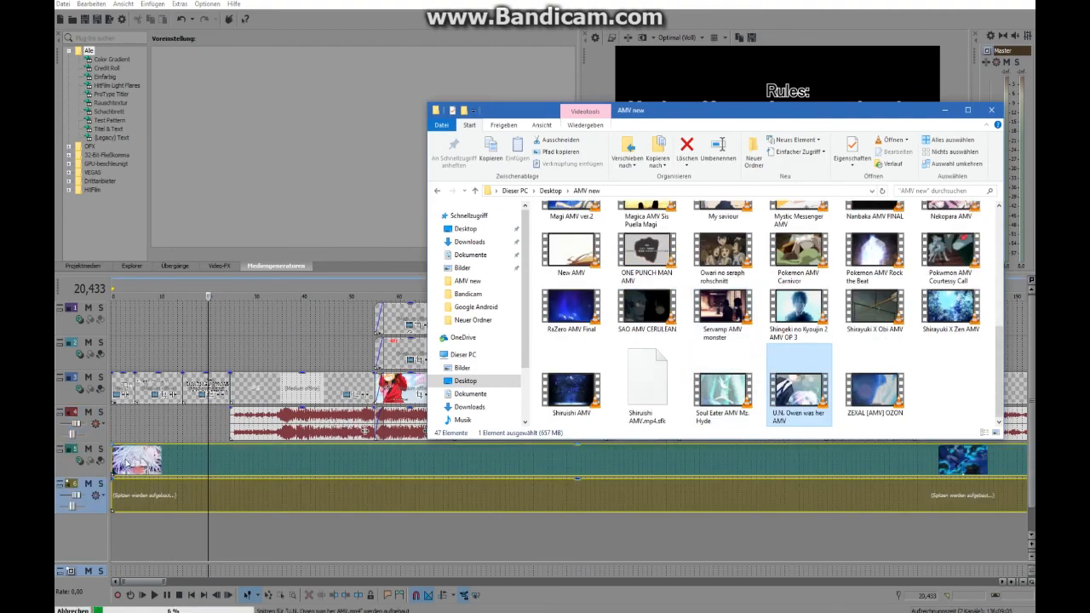
left_click(125, 461)
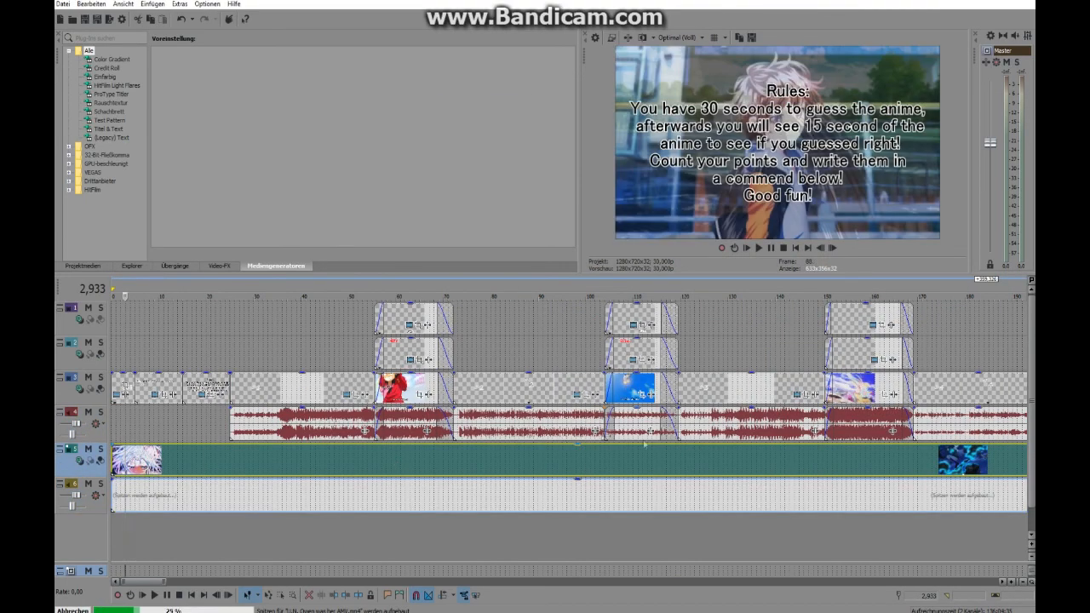
left_click(798, 472)
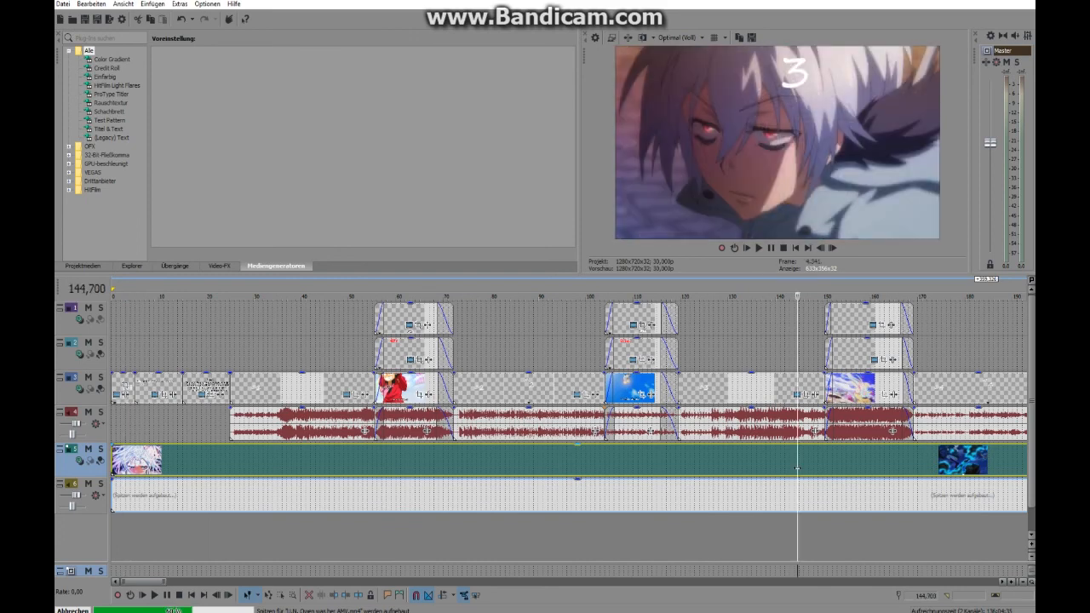
right_click(783, 471)
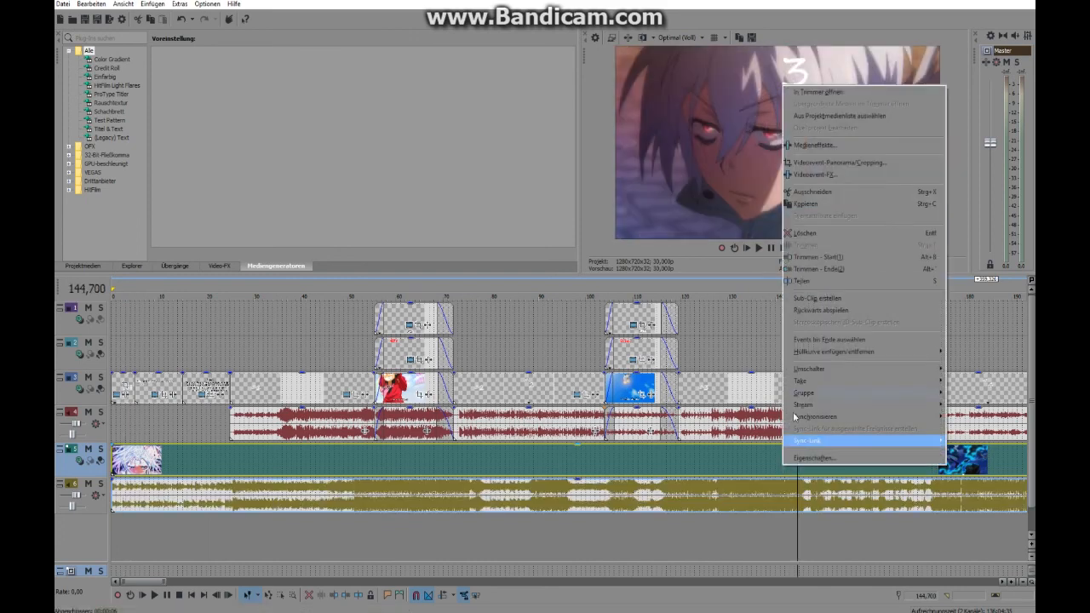
left_click(830, 258)
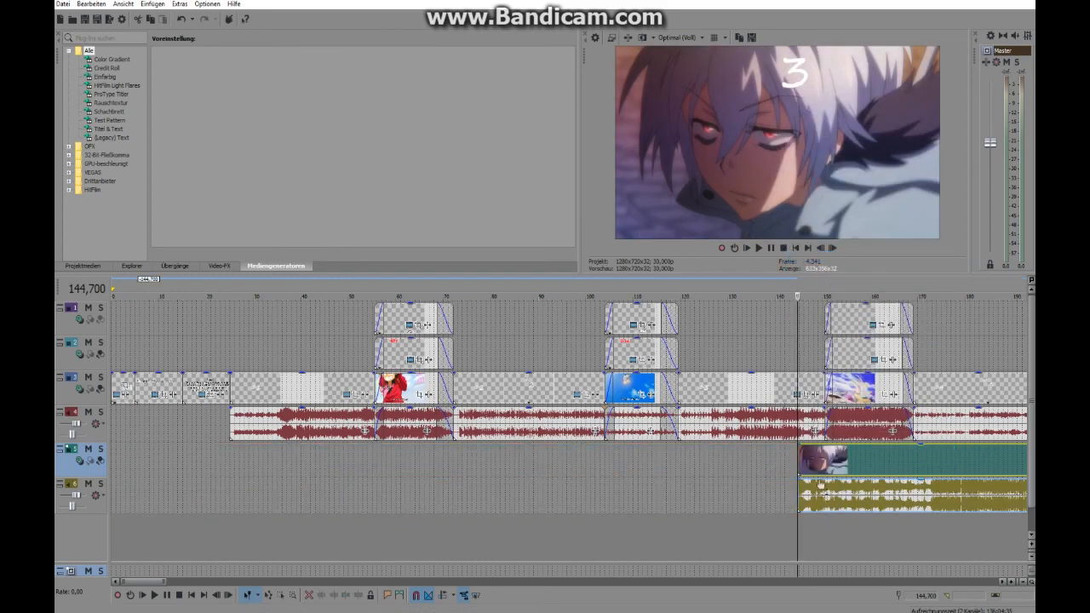
Step: Move the trimmed AMV to the timeline's beginning and play it behind the OST QUIZ title
left_click(801, 247)
left_click(759, 248)
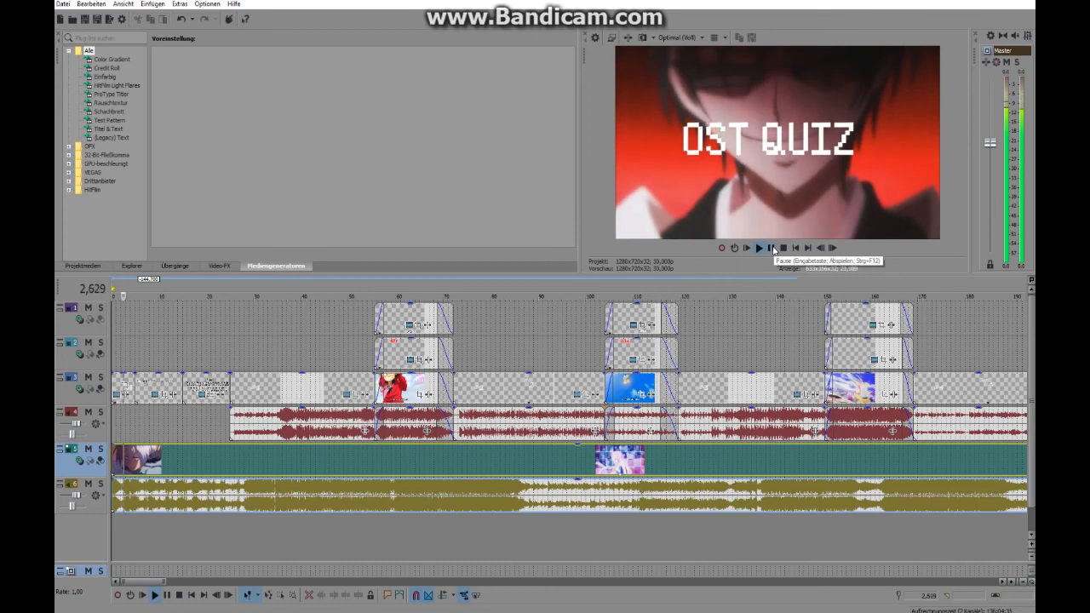
left_click(774, 249)
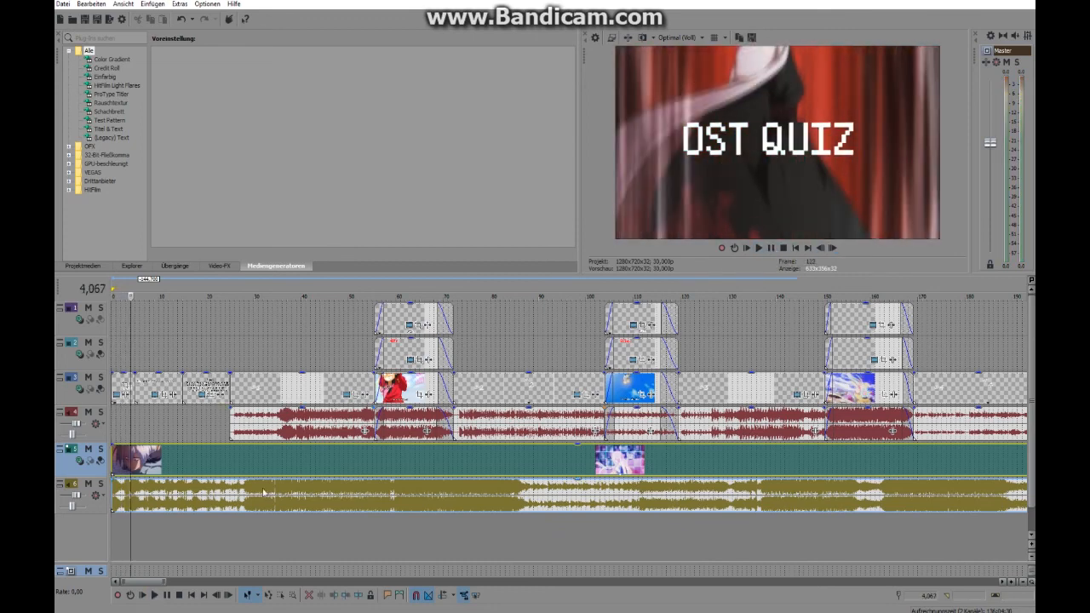
Step: Trim the background AMV's start at 27,567 and move the remaining clip back to the beginning of the timeline
left_click(244, 473)
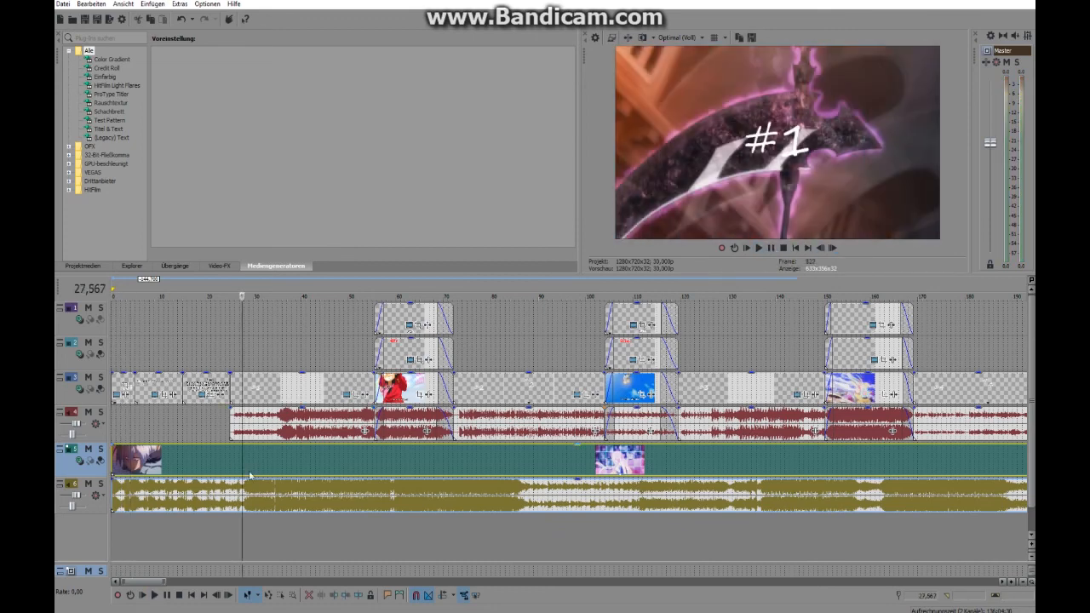
right_click(265, 475)
left_click(290, 275)
left_click_drag(317, 453, 188, 439)
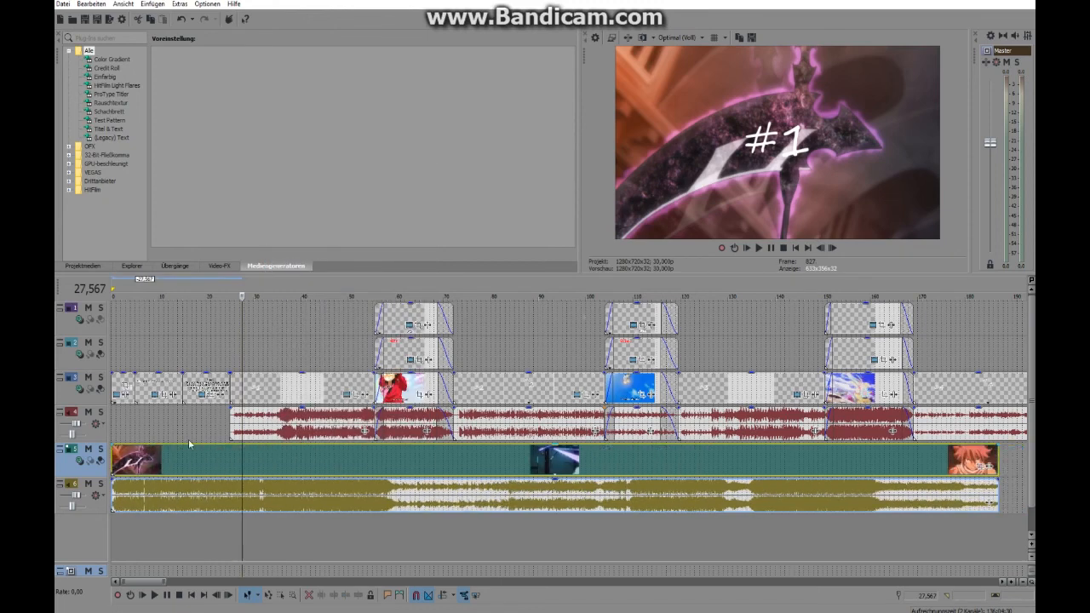
Step: Play the intro, split the background AMV at 25,033 where the #1 title begins, and shift the remaining part away from it
left_click(795, 248)
left_click(759, 247)
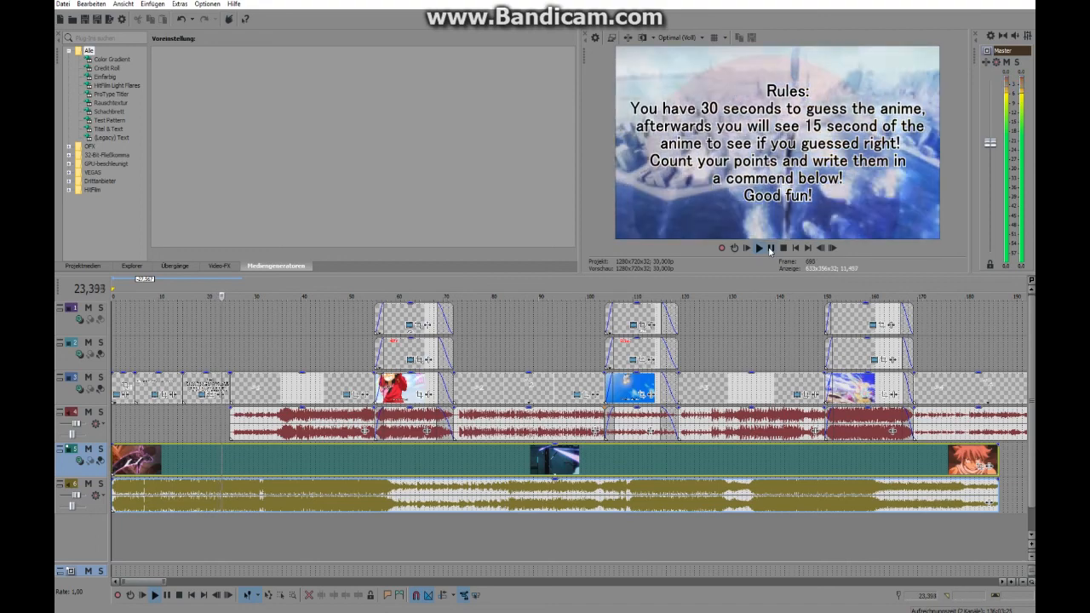
left_click(770, 248)
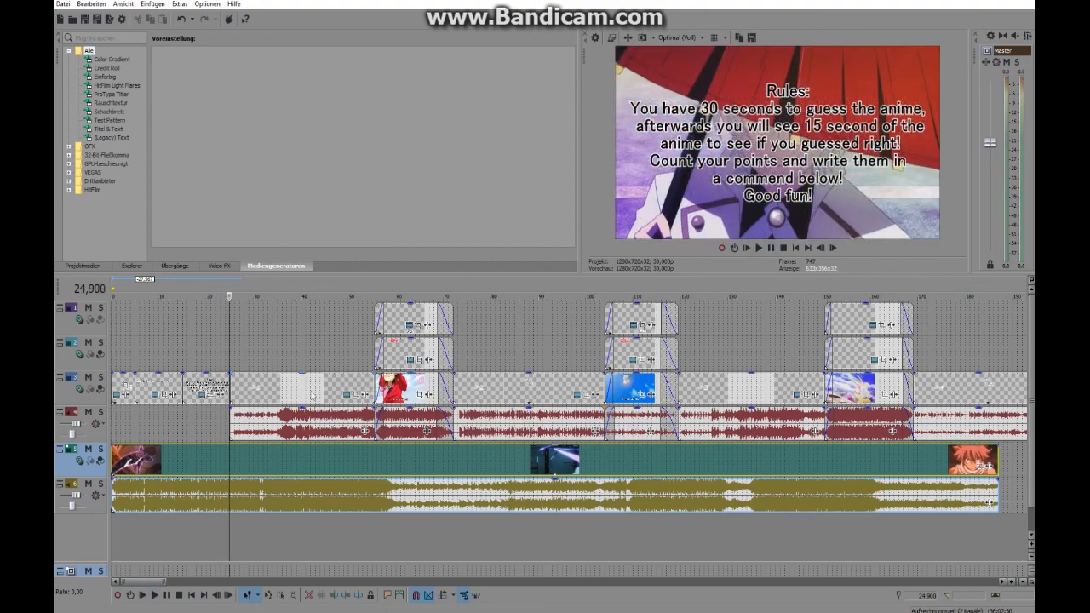
left_click(231, 390)
right_click(247, 463)
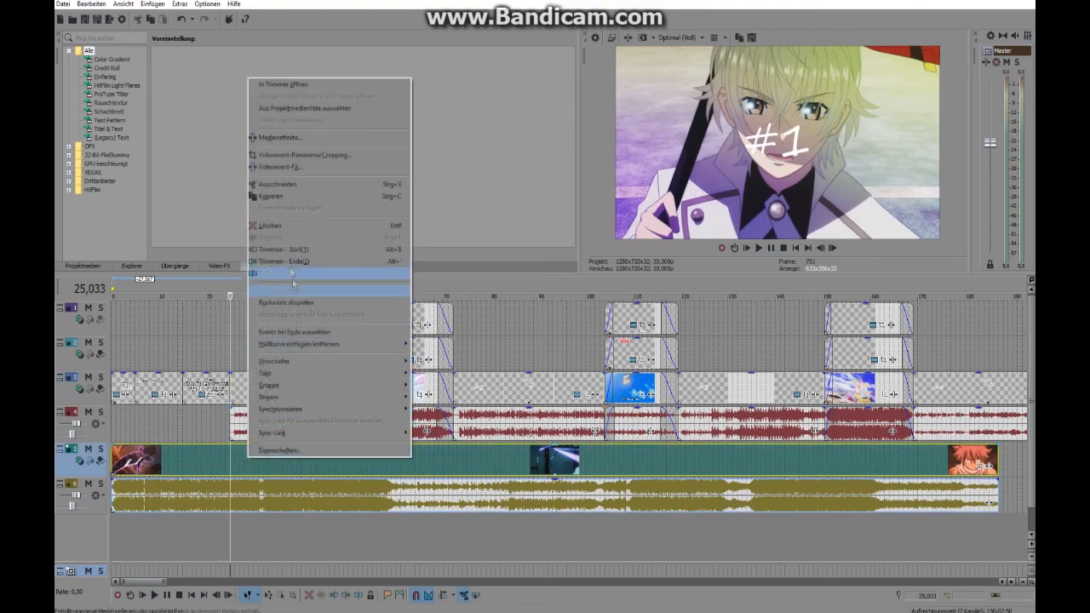
left_click(264, 272)
left_click_drag(239, 456, 263, 465)
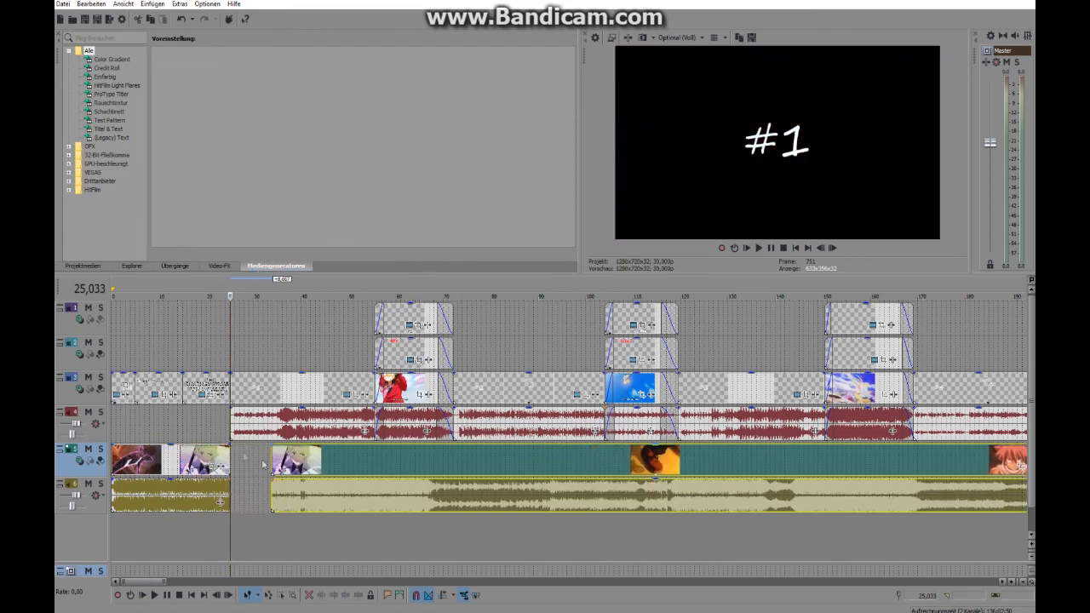
Step: Add fade-ins and fade-outs to the intro's background video and audio, and a fade-out to the rules text
left_click(226, 467)
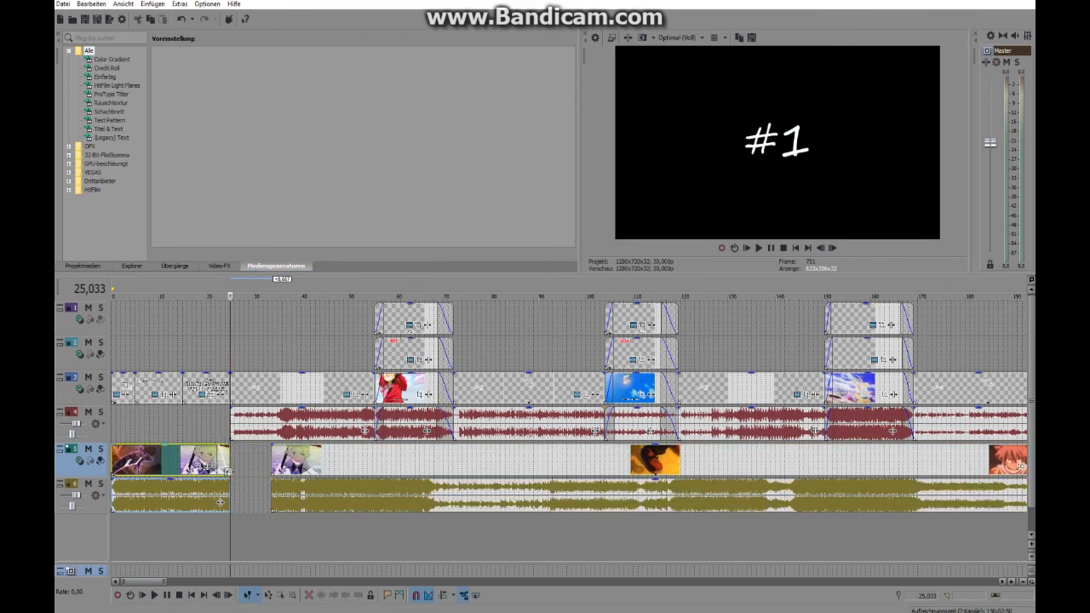
left_click_drag(233, 480, 215, 484)
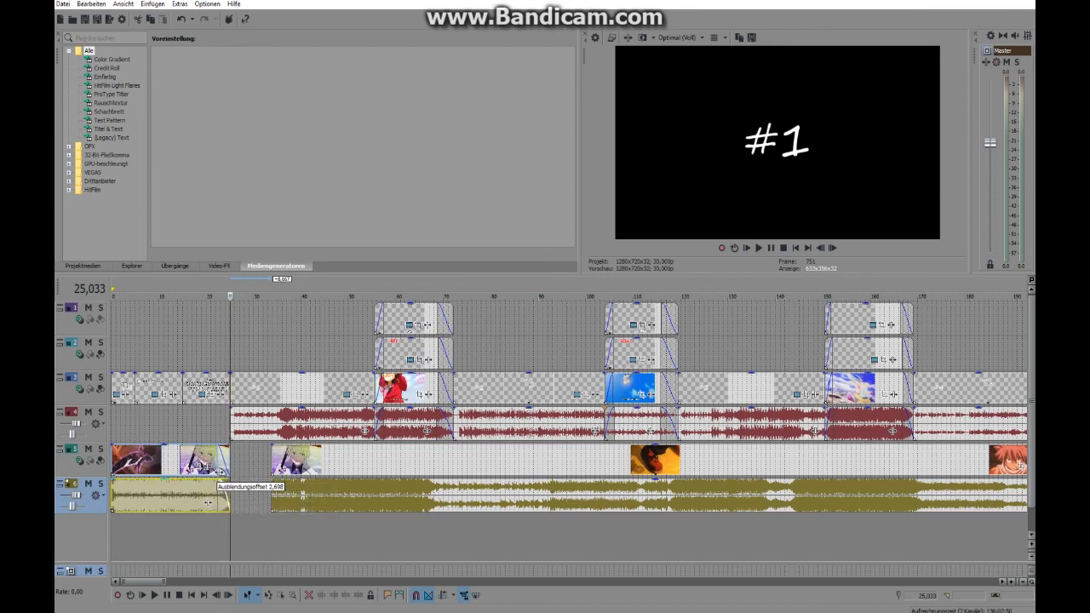
left_click(230, 372)
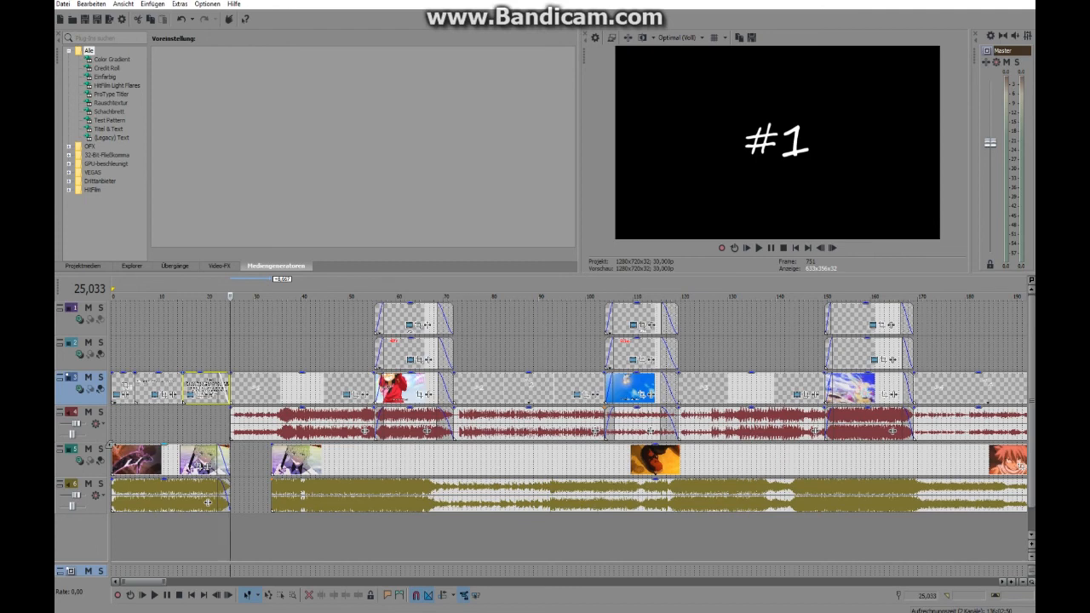
left_click_drag(110, 444, 118, 448)
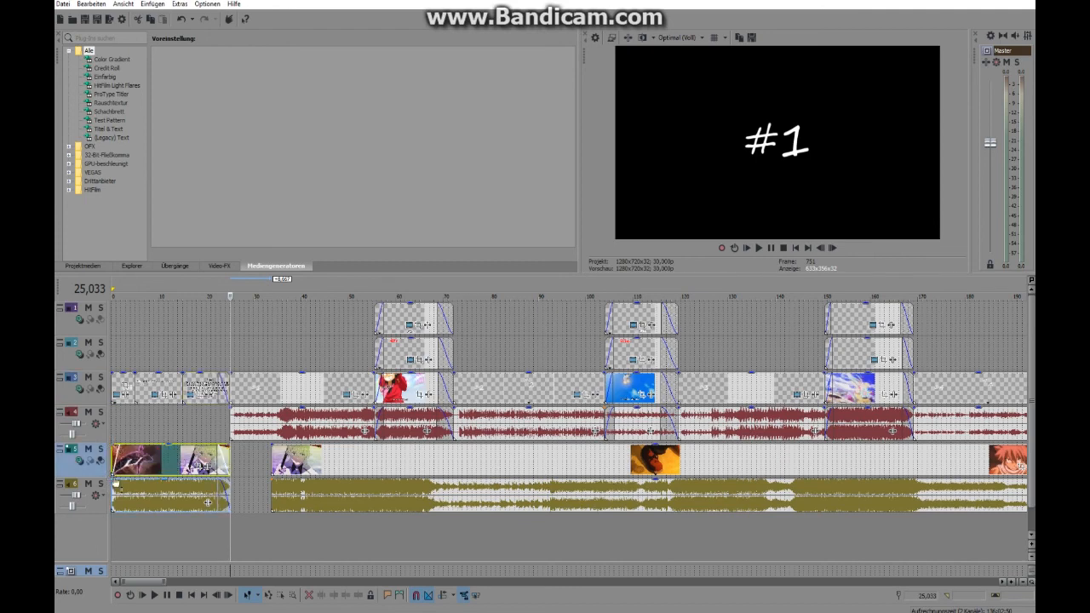
left_click_drag(111, 478, 121, 485)
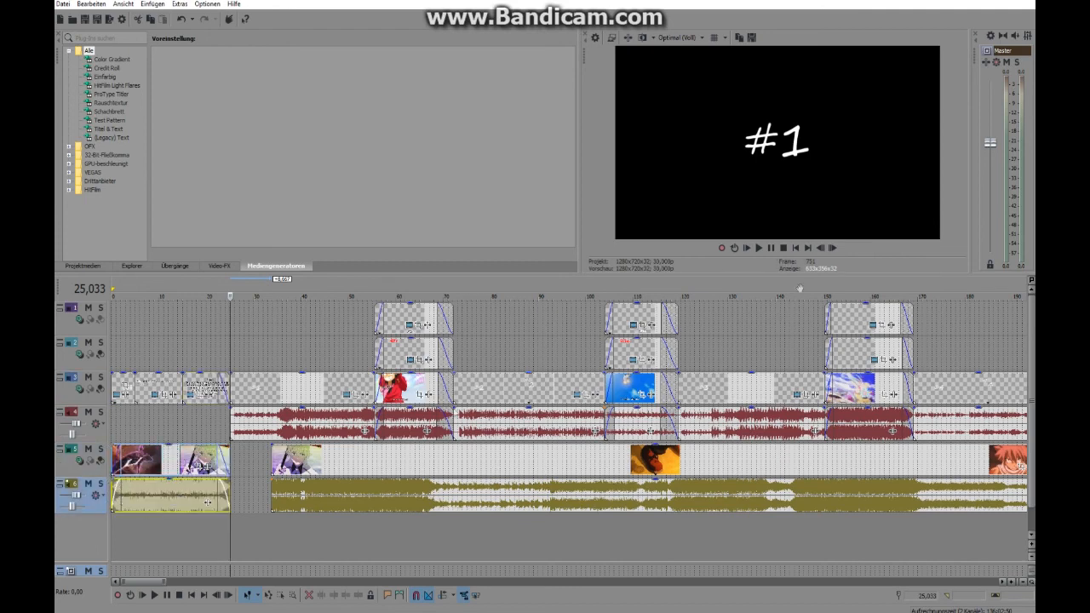
Step: Move the remaining AMV part to the end of the quiz so it starts with the THANKS FOR WATCHING title
left_click(237, 461)
left_click_drag(287, 461, 669, 470)
left_click_drag(238, 583, 255, 588)
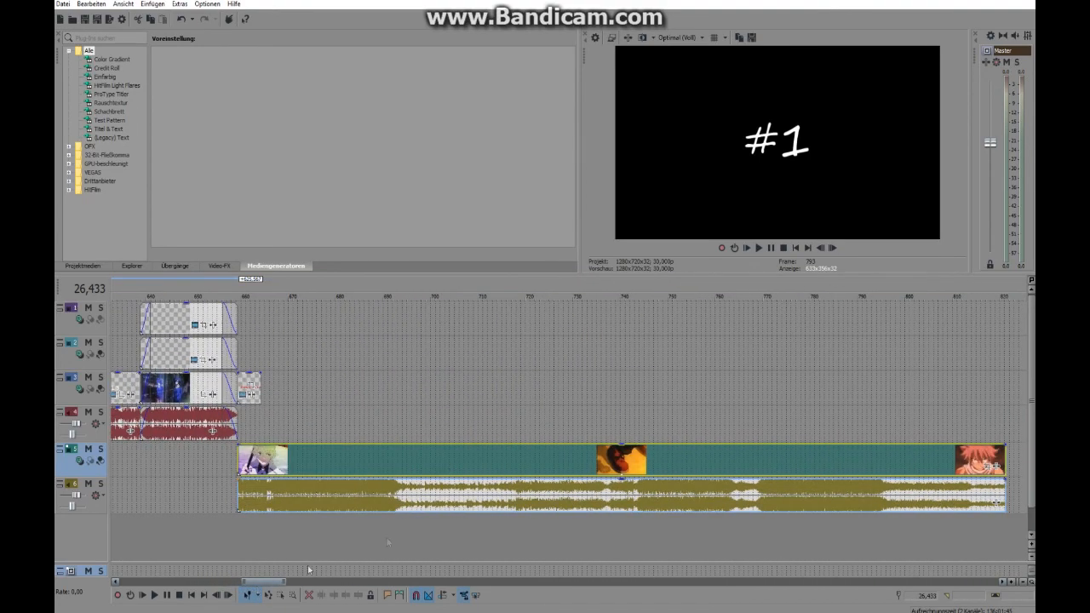
Step: Play the AMV beneath the outro from 717,900 and trim its start at that point
left_click(517, 474)
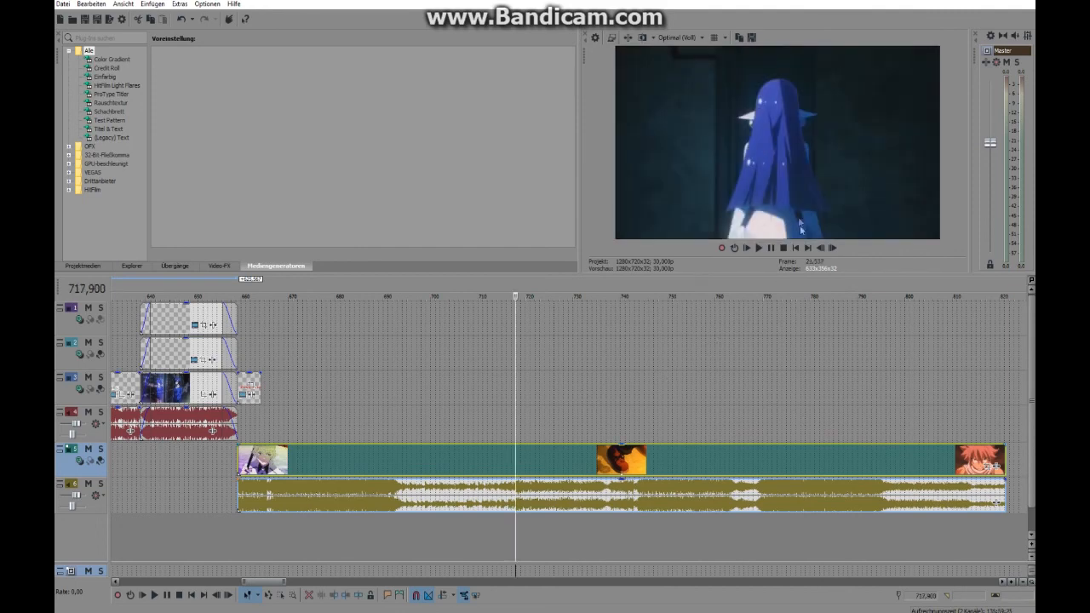
right_click(586, 462)
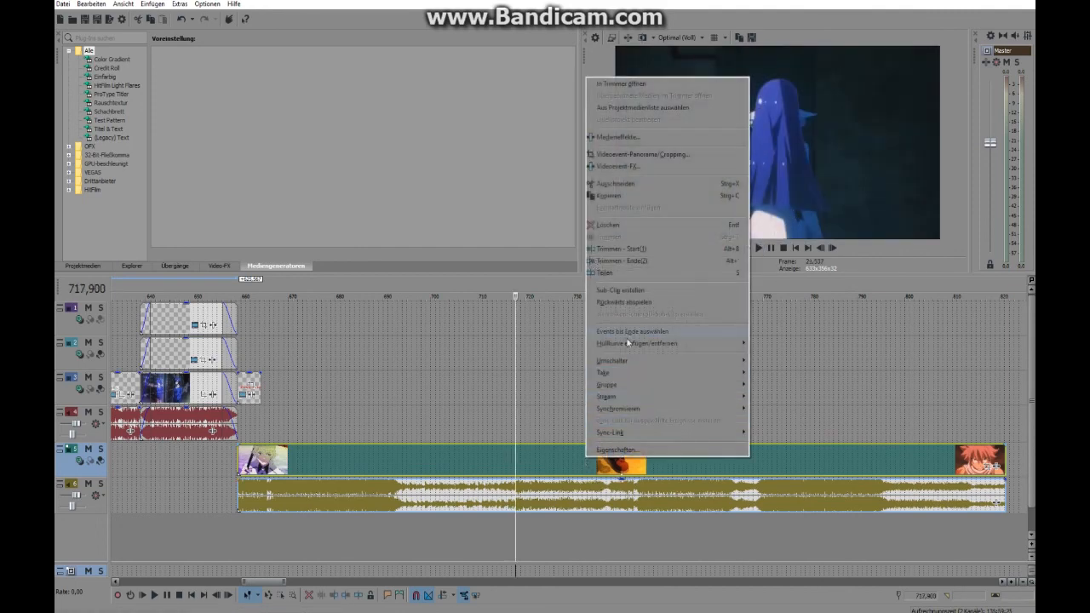
left_click(762, 248)
left_click(762, 249)
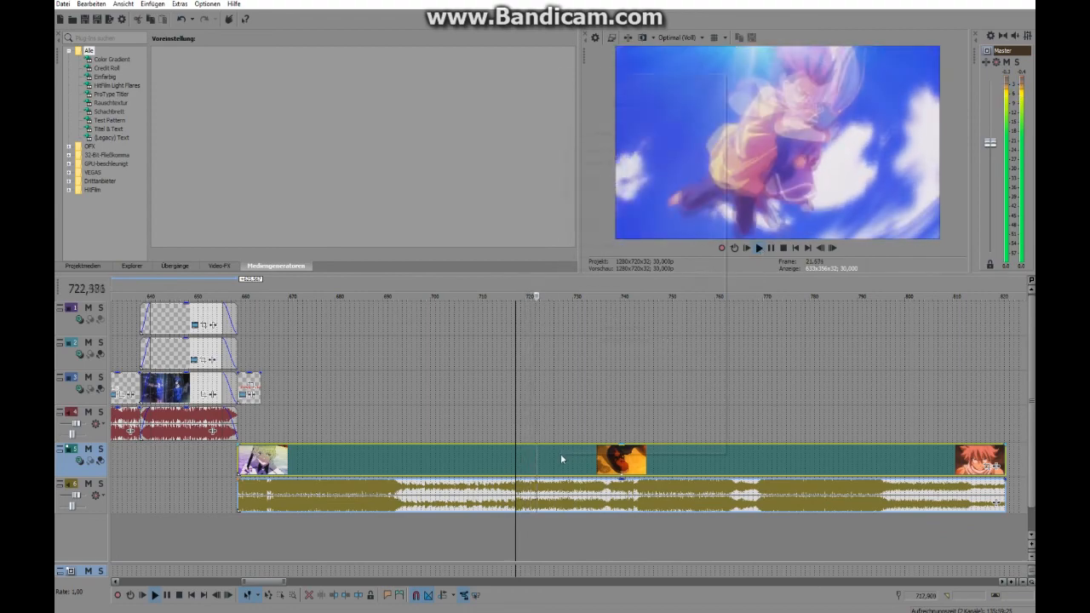
right_click(560, 453)
left_click(621, 247)
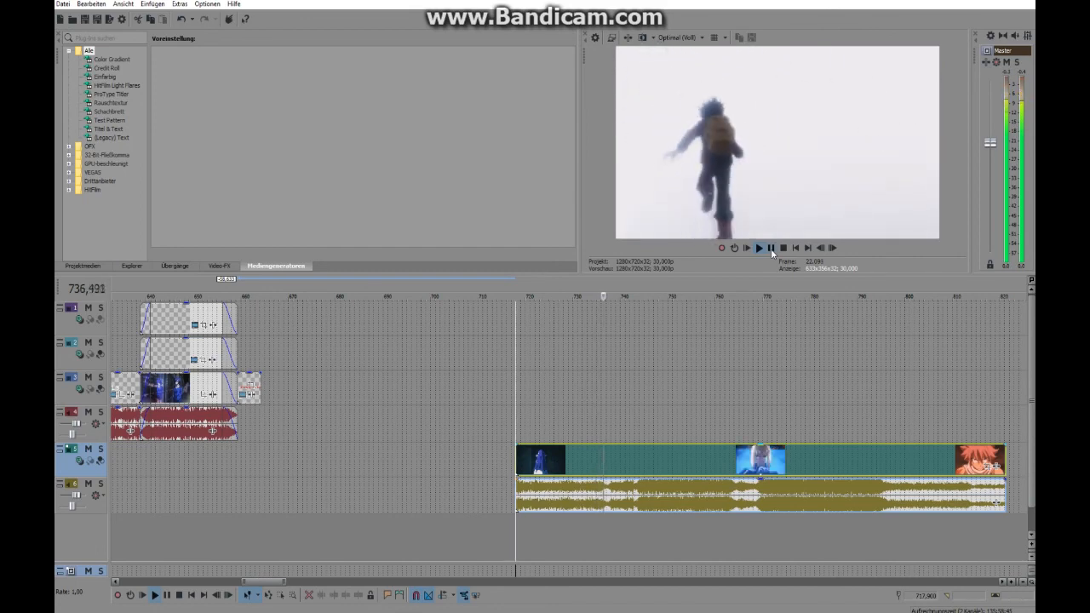
Step: Trim the outro AMV's end at 737,033 and move the clip back to the start of the THANKS FOR WATCHING title
left_click(773, 252)
right_click(630, 461)
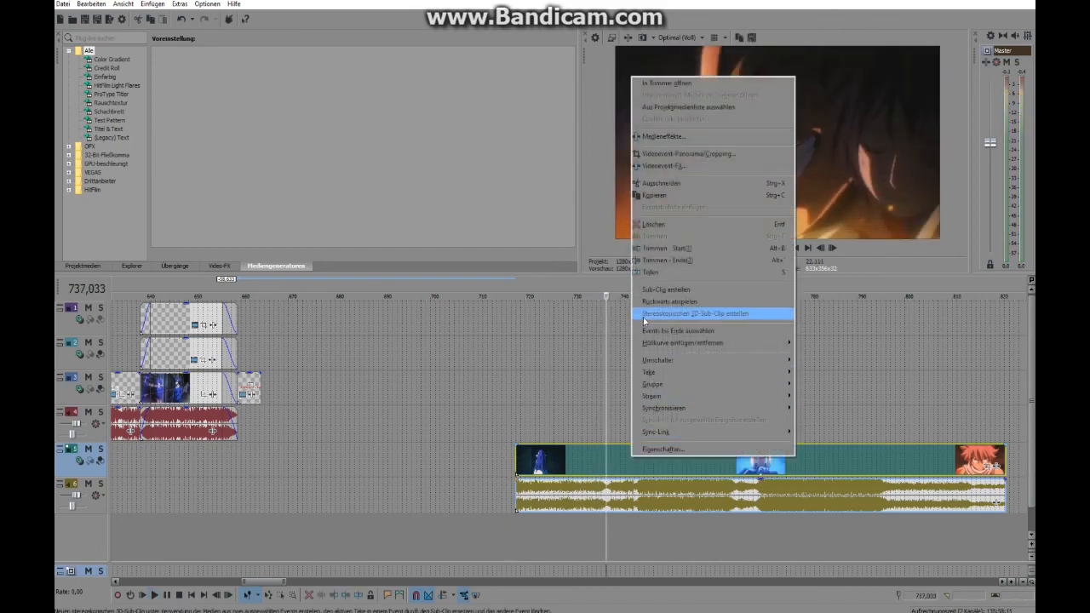
left_click(652, 261)
left_click_drag(556, 461, 276, 457)
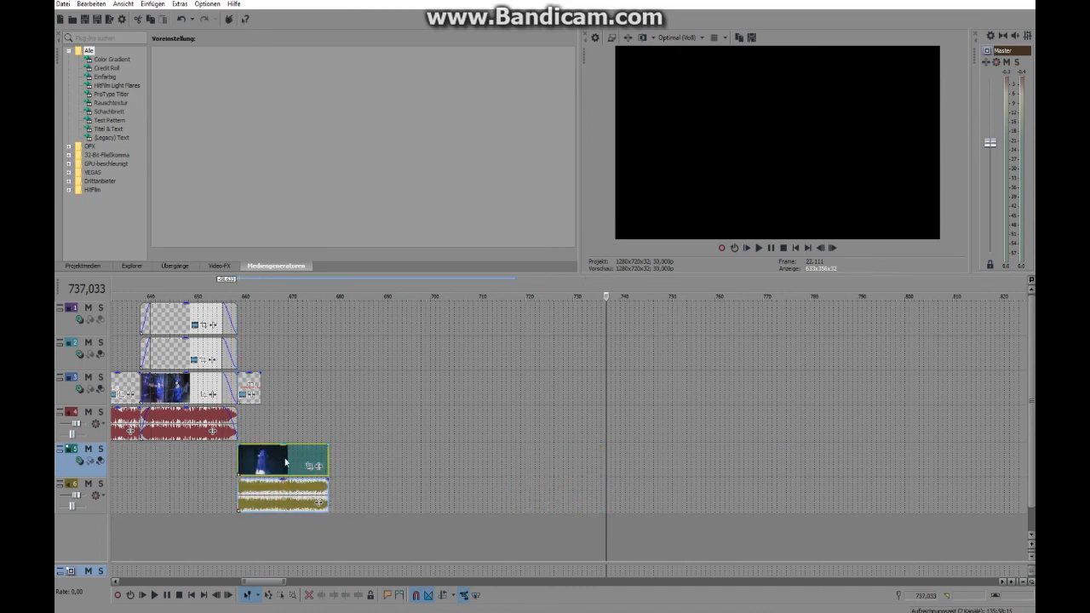
Step: Extend the outro AMV's end again and split the clip at 678,400
right_click(285, 463)
left_click(270, 465)
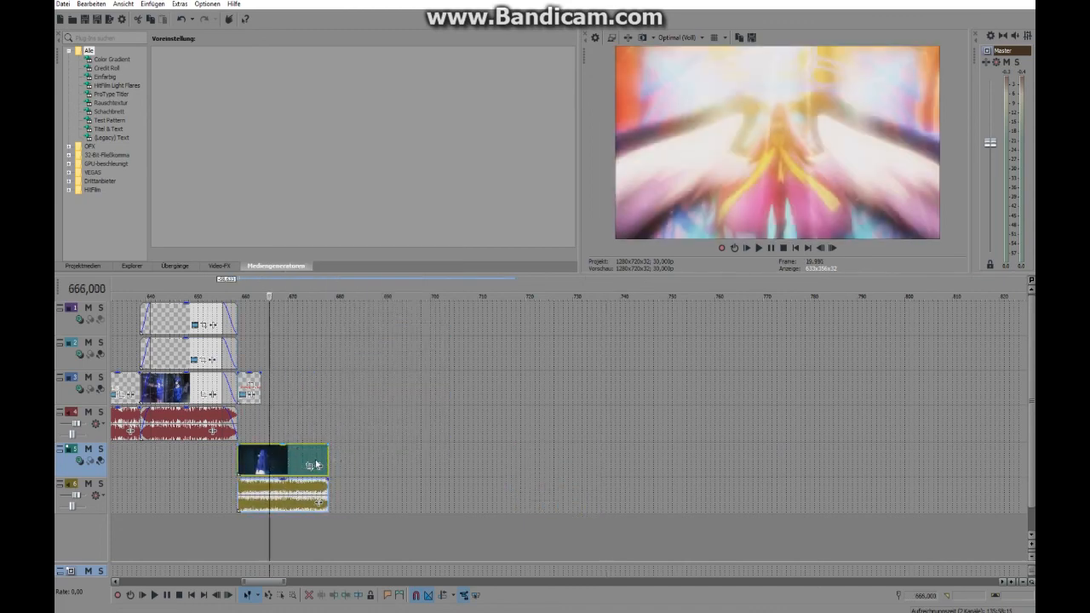
left_click(328, 462)
left_click_drag(328, 463, 660, 443)
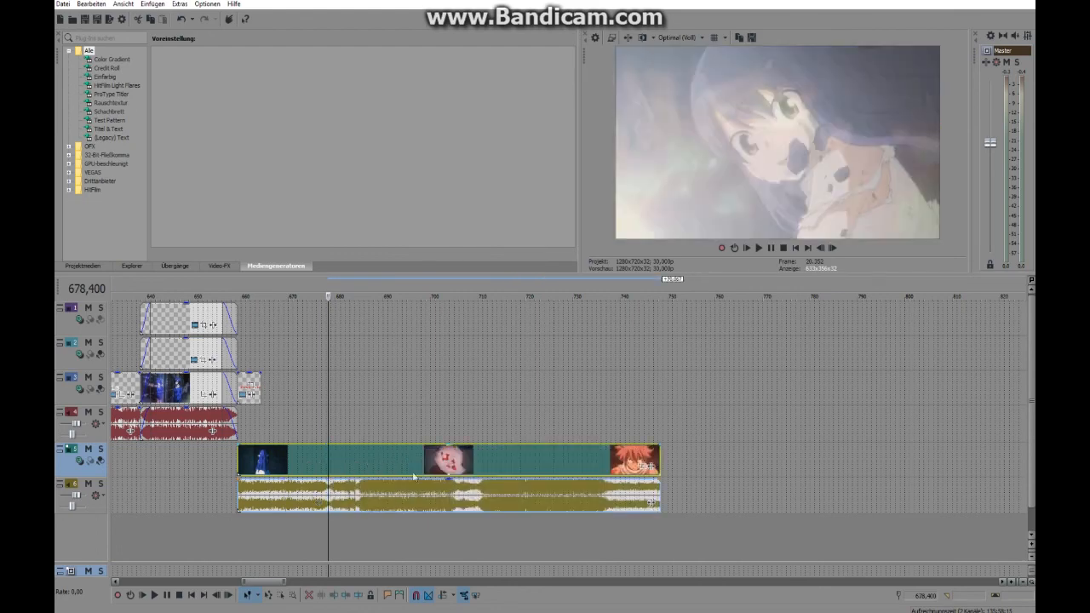
right_click(368, 463)
left_click(388, 278)
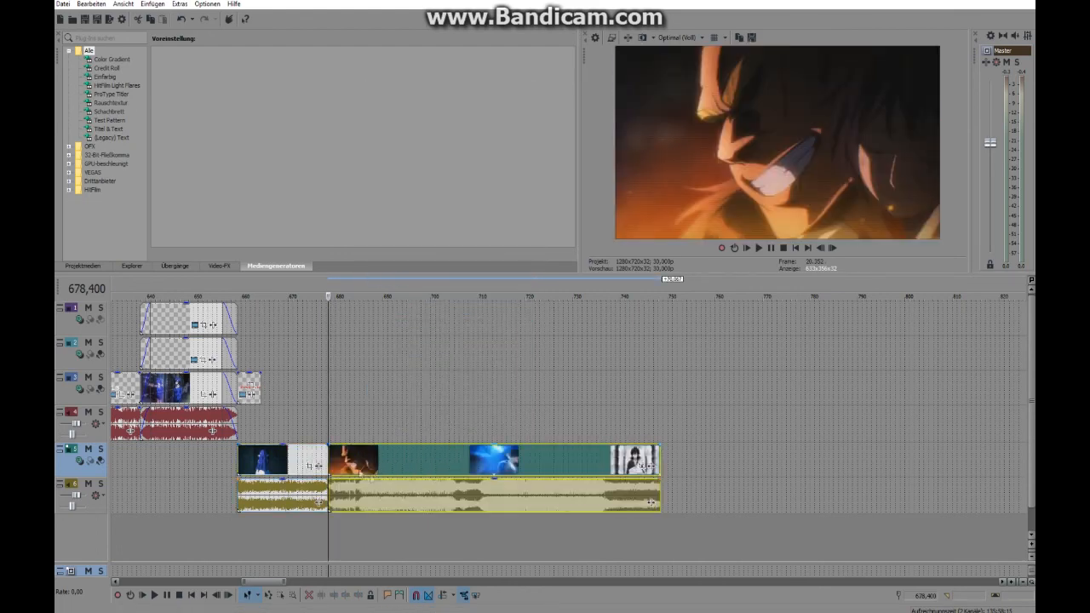
Step: Play through the second outro clip and trim its start at 710,267
left_click(358, 468)
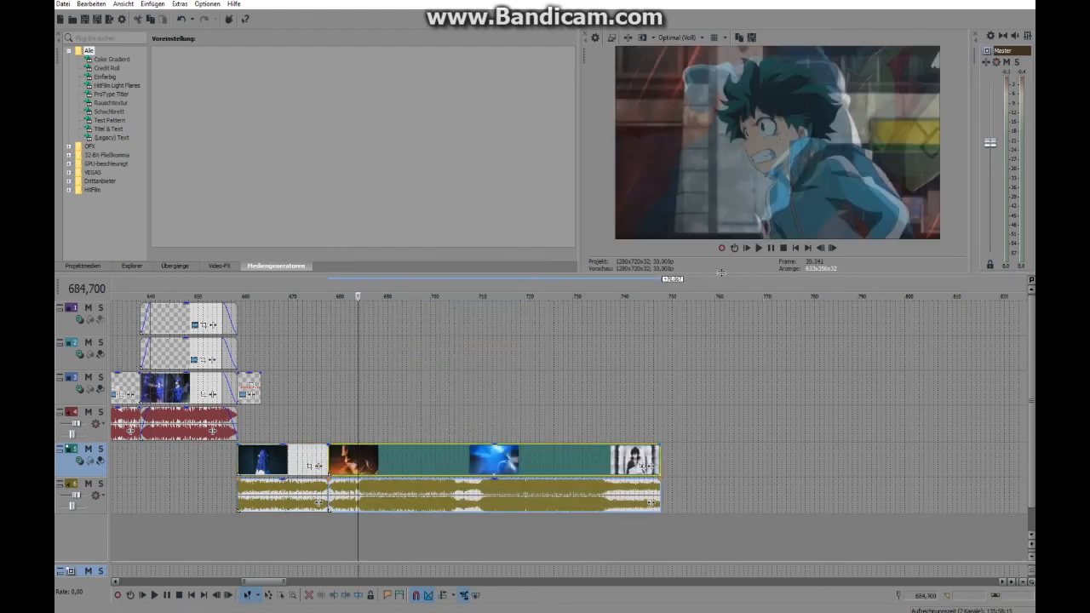
left_click(760, 248)
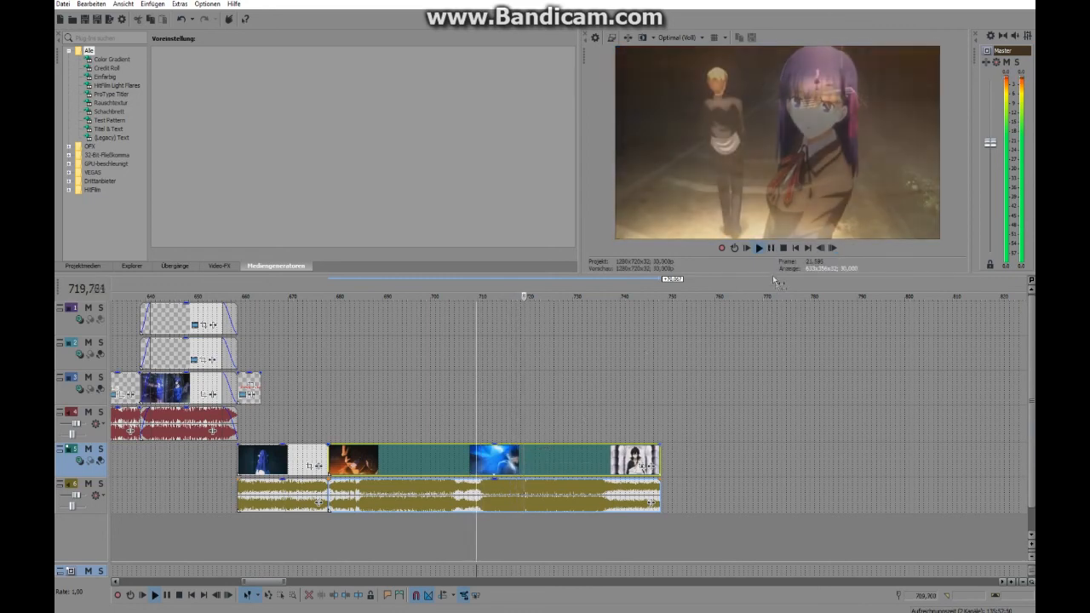
left_click(761, 248)
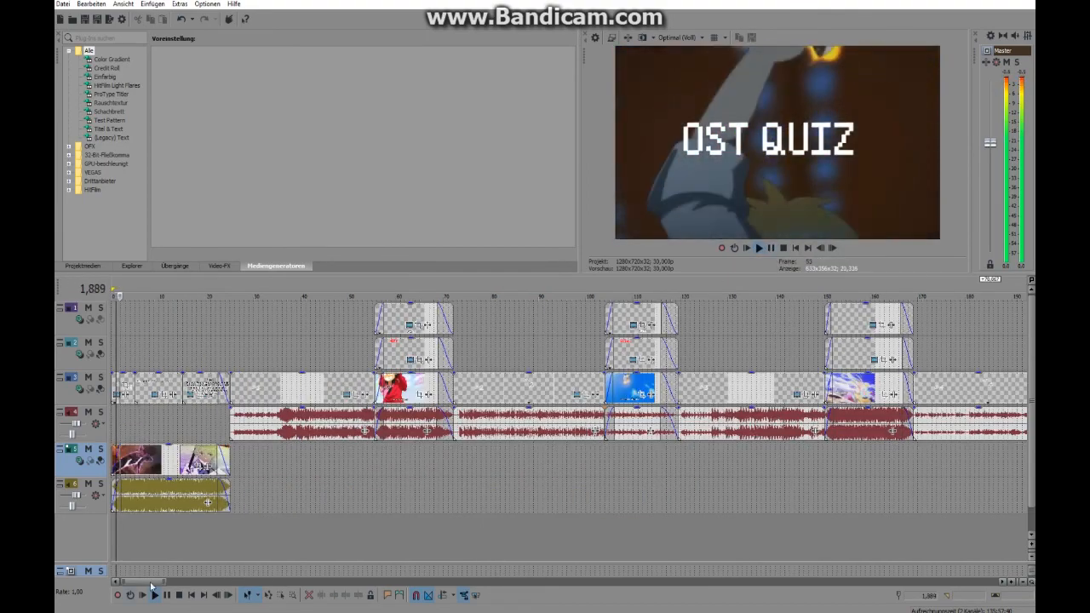
left_click_drag(148, 582, 259, 564)
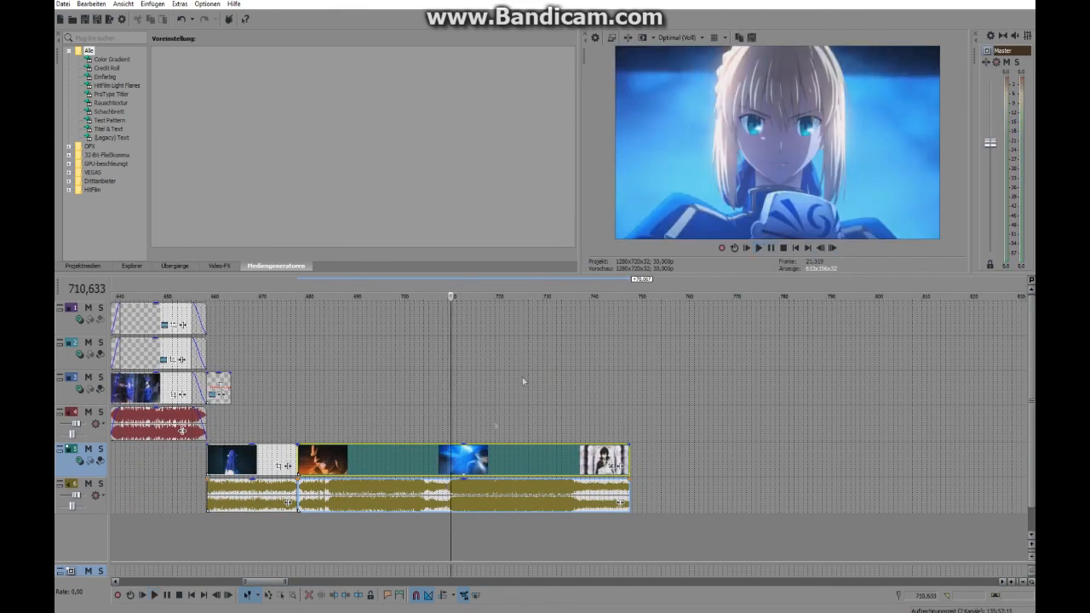
left_click(449, 491)
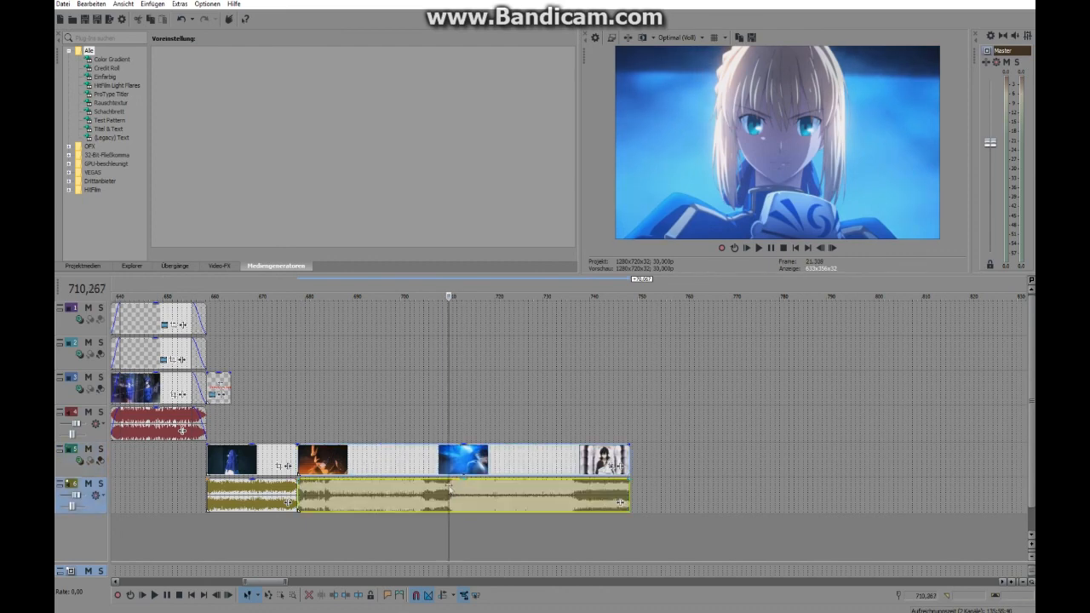
left_click(759, 249)
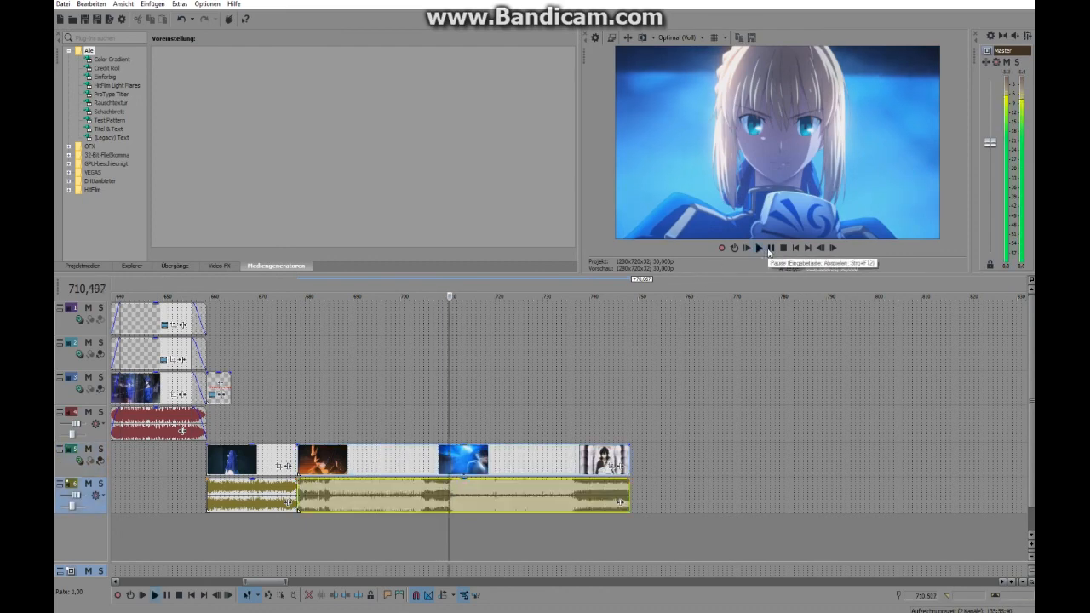
left_click(492, 451)
right_click(492, 452)
left_click(572, 253)
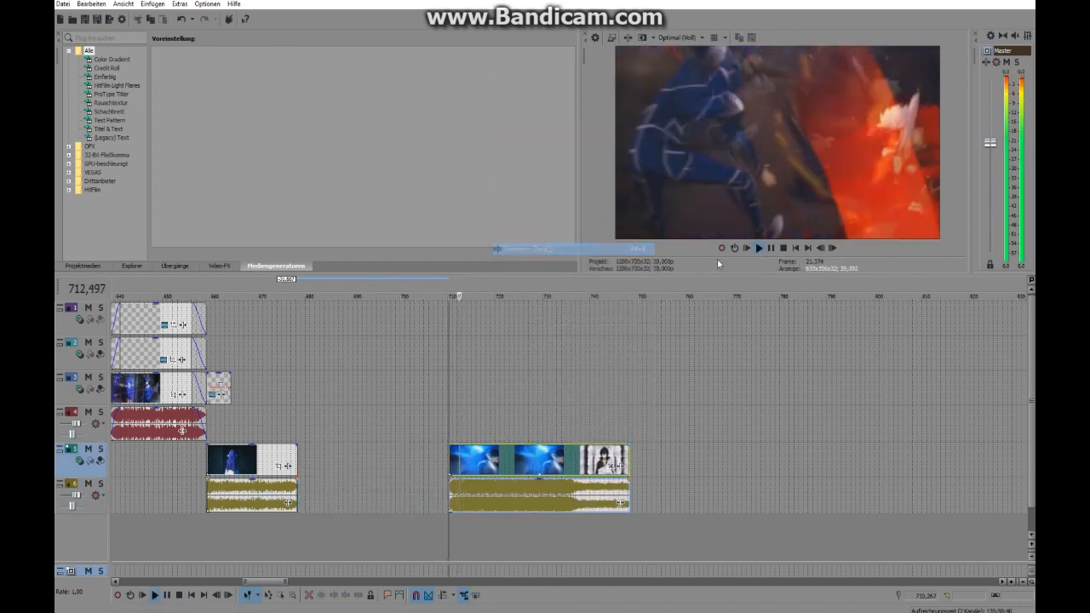
left_click(773, 248)
Step: Play the first outro clip past the THANKS FOR WATCHING title and stop the playhead at 672,033
left_click(231, 461)
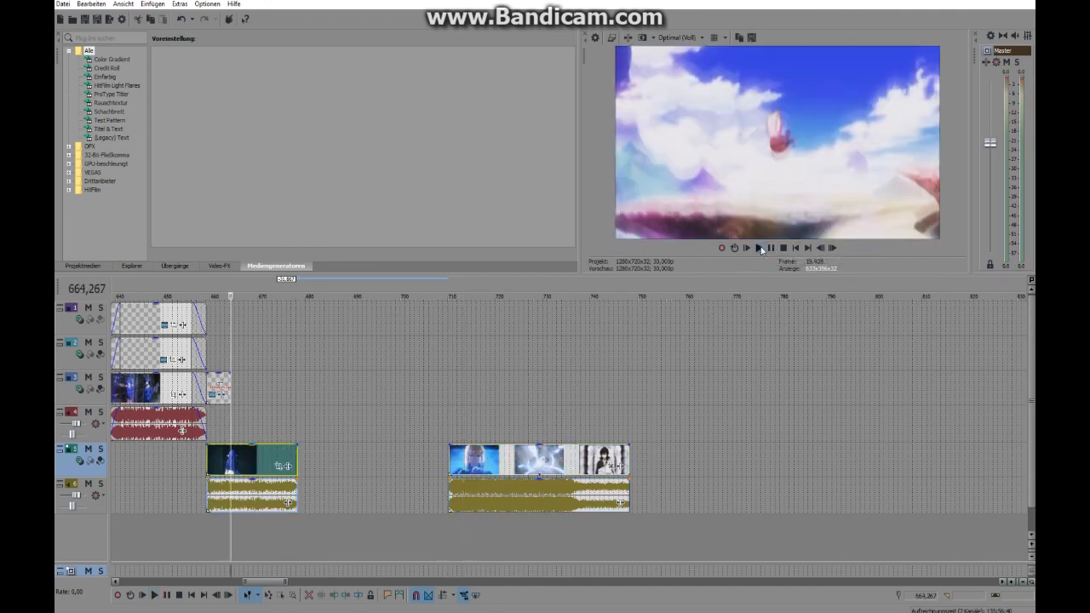
left_click(761, 249)
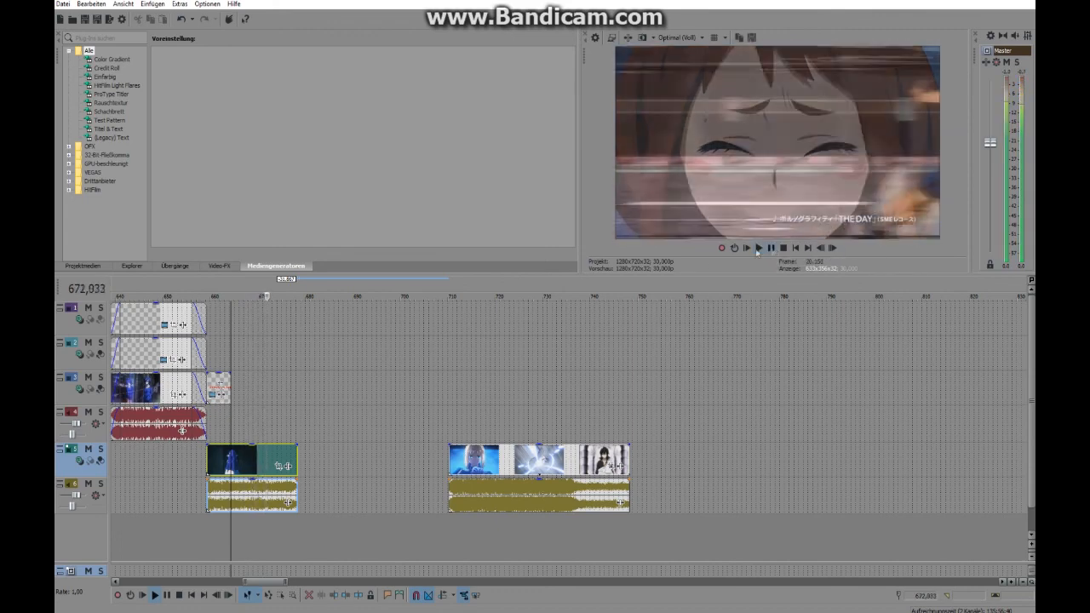
key("space")
right_click(251, 449)
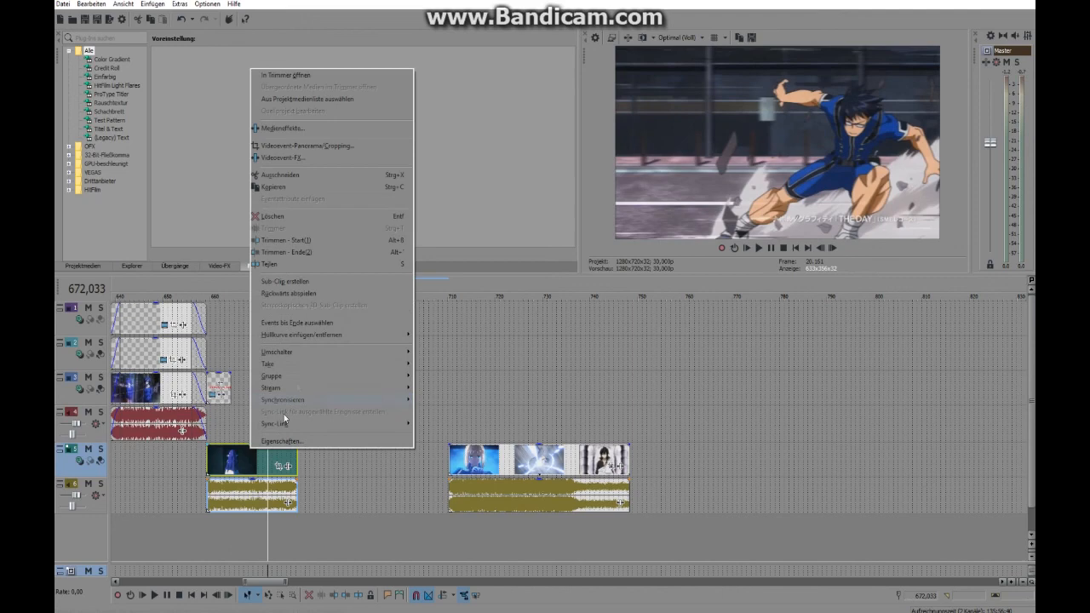
left_click(284, 242)
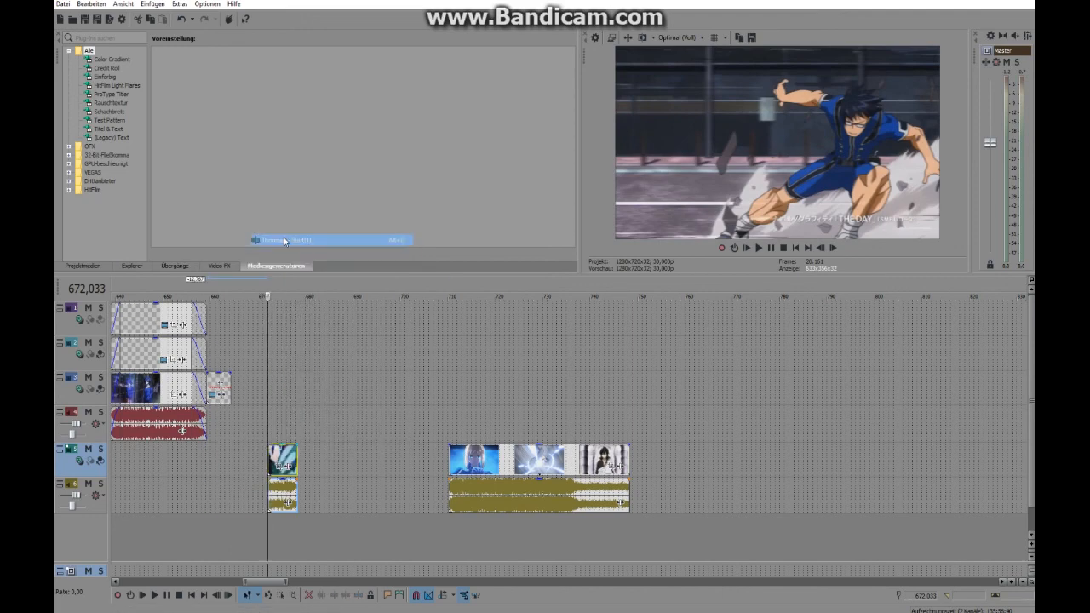
left_click(182, 19)
Step: Split the first outro clip at 672,033 and delete the part after the cut
right_click(237, 460)
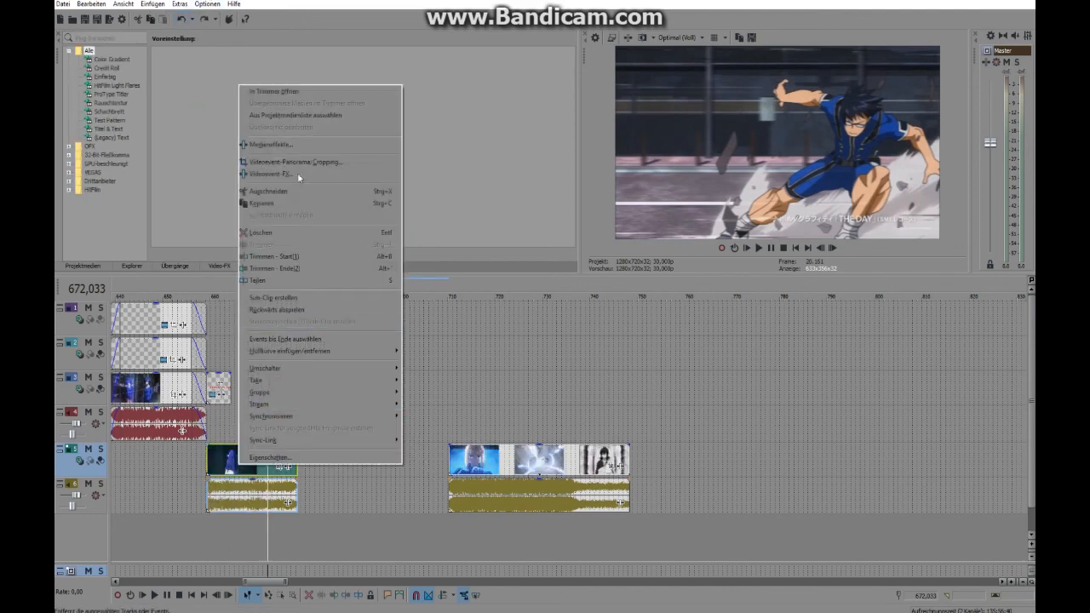
left_click(289, 282)
key("Delete")
Step: Move the second outro clip directly behind the first and play back the outro from 660,300
left_click_drag(458, 464, 281, 459)
left_click(213, 462)
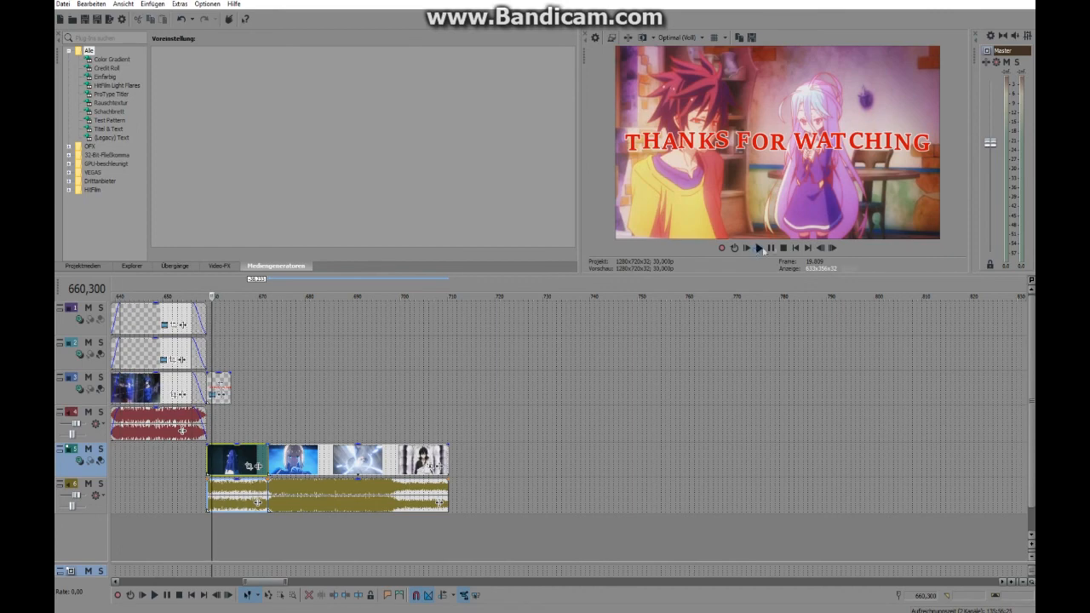
left_click(759, 248)
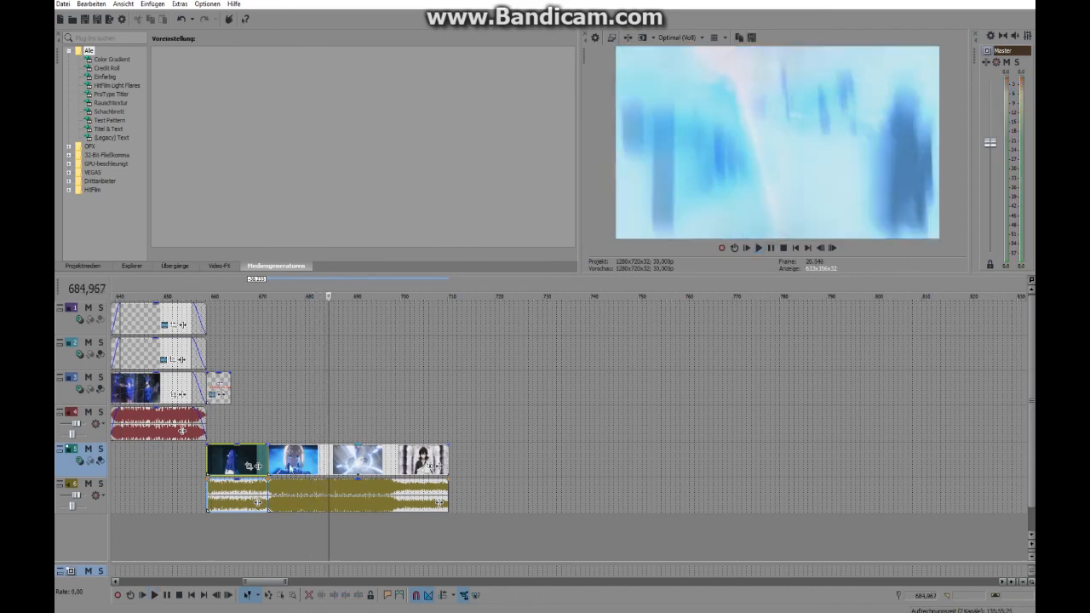
Step: Trim the second outro clip's end at 684,967, then delete that clip from the timeline
left_click(331, 268)
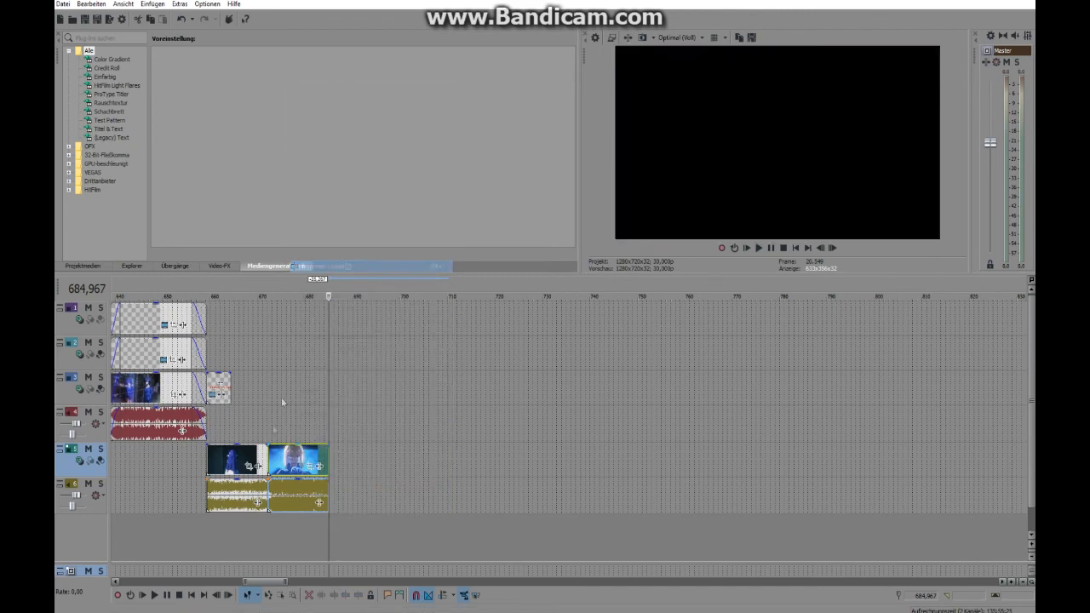
left_click(324, 223)
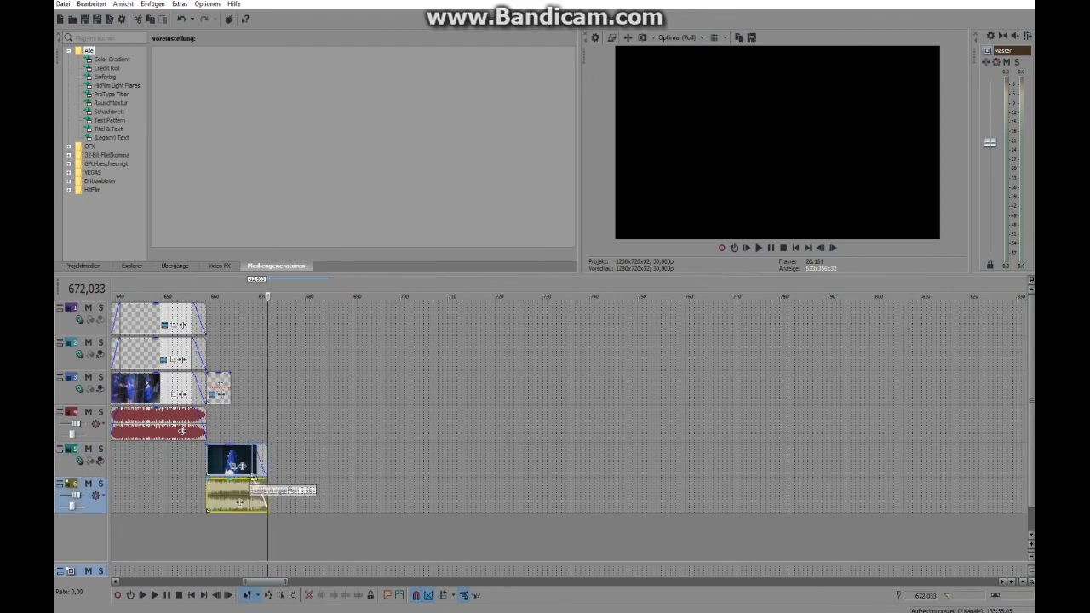
Step: Move the playhead back to 668,700 and play back the faded end of the outro clip
key("Left")
key("Left")
key("Left")
key("Left")
key("Left")
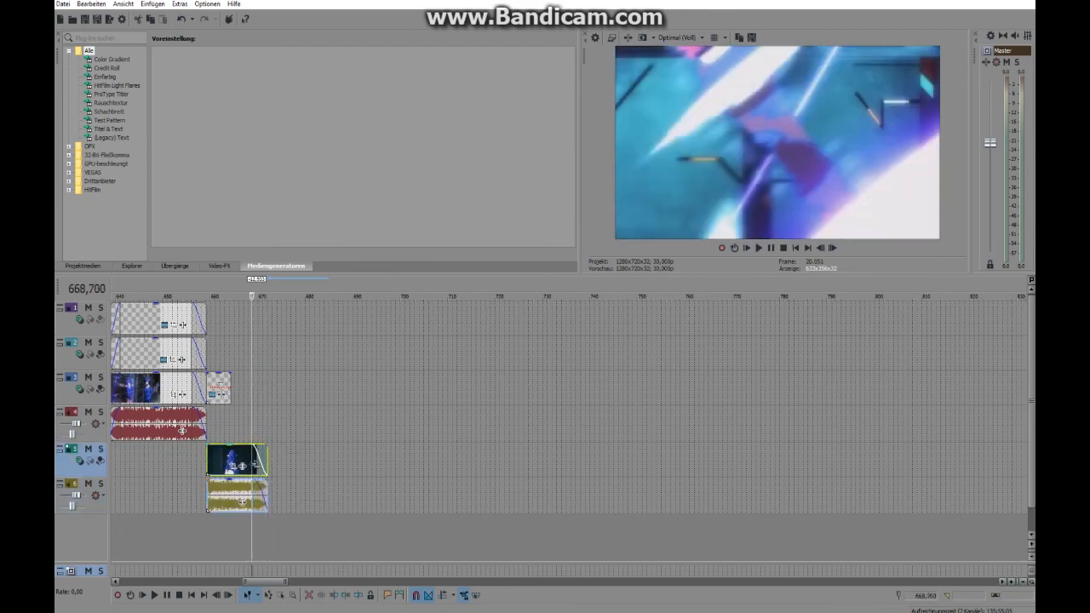
left_click(757, 249)
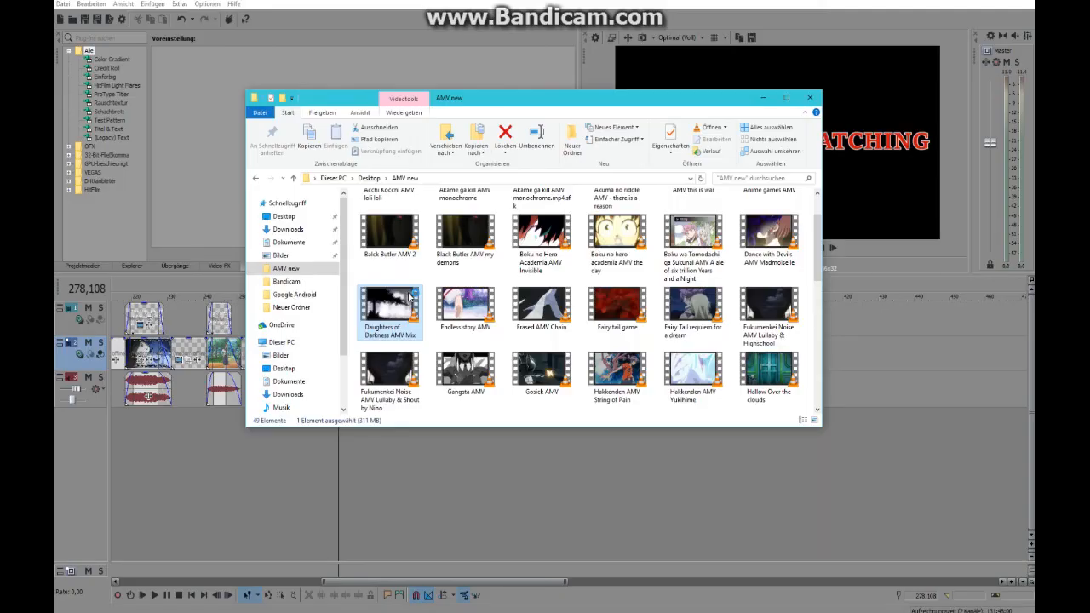
Step: Open Daughters of Darkness AMV Mix from the AMV new folder in VLC media player, skim through its scenes, and close the player
double_click(409, 294)
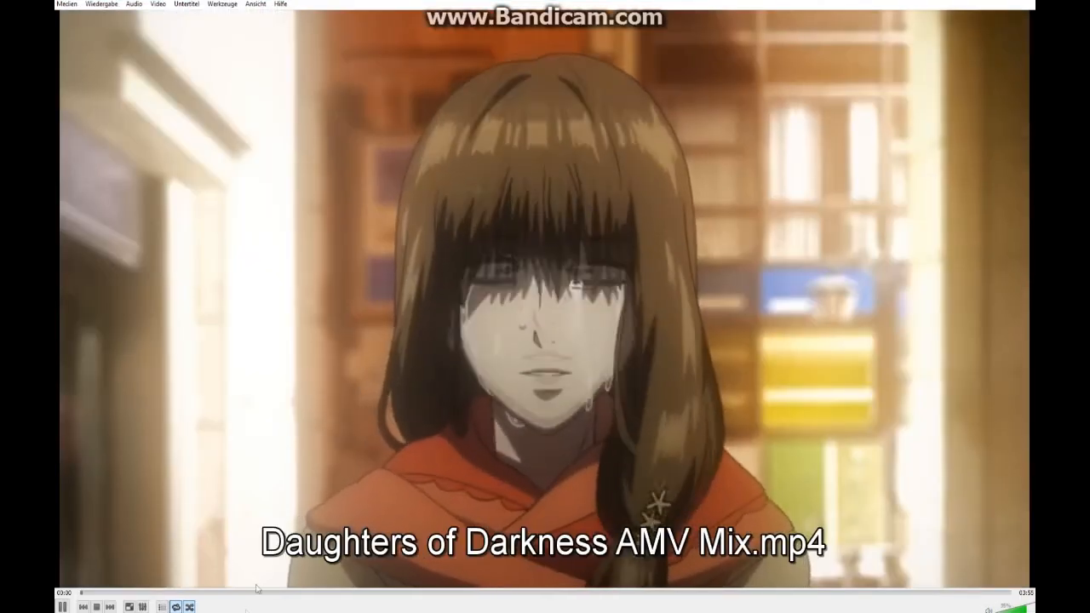
left_click(241, 593)
left_click(379, 594)
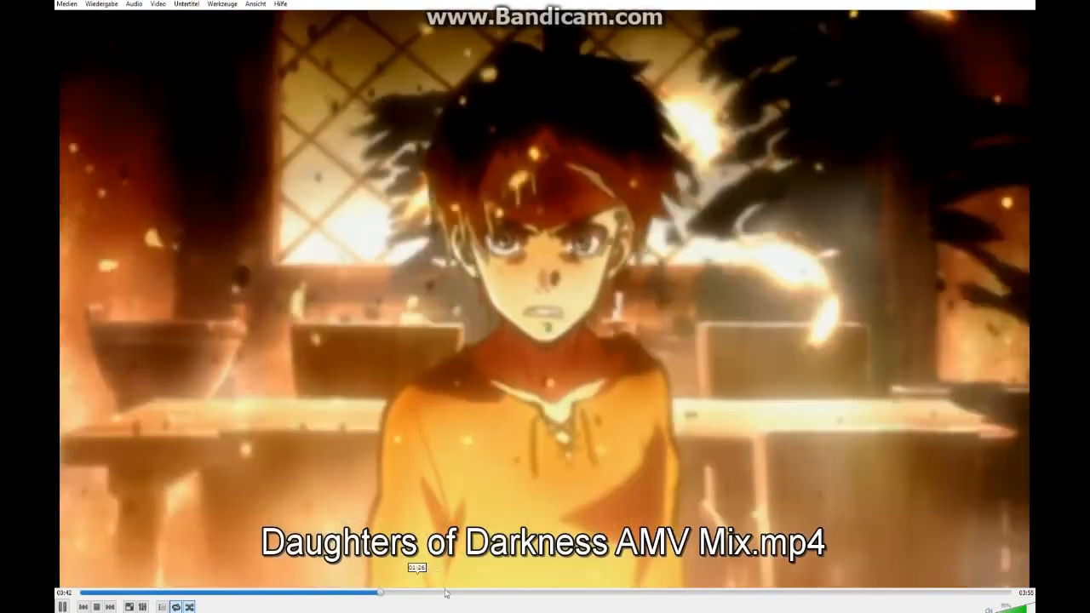
left_click(503, 595)
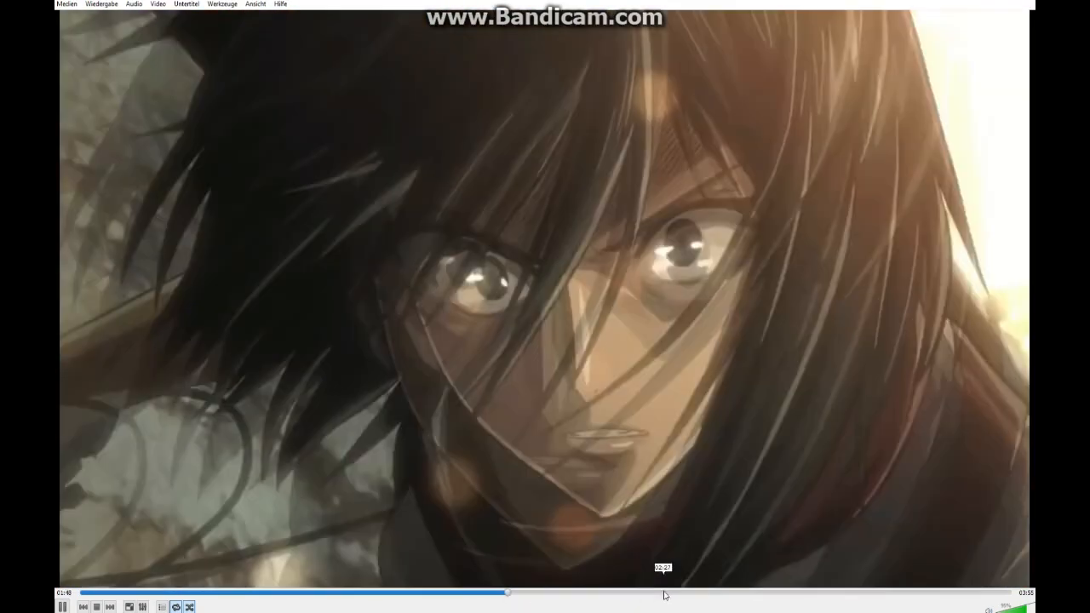
left_click(672, 594)
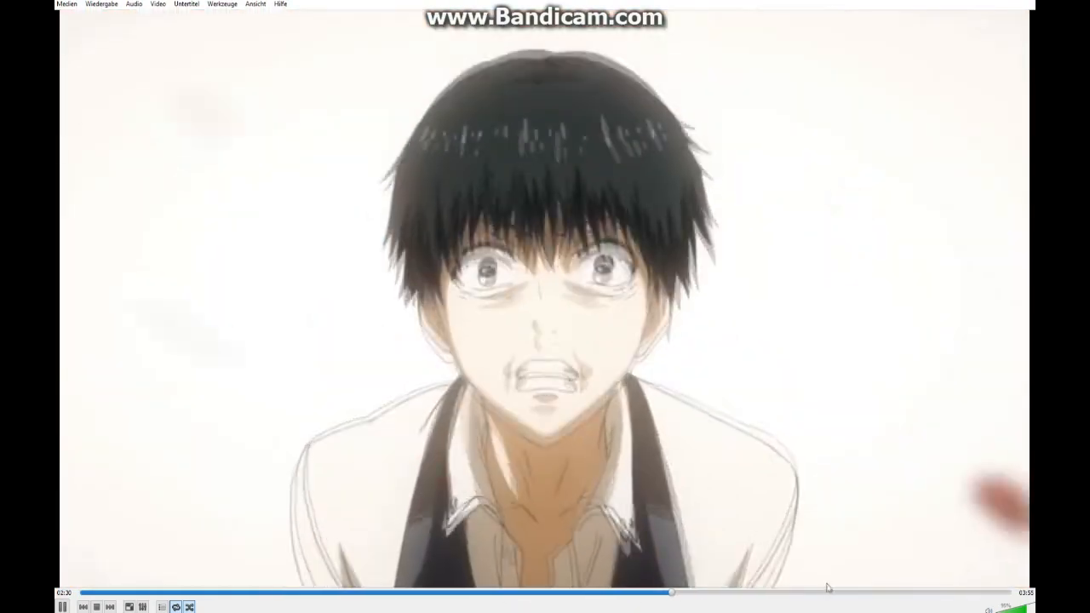
left_click(826, 593)
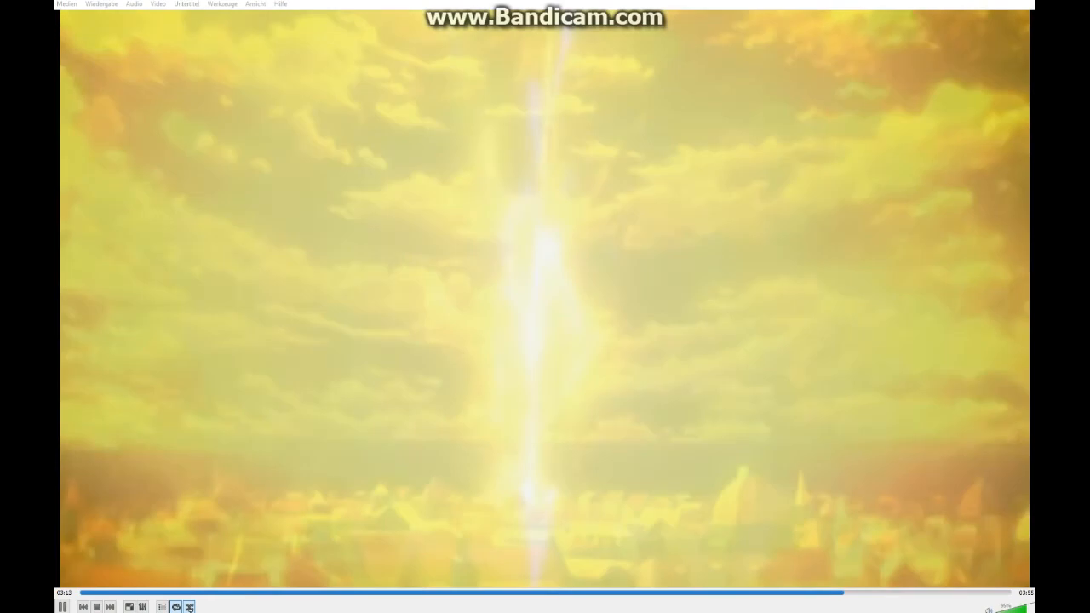
right_click(191, 612)
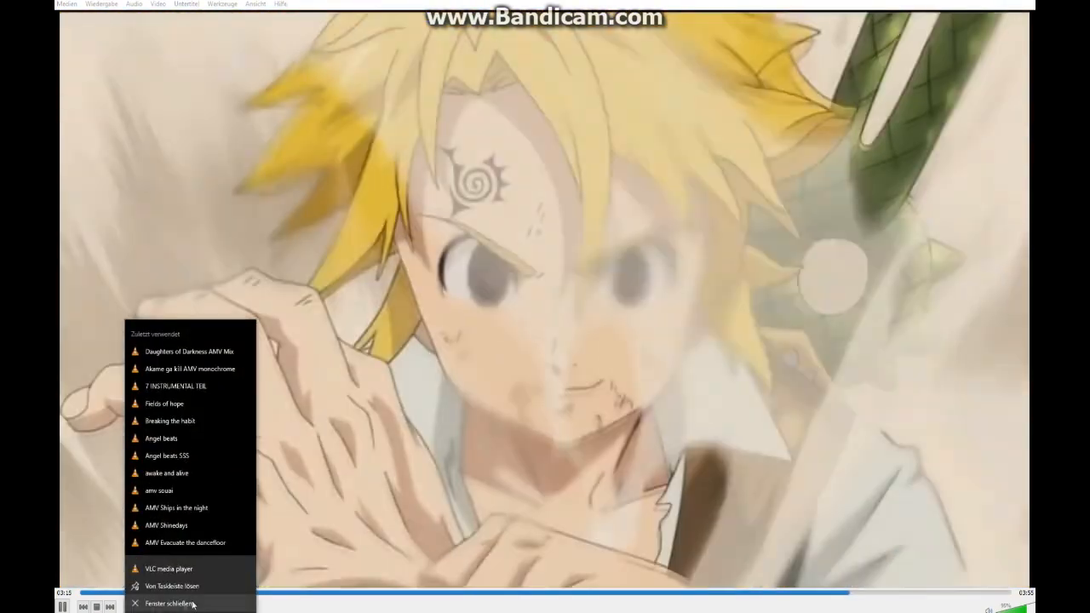
left_click(168, 608)
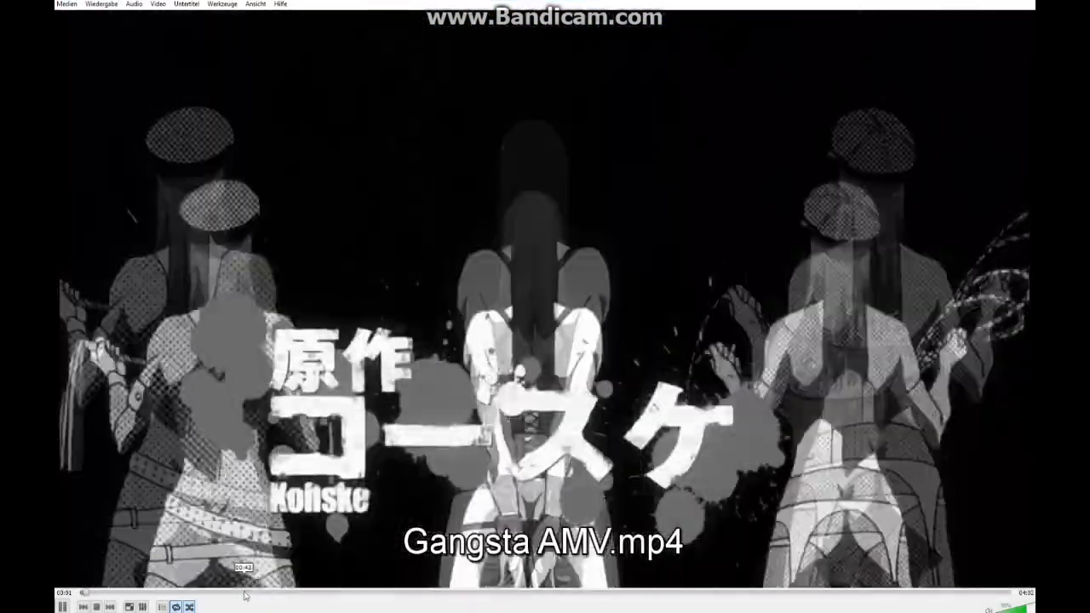
Step: Skim through the scenes of Gangsta AMV and Bungou stray dogs AMV opening, and close the player
left_click(245, 593)
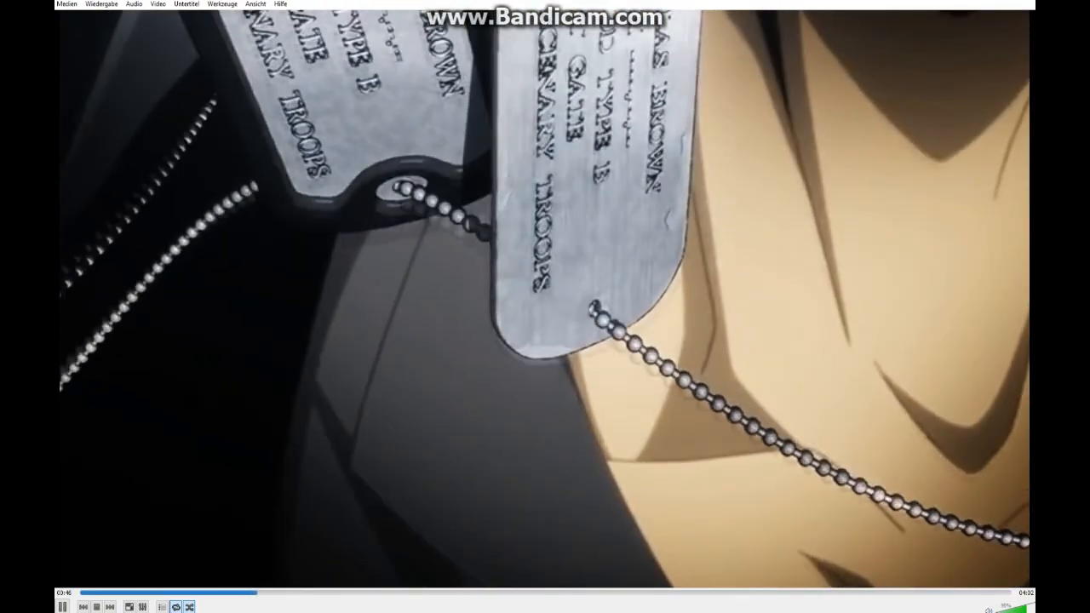
left_click(416, 593)
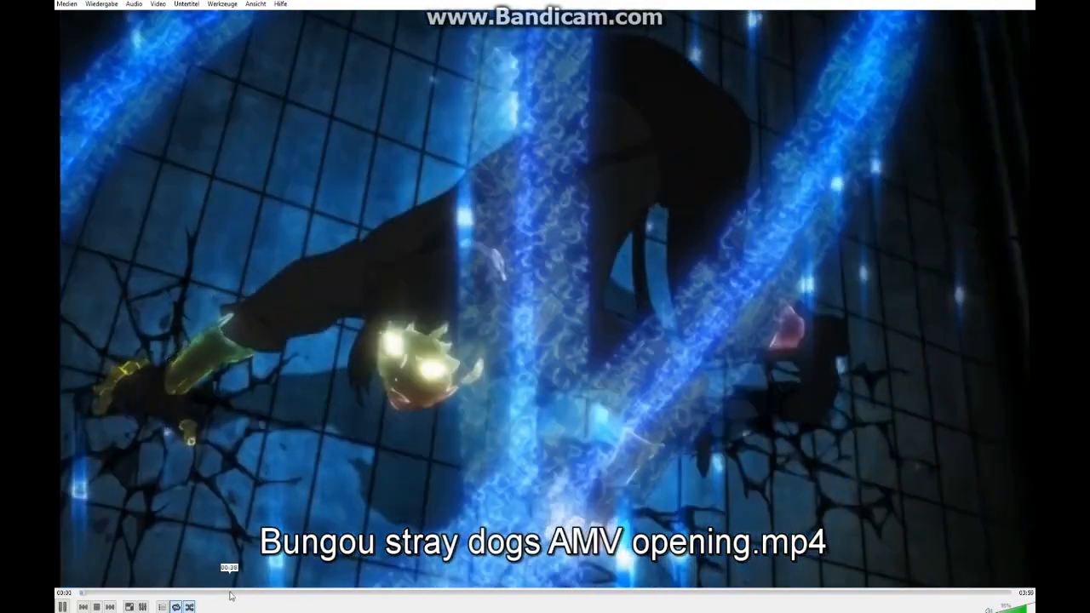
left_click(230, 594)
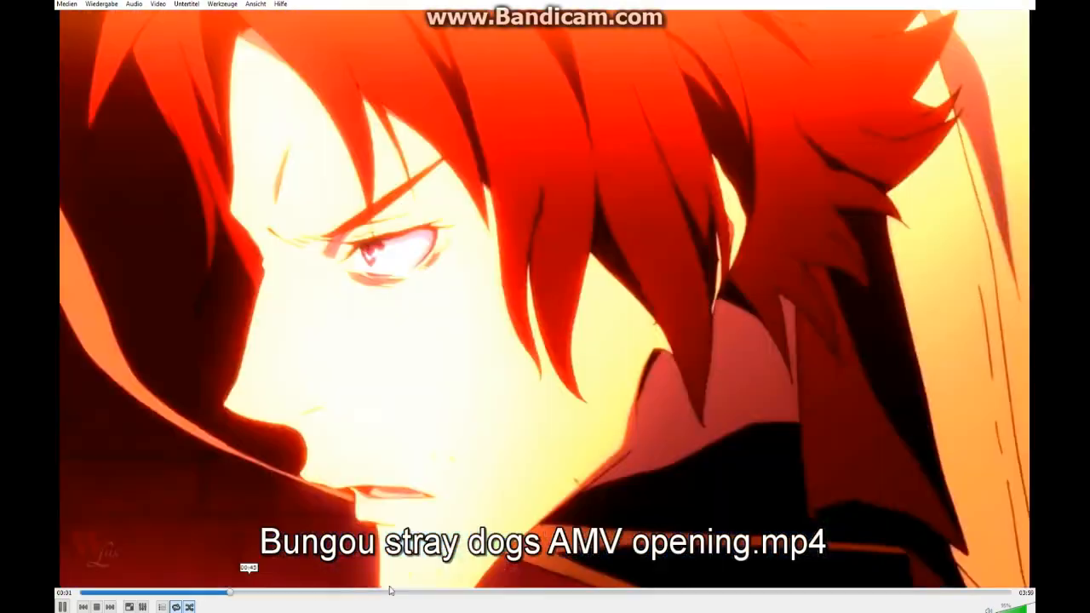
left_click(412, 593)
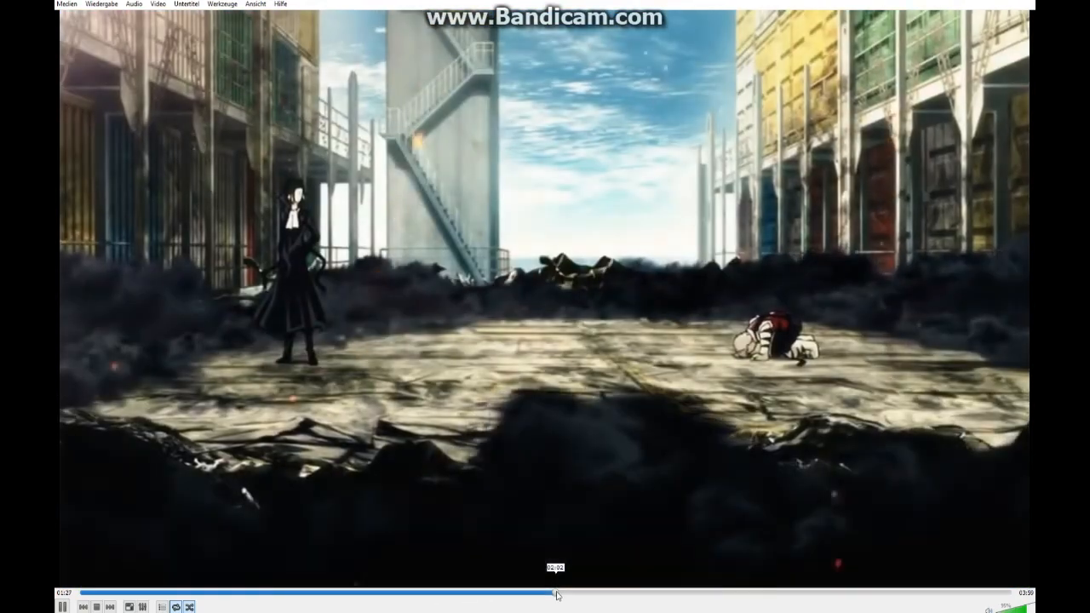
left_click(556, 593)
left_click(657, 594)
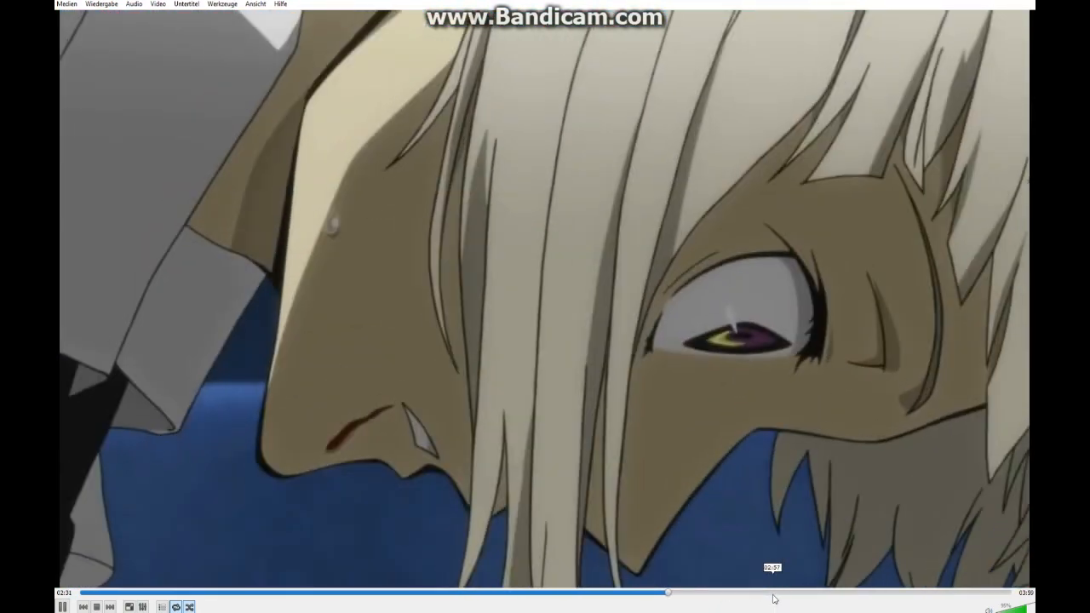
left_click(774, 594)
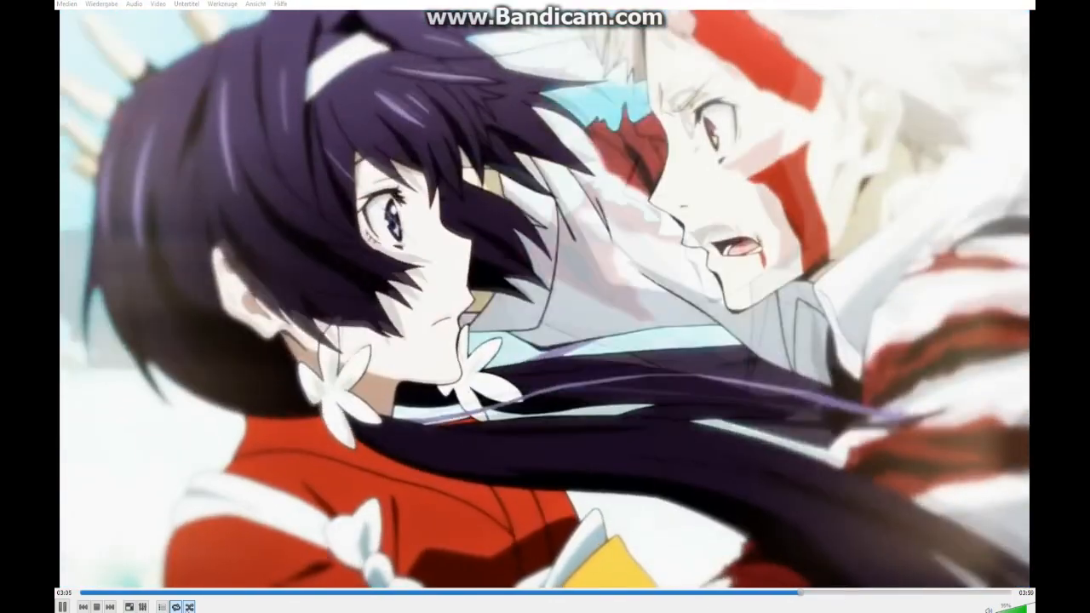
right_click(184, 612)
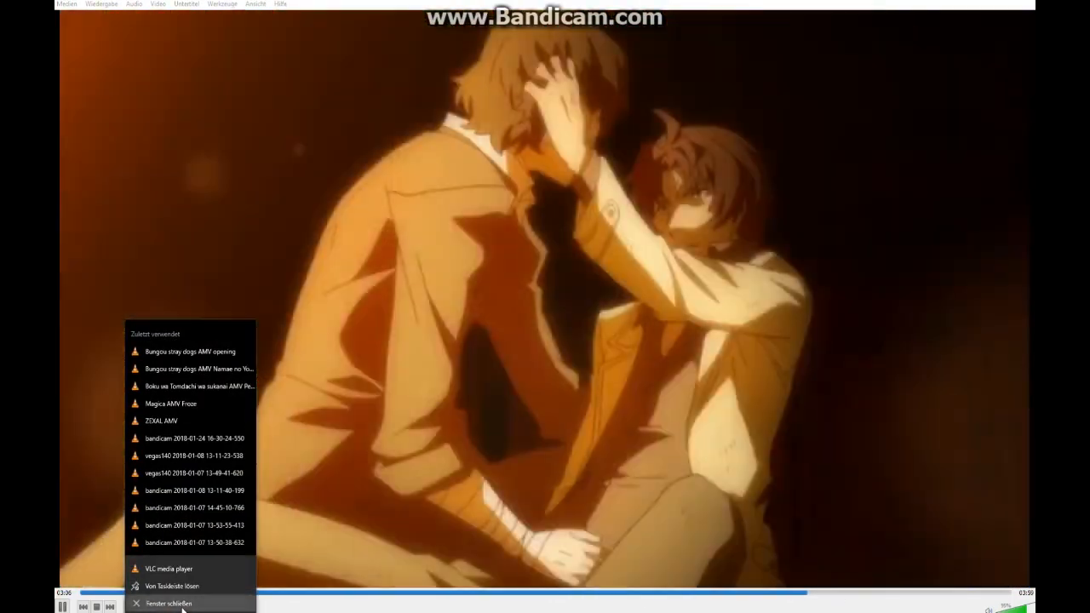
left_click(181, 605)
Step: Open Puella Magi AMV Mami Theme, skim through its scenes from start to end, and close the player
double_click(477, 328)
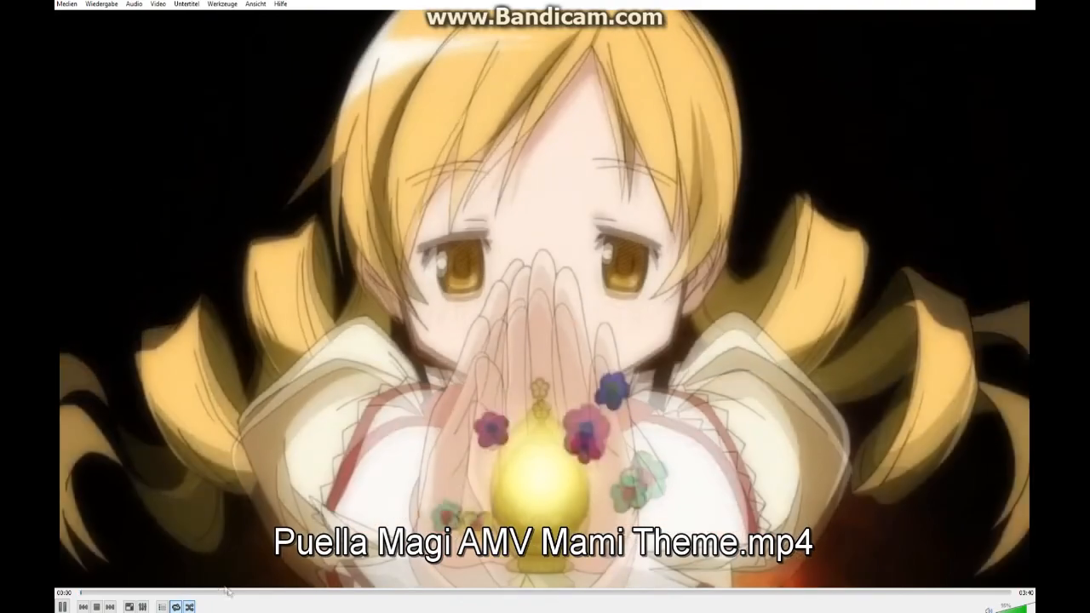
left_click(228, 593)
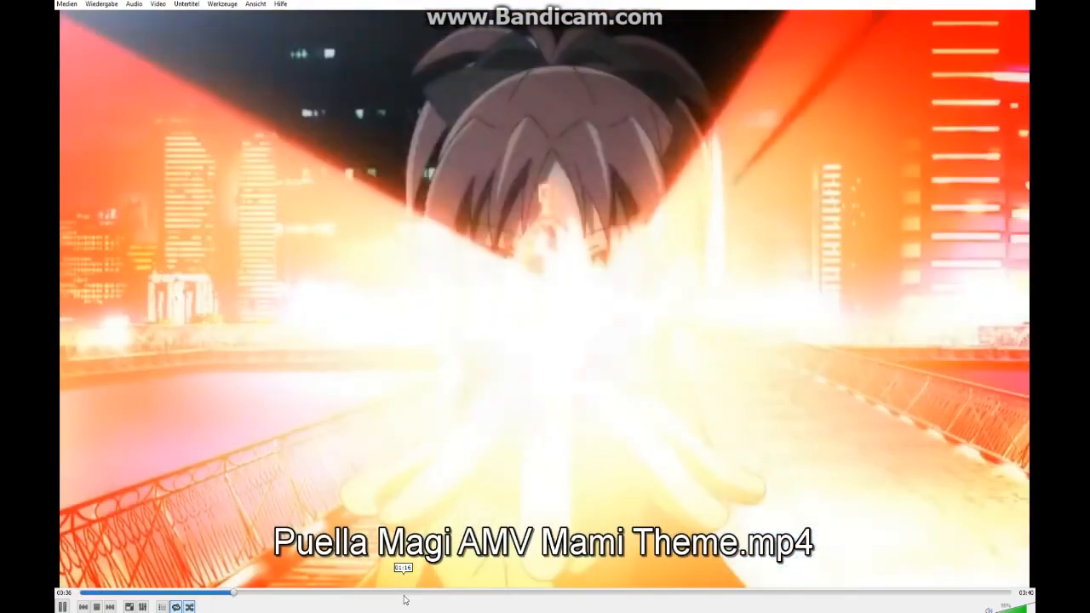
left_click(405, 595)
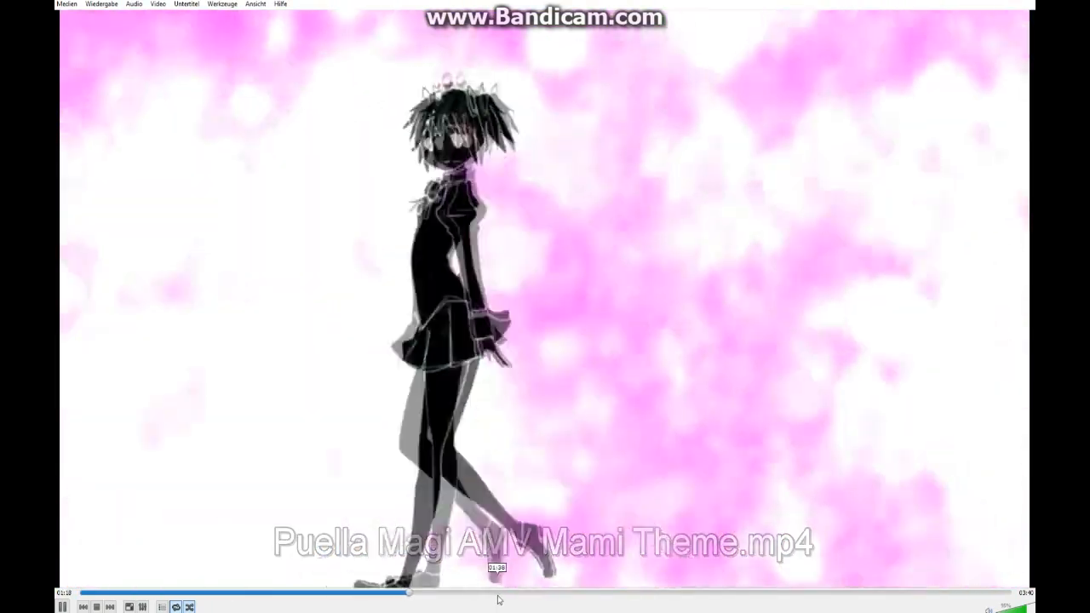
left_click(497, 594)
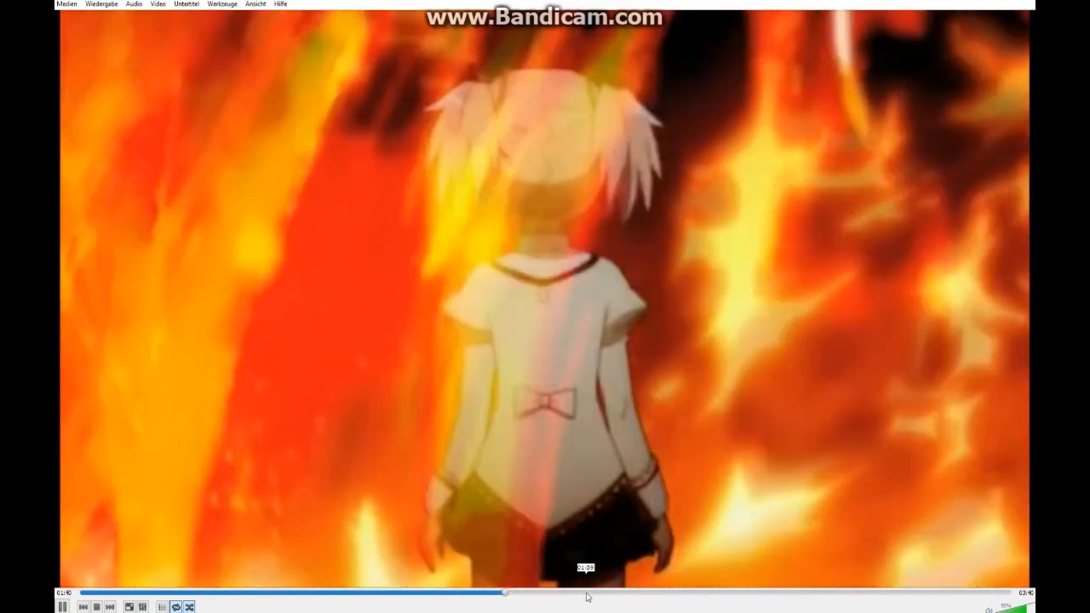
left_click(586, 594)
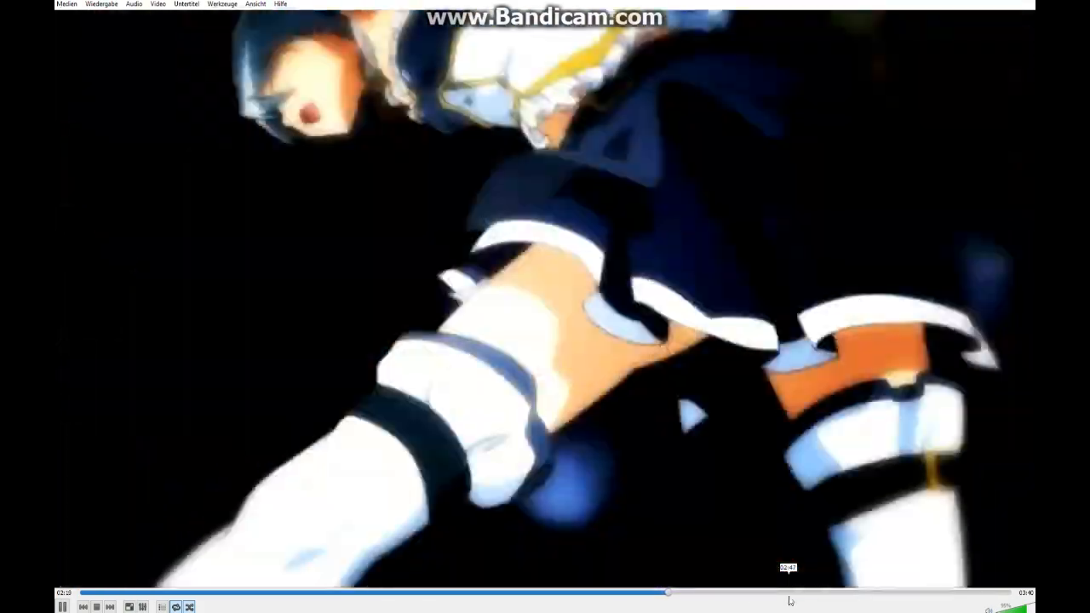
left_click(790, 596)
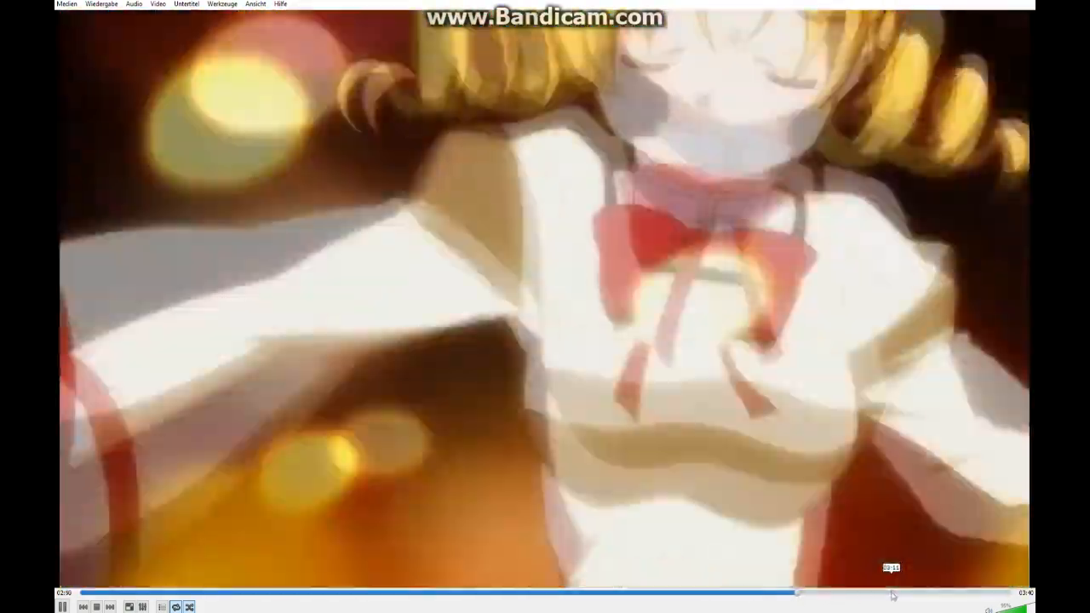
left_click(891, 595)
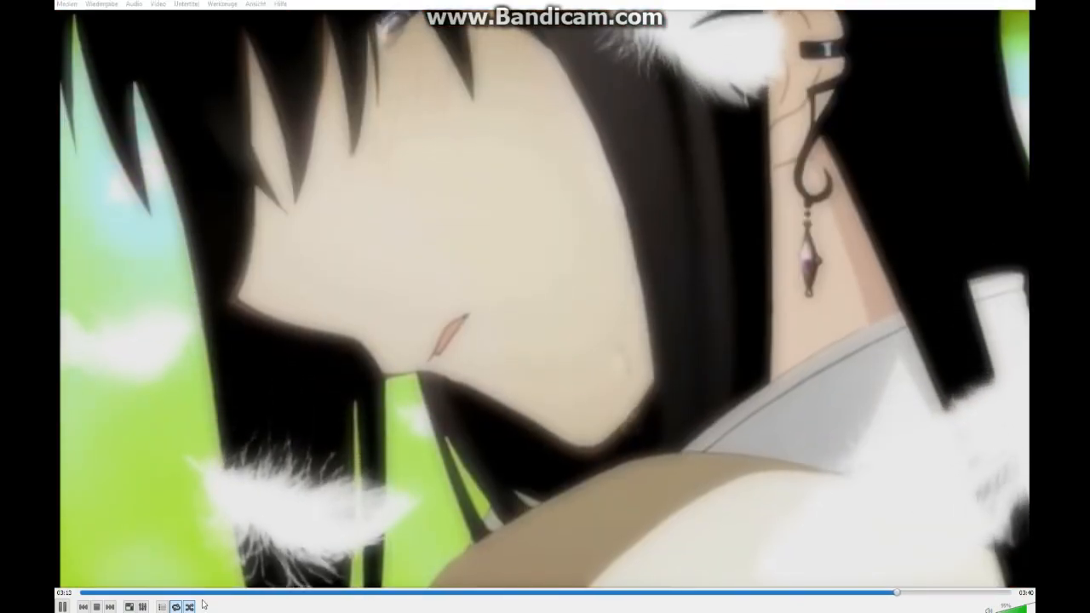
right_click(191, 612)
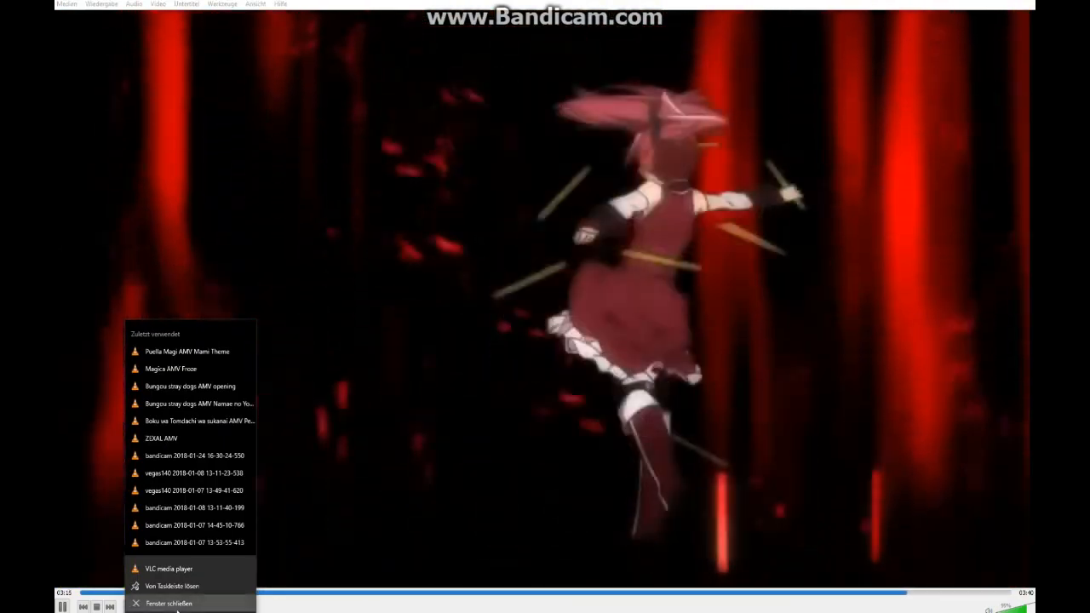
left_click(177, 608)
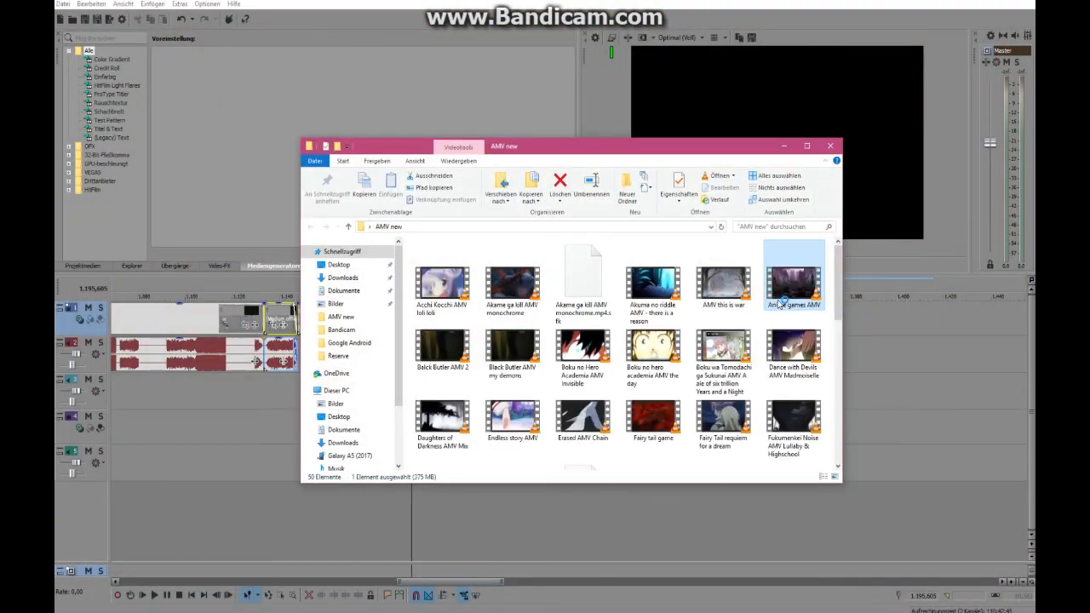
Step: Open Anime games AMV from the AMV new folder, skim through its scenes, and close the player
double_click(793, 277)
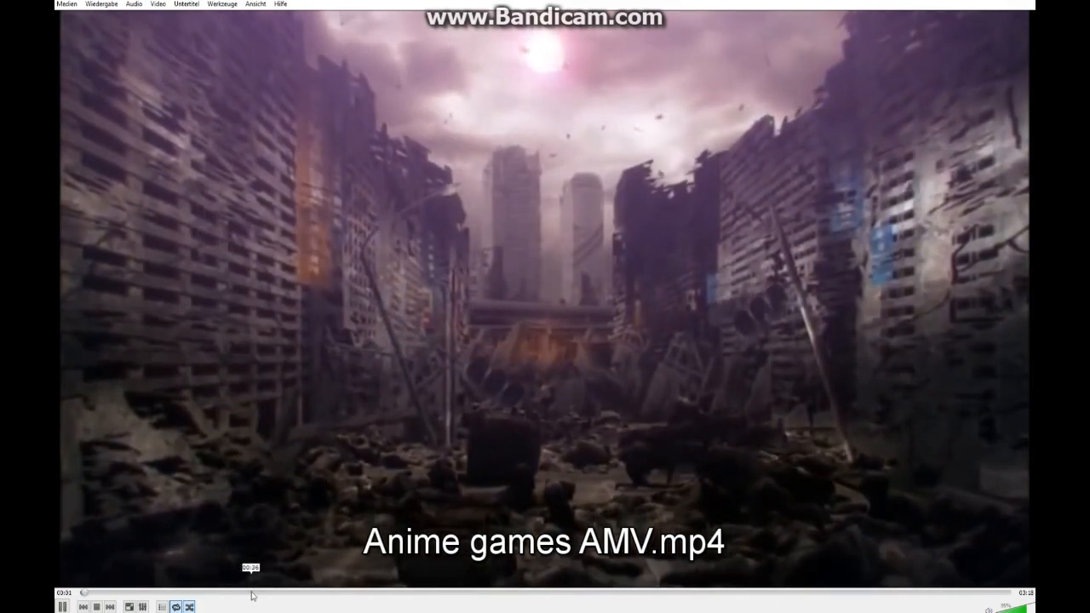
left_click(252, 594)
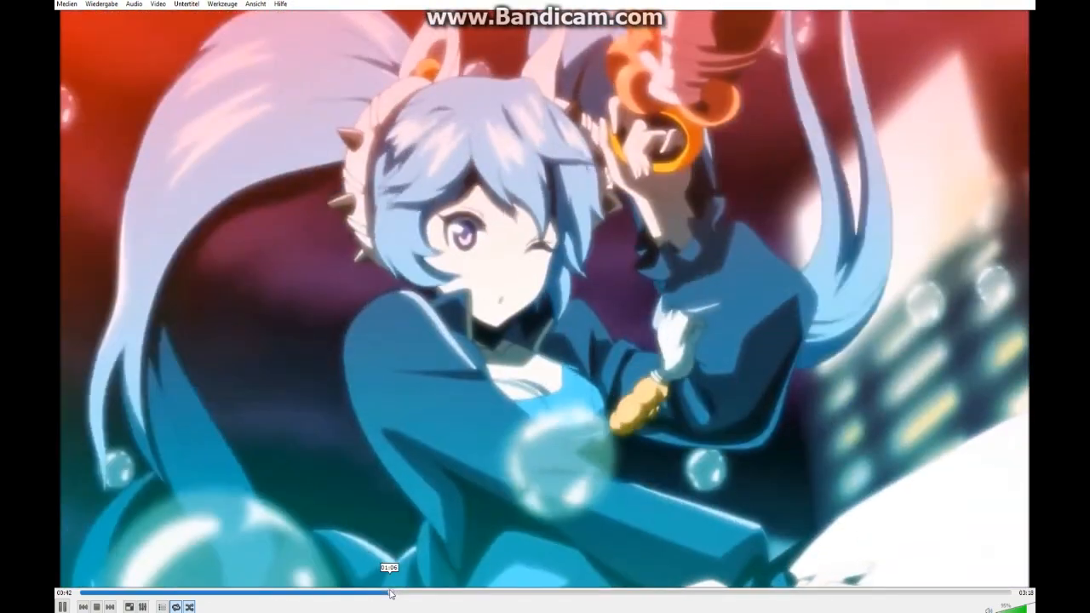
left_click(391, 594)
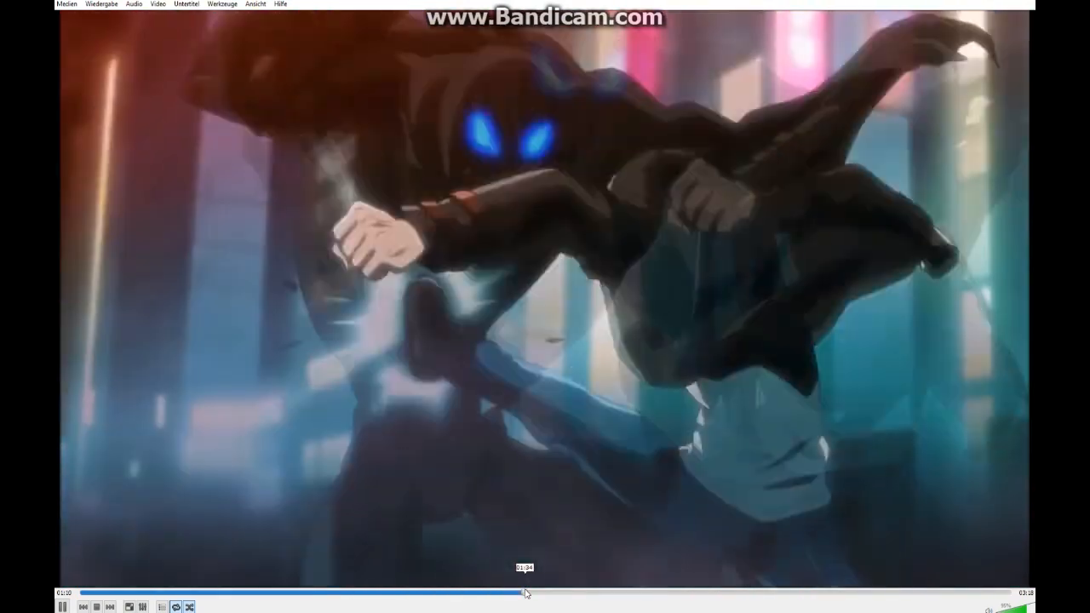
left_click(525, 594)
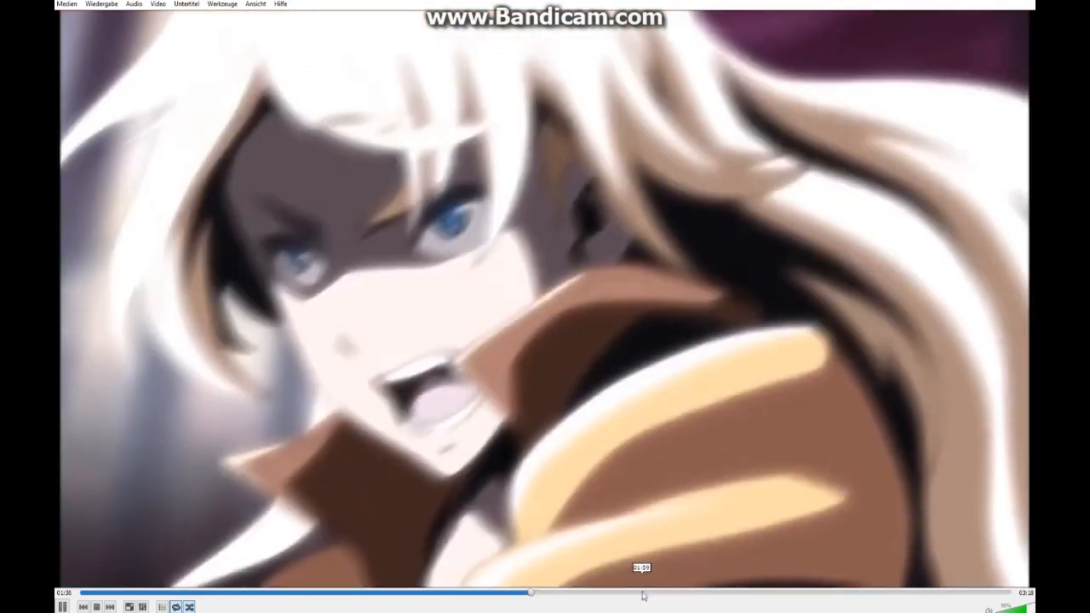
left_click(643, 594)
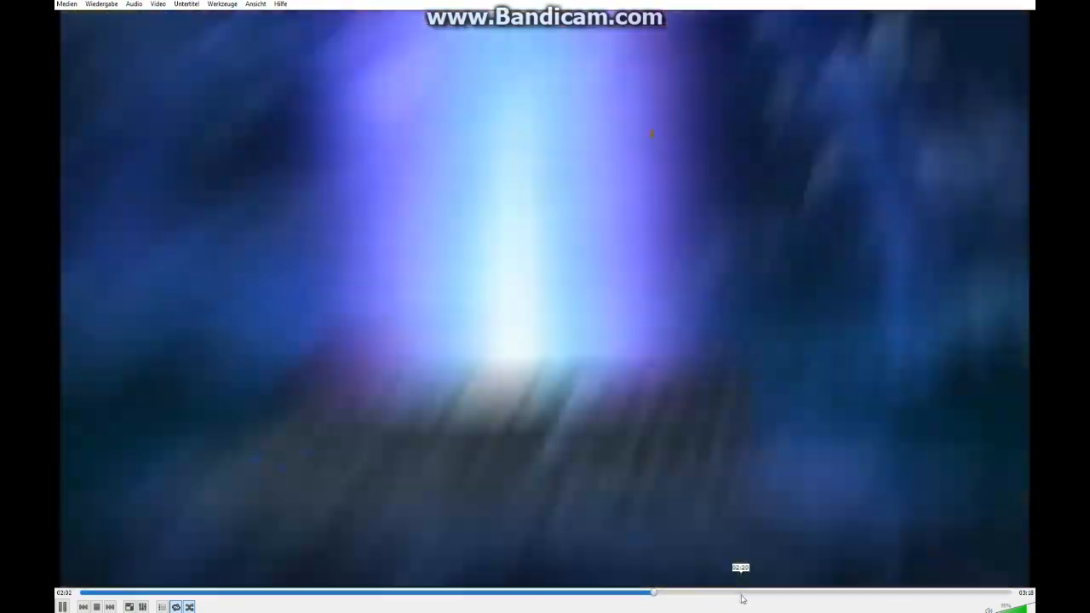
left_click(741, 594)
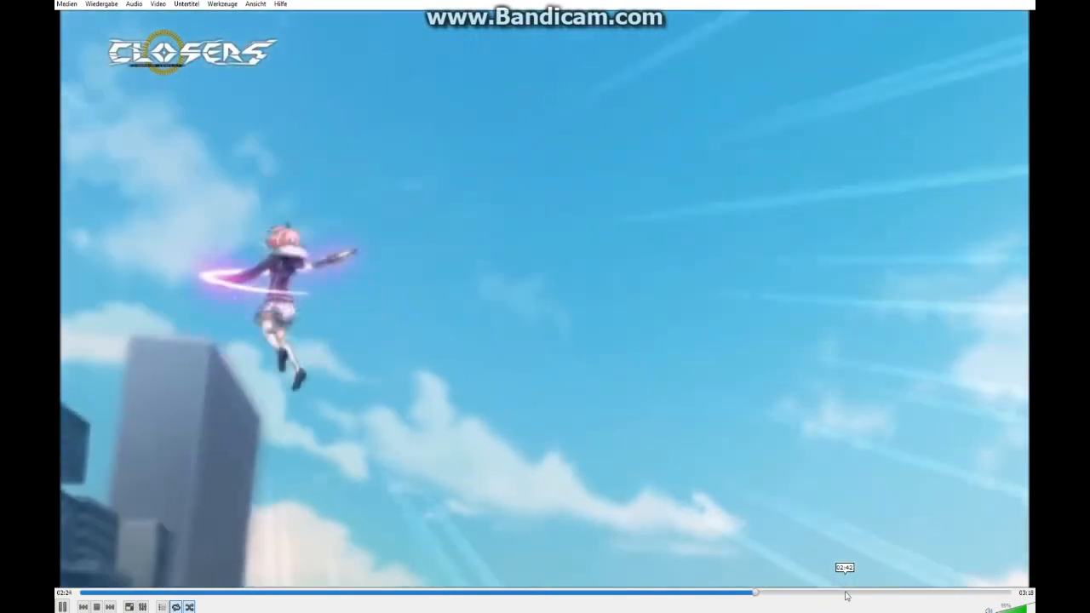
left_click(847, 593)
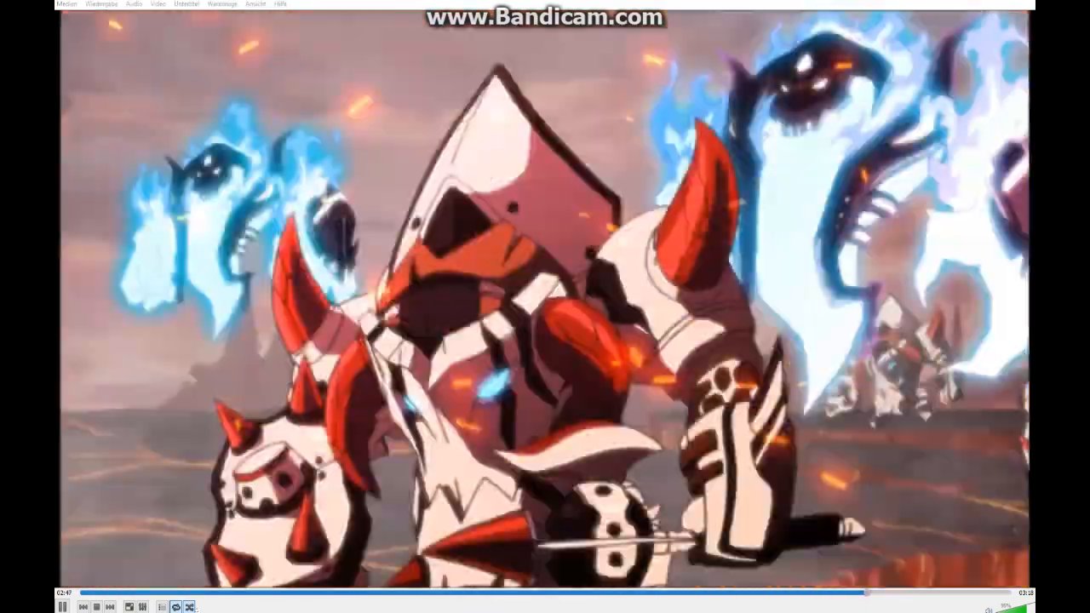
right_click(191, 611)
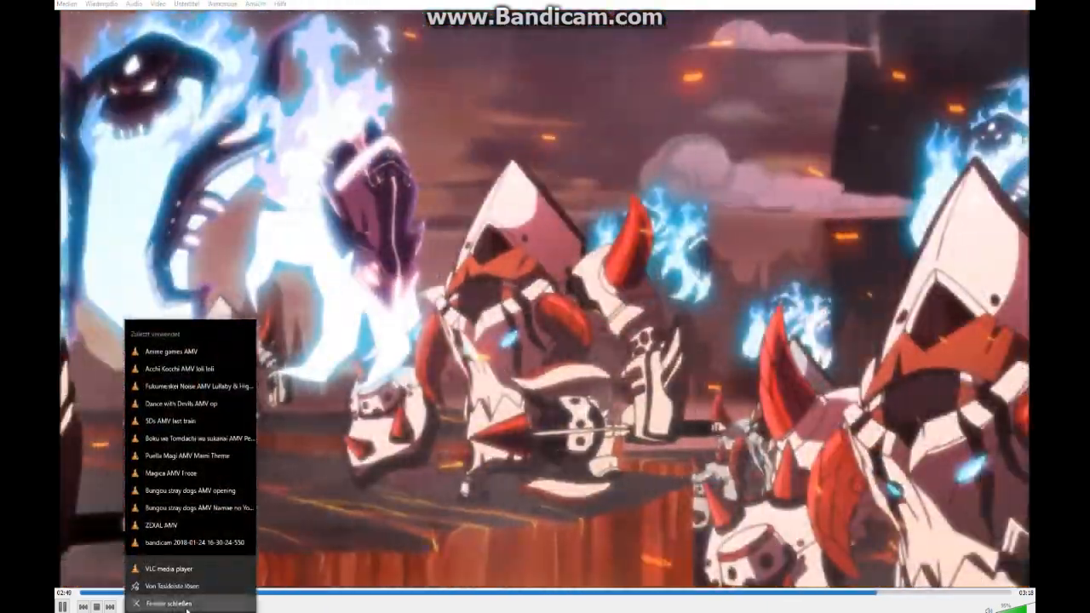
Step: Open Dance with Devils AMV Madmoiselle in VLC media player, skim through its scenes, and close the player
left_click(181, 404)
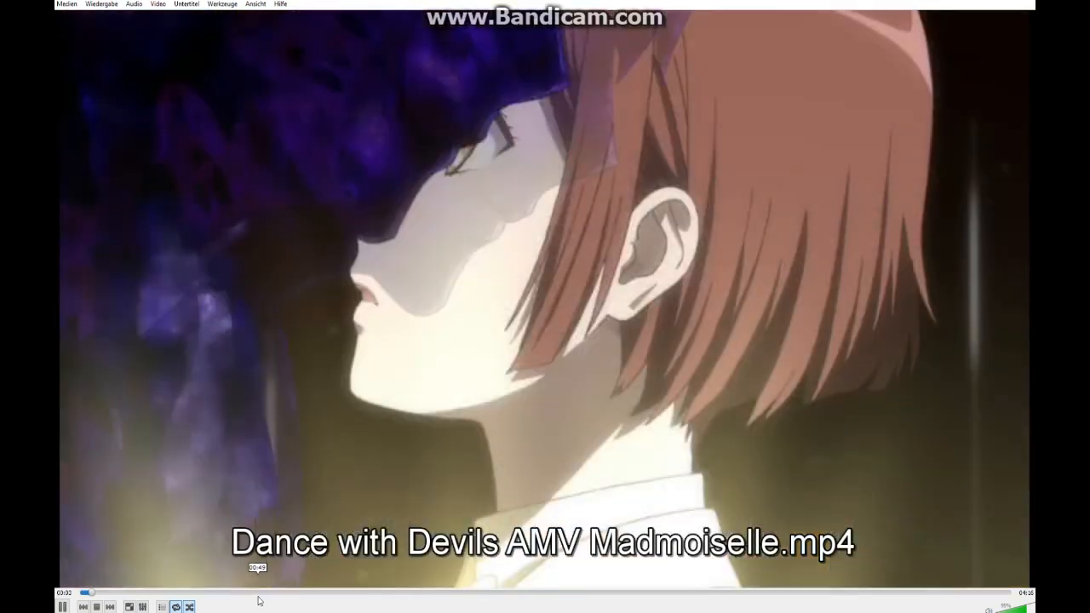
left_click(259, 601)
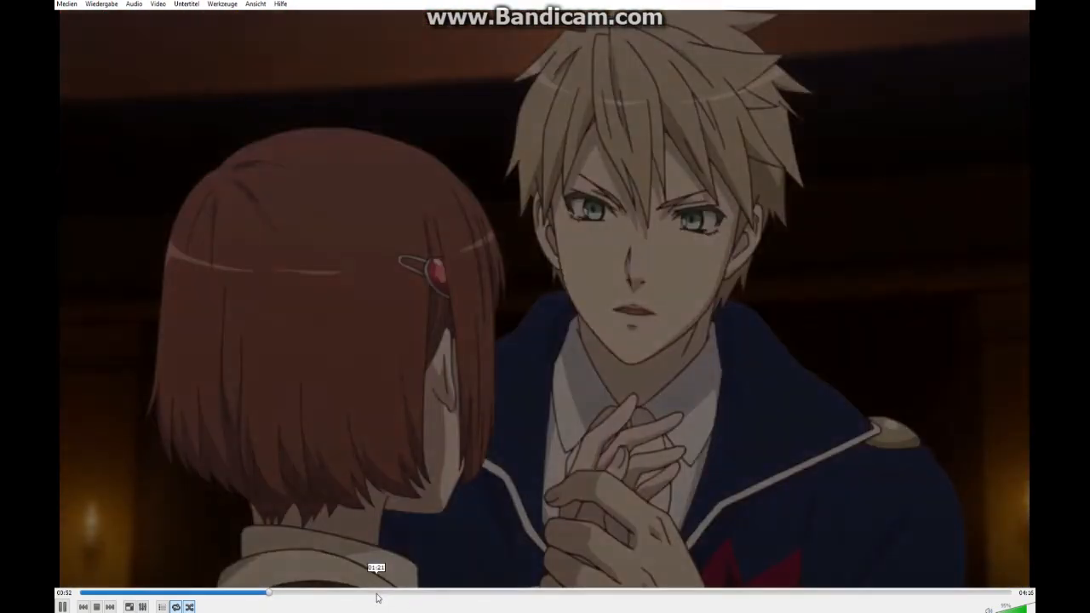
left_click(377, 598)
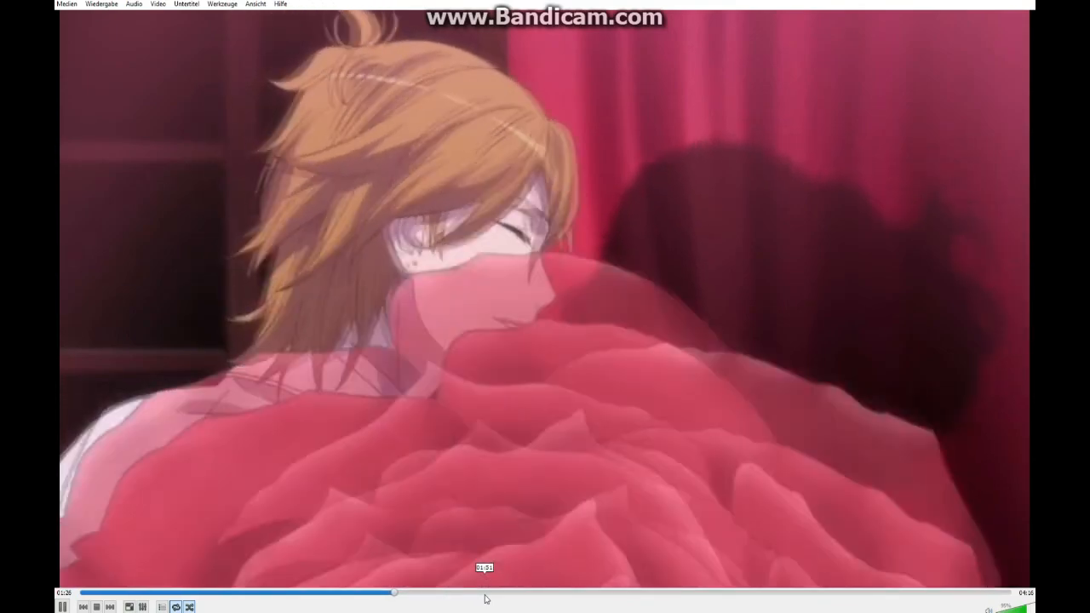
left_click(485, 593)
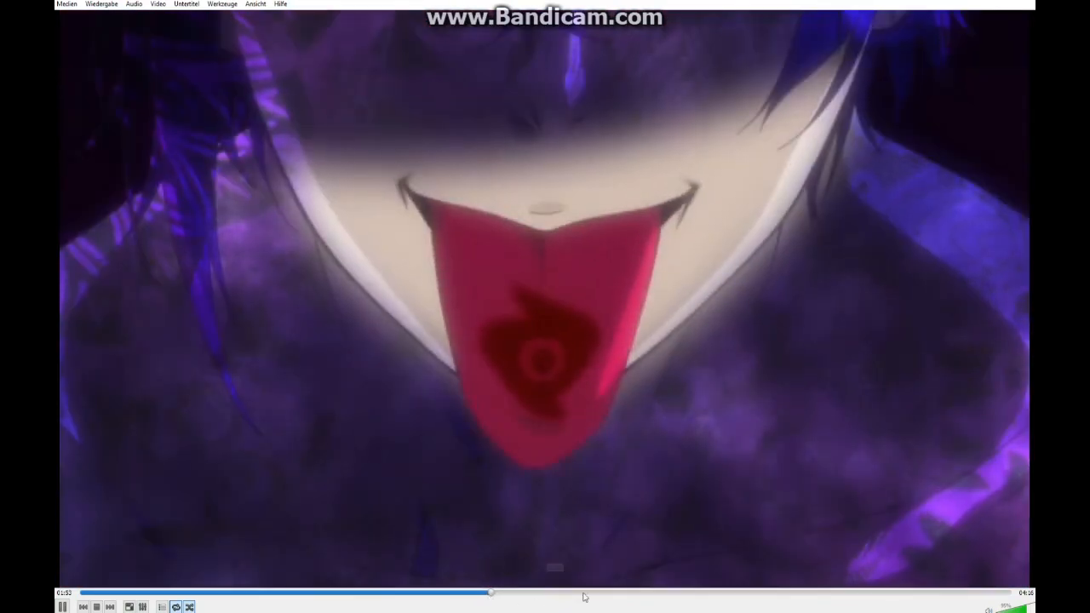
left_click(584, 593)
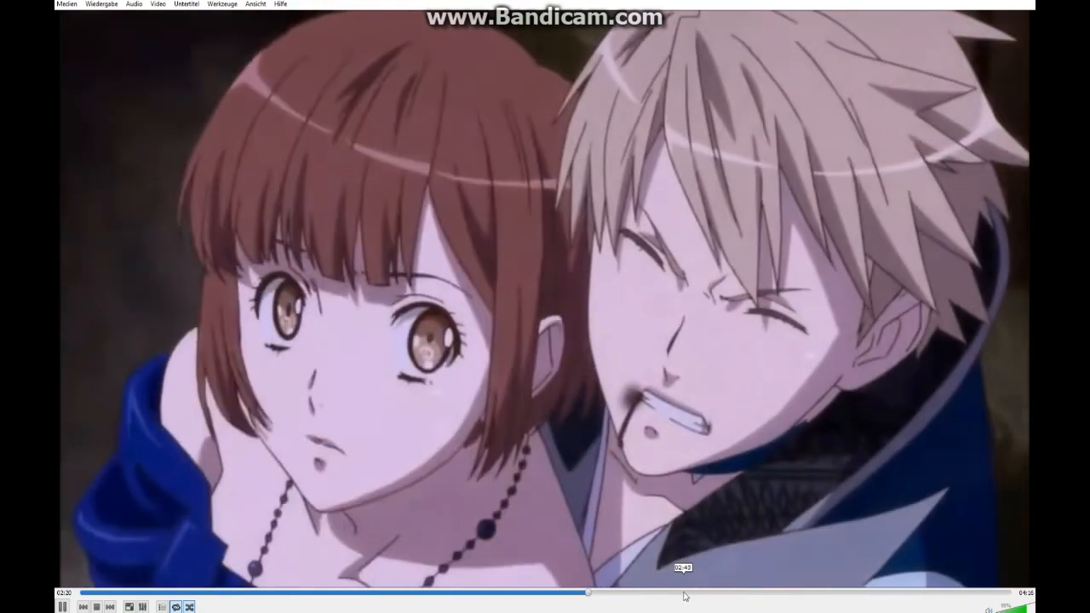
left_click(684, 595)
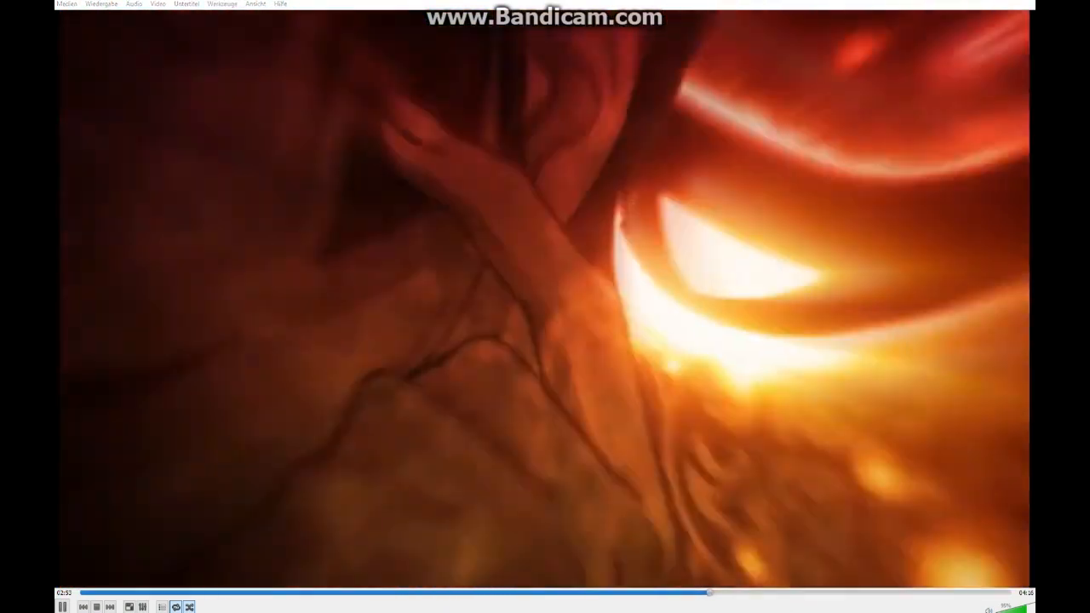
right_click(190, 611)
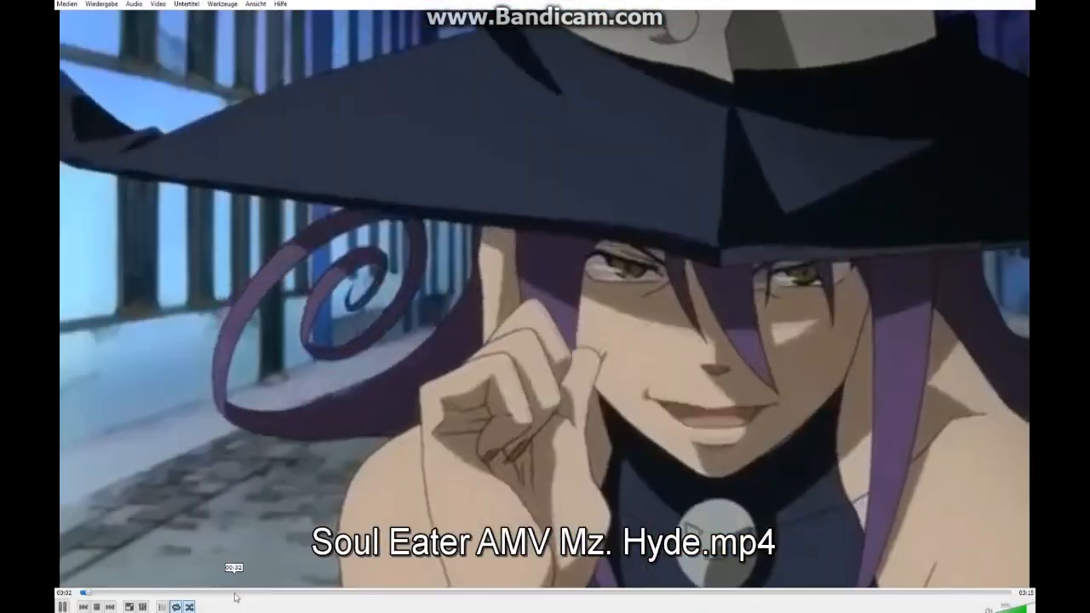
Step: Skim through the scenes of Soul Eater AMV Mz. Hyde from start to near the end, and close the player
left_click(235, 593)
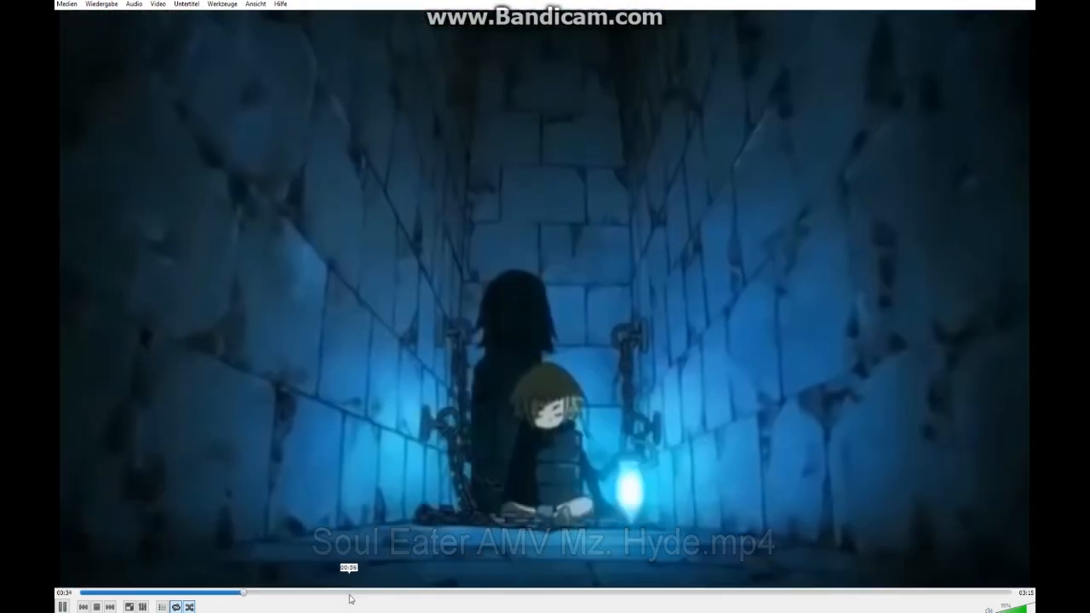
left_click(350, 593)
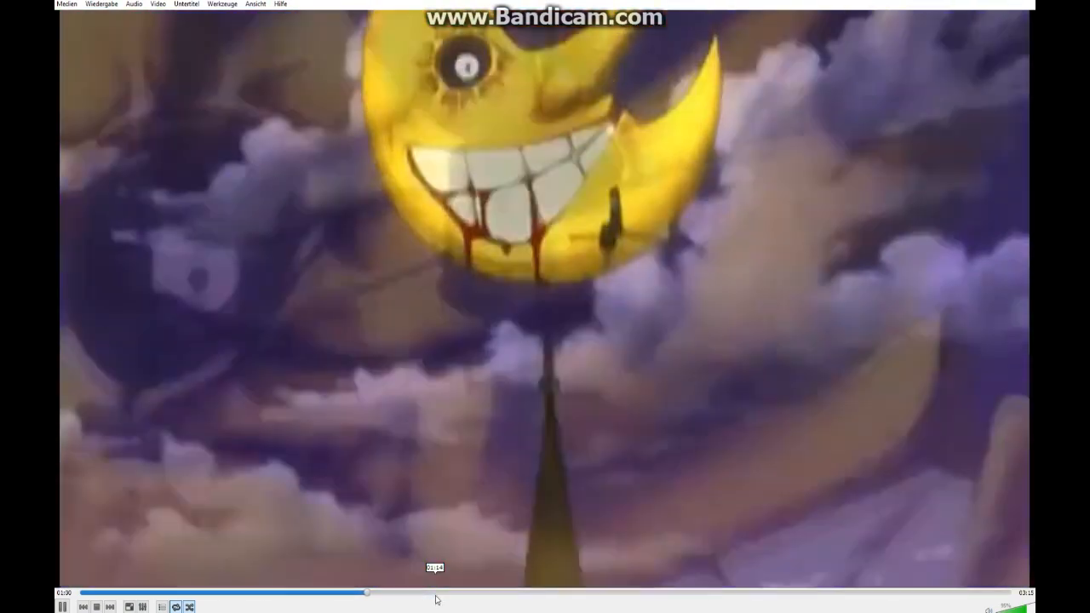
left_click(435, 594)
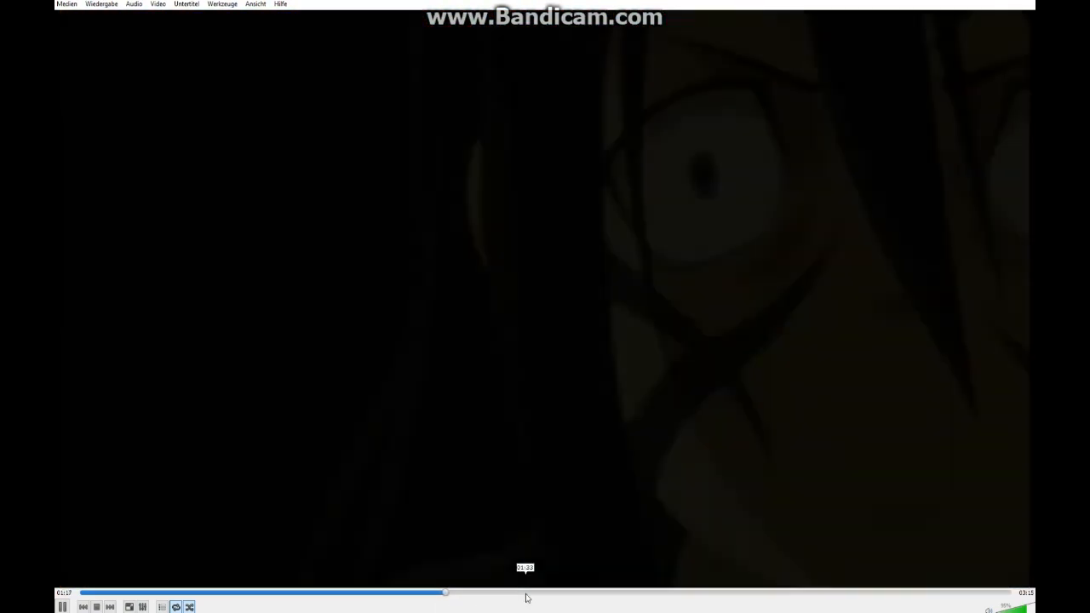
left_click(526, 596)
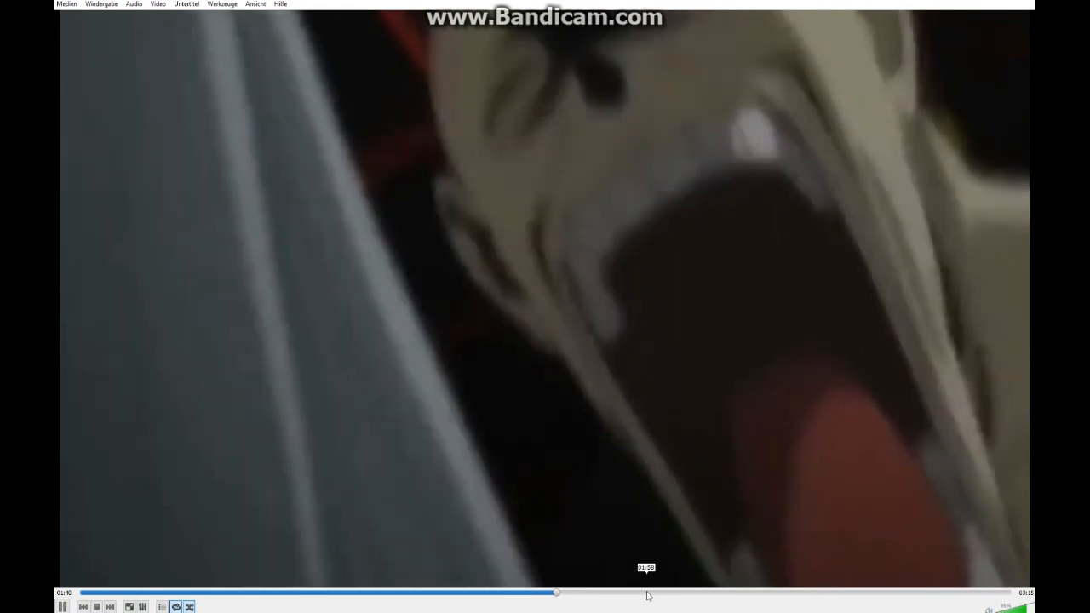
left_click(647, 593)
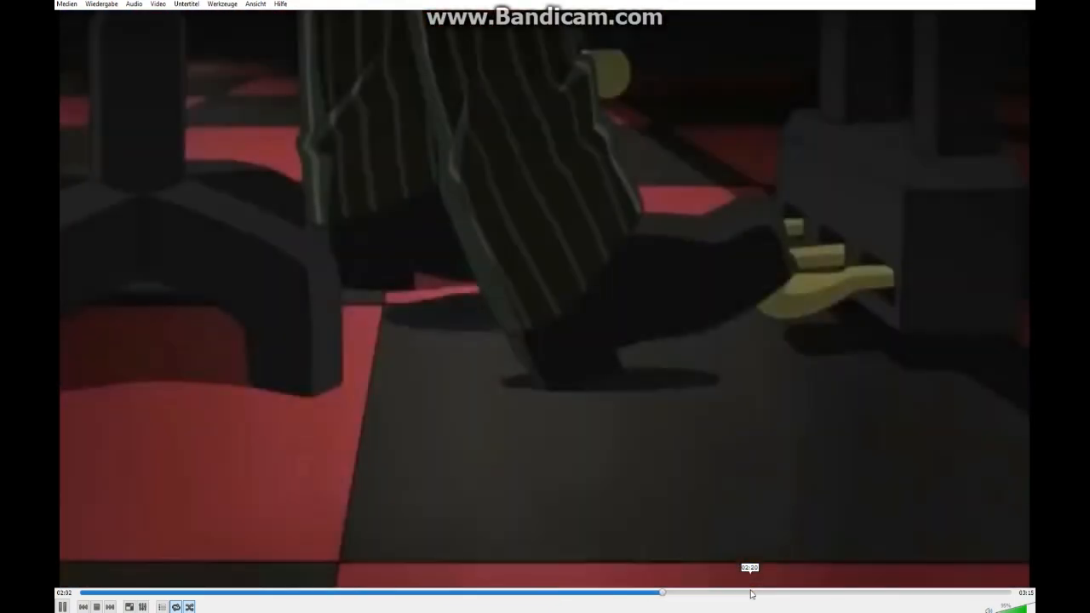
left_click(752, 594)
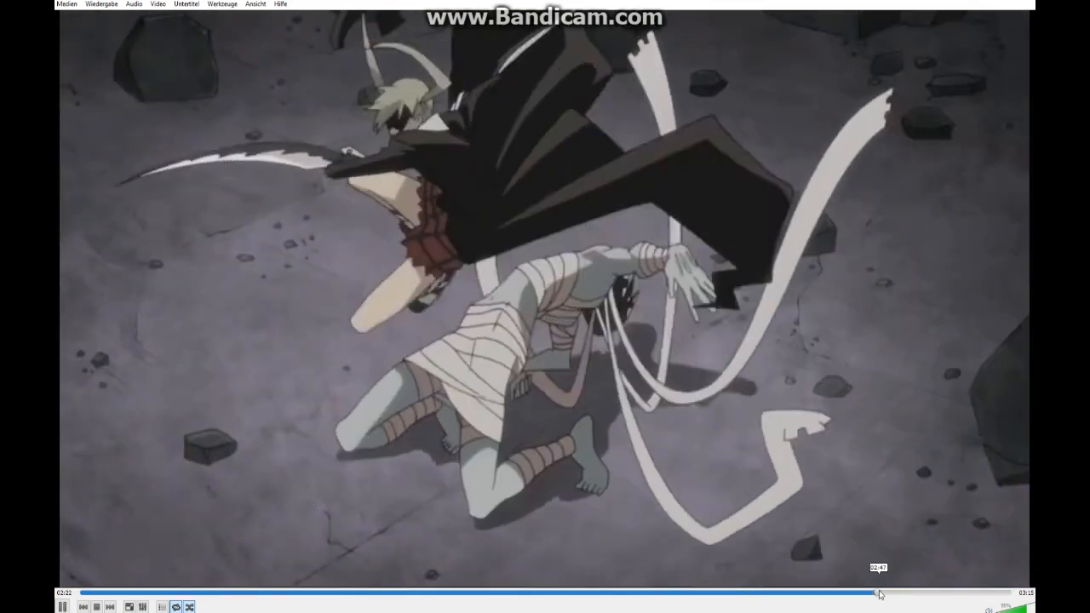
left_click(879, 594)
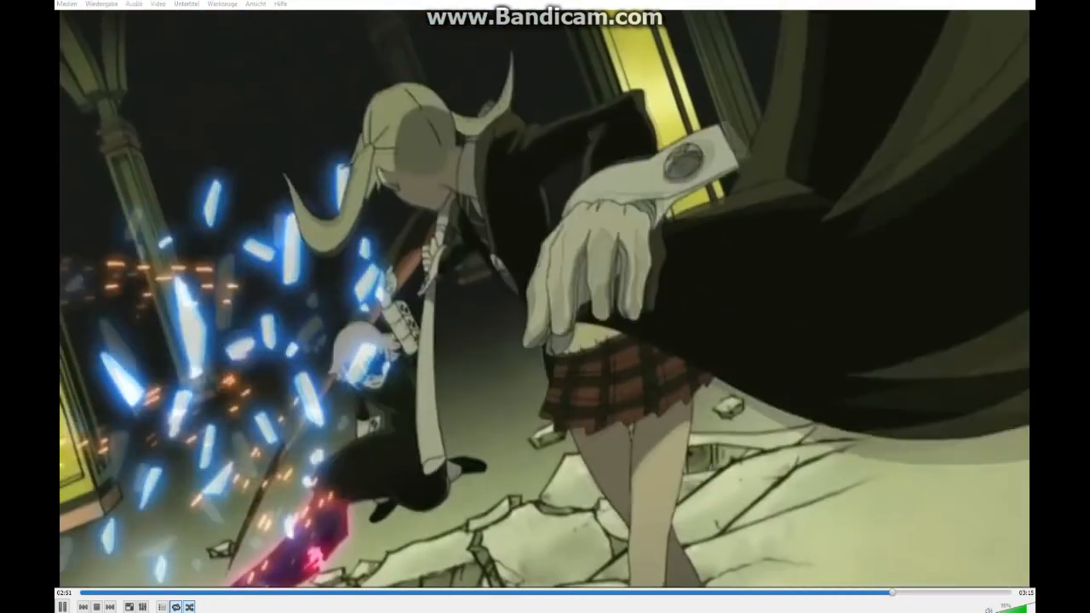
right_click(191, 612)
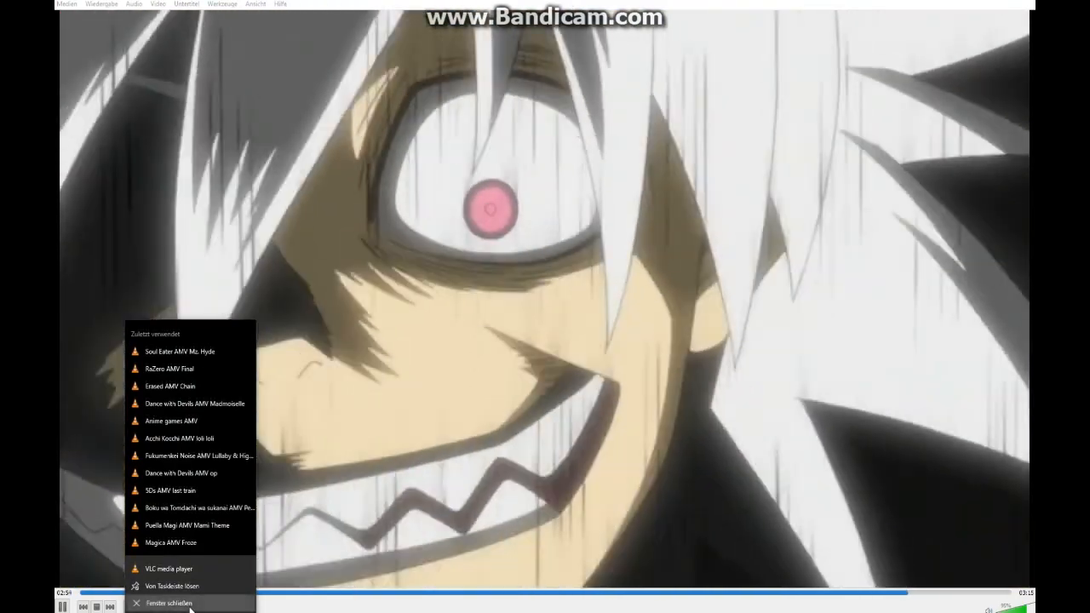
left_click(169, 604)
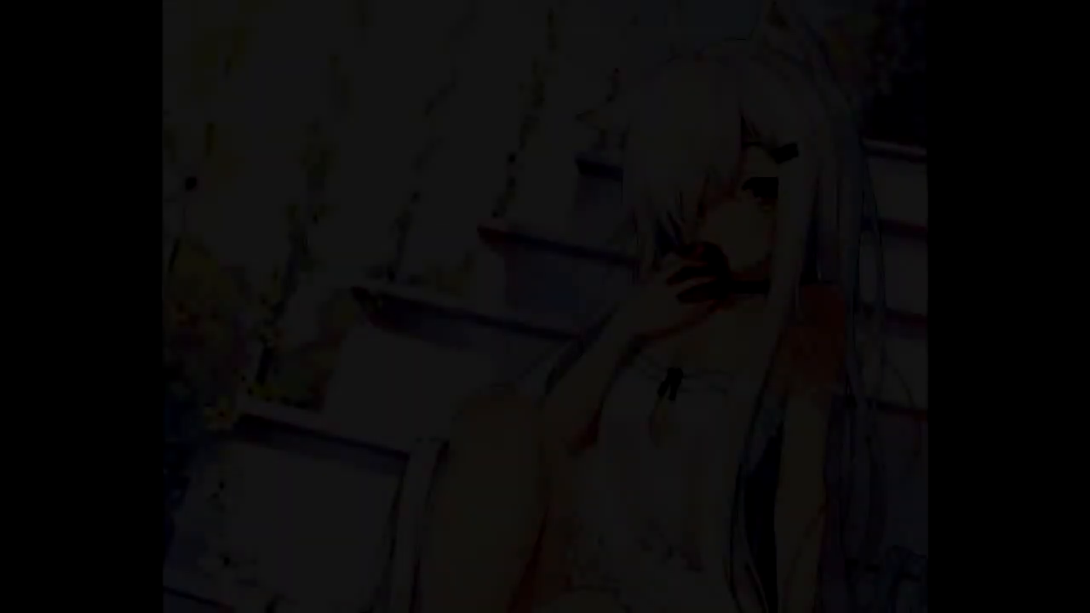